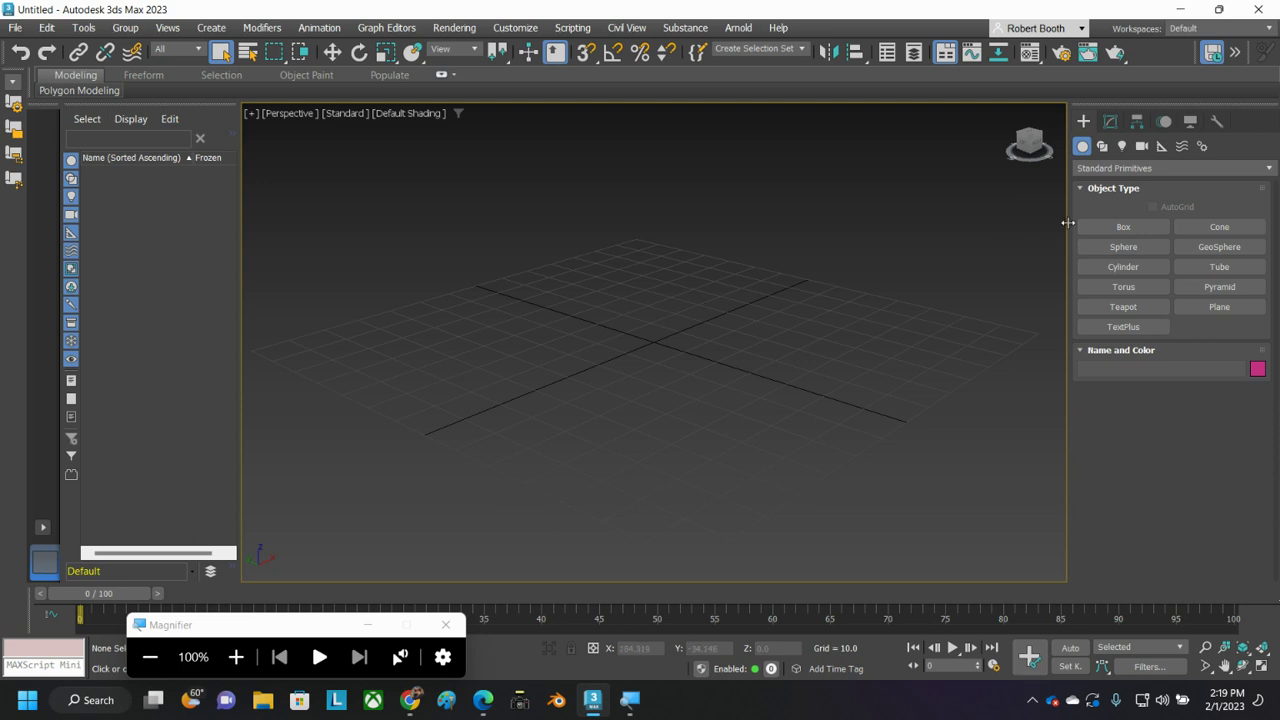
- Draw a box primitive on the grid with a square base and height
click(1123, 226)
drag(608, 333, 720, 310)
click(708, 238)
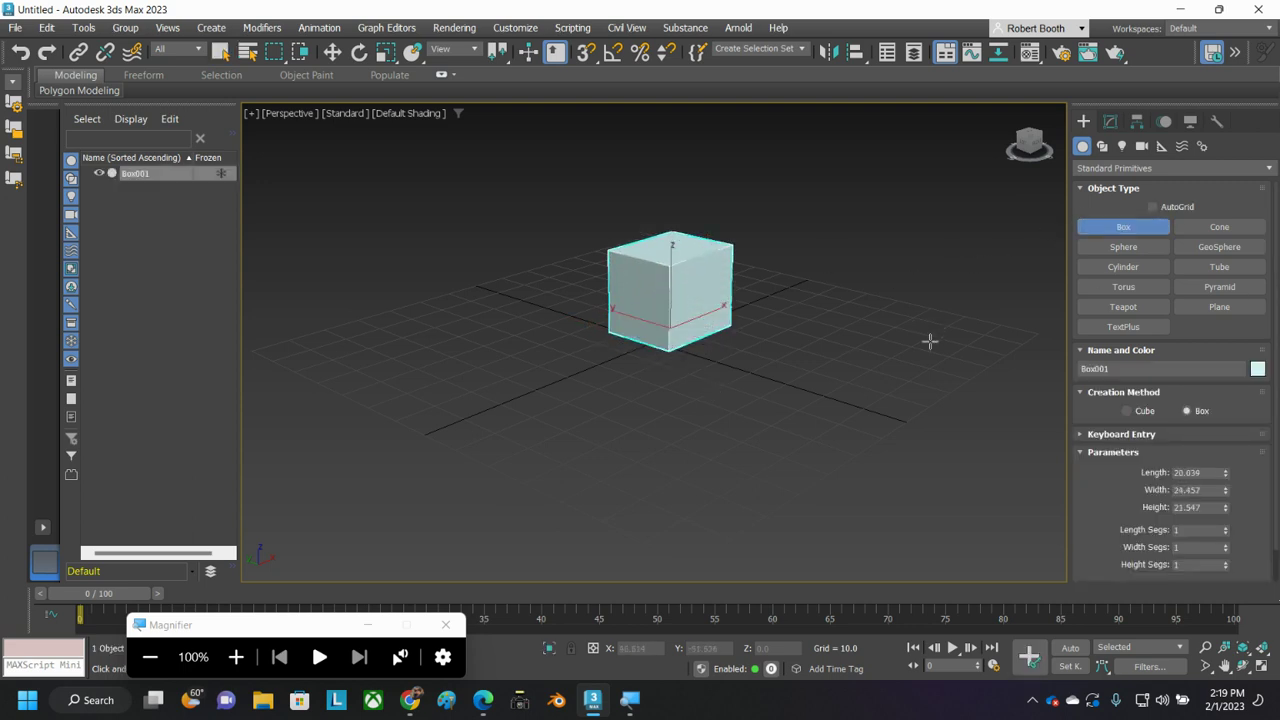
scroll(1170, 260, down, 2)
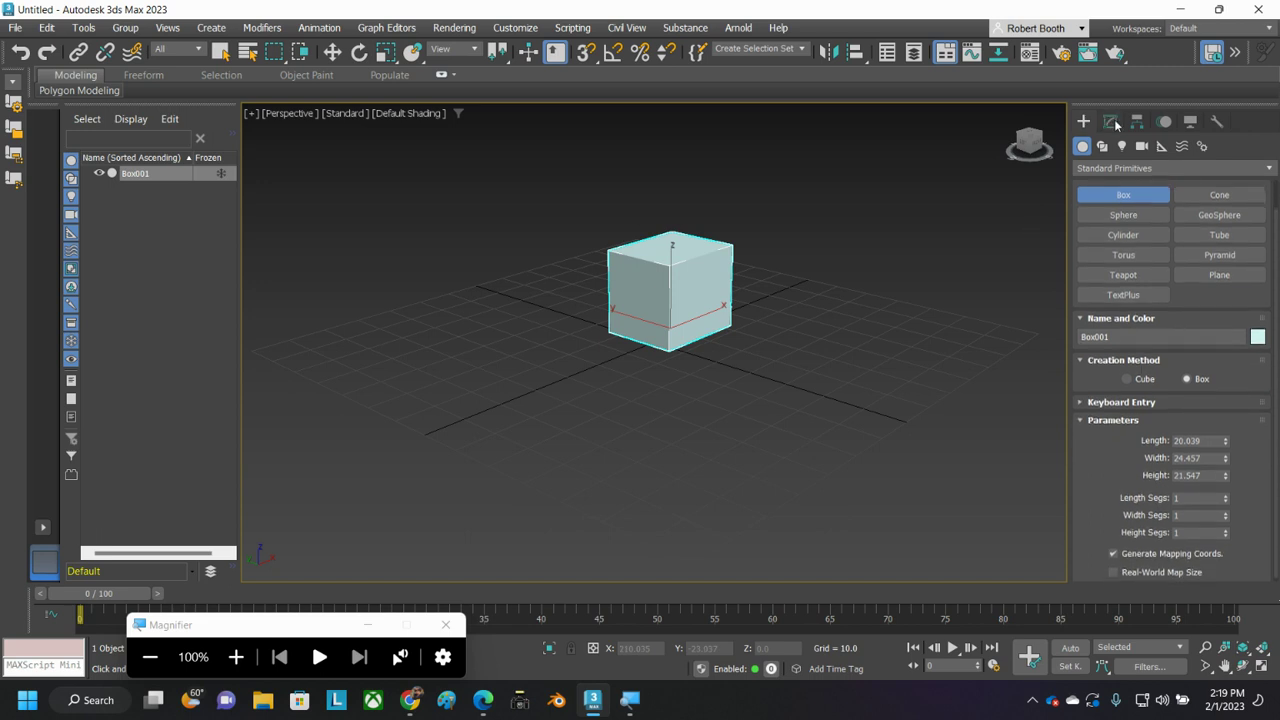
- Rename the box to Humaniform
click(1111, 122)
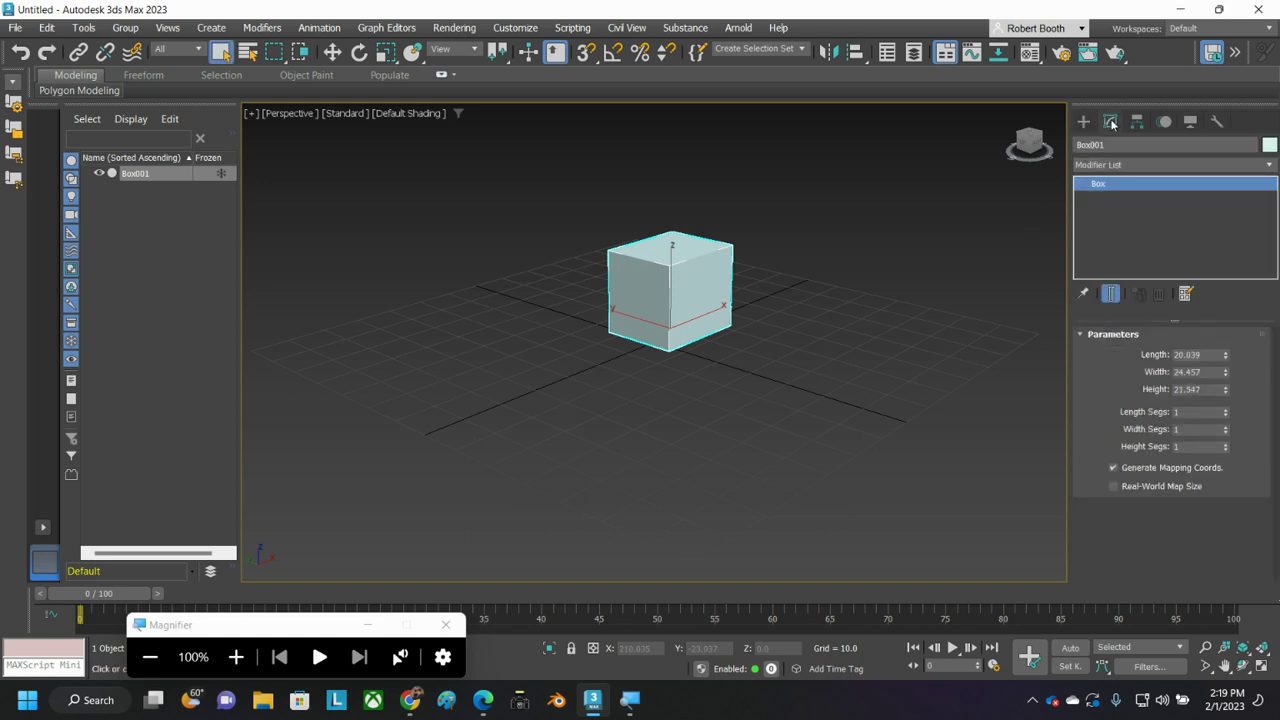
click(1105, 145)
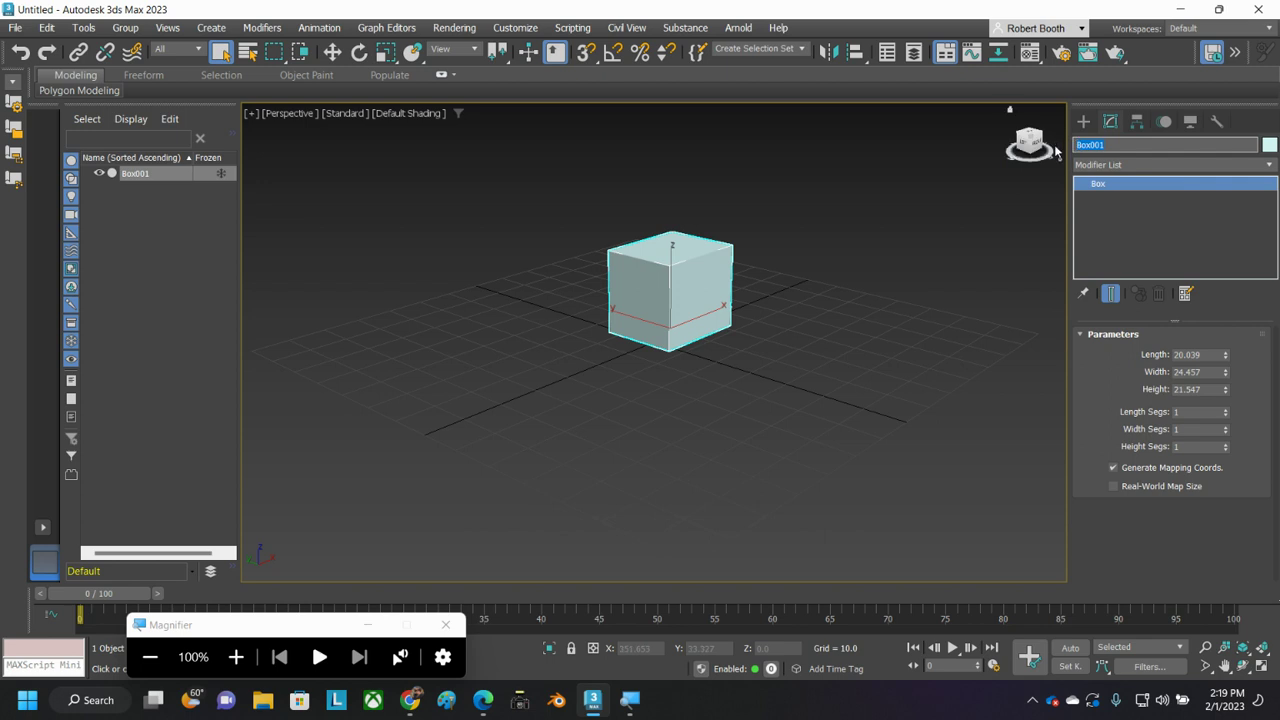
text(Humaniform)
key(Return)
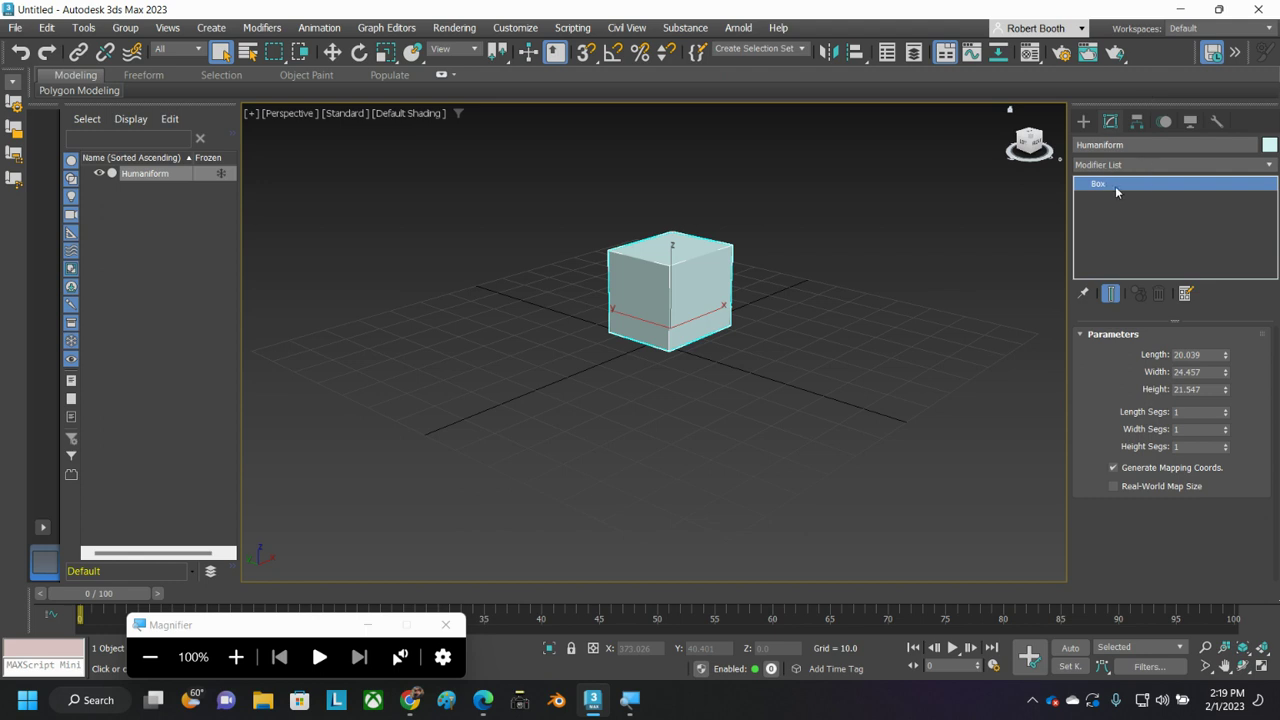
- Set the box's Length, Width and Height each to 30
drag(1211, 356, 1133, 354)
text(30)
key(Tab)
text(30)
key(Tab)
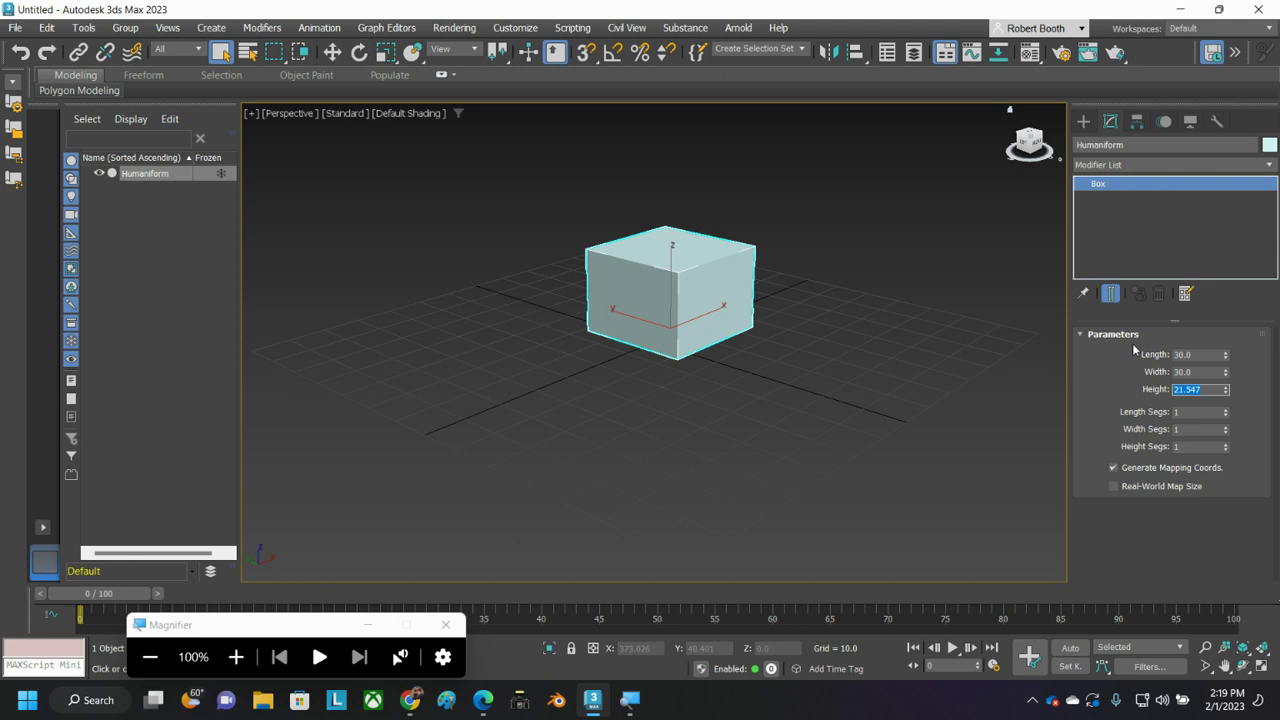
text(30)
key(Tab)
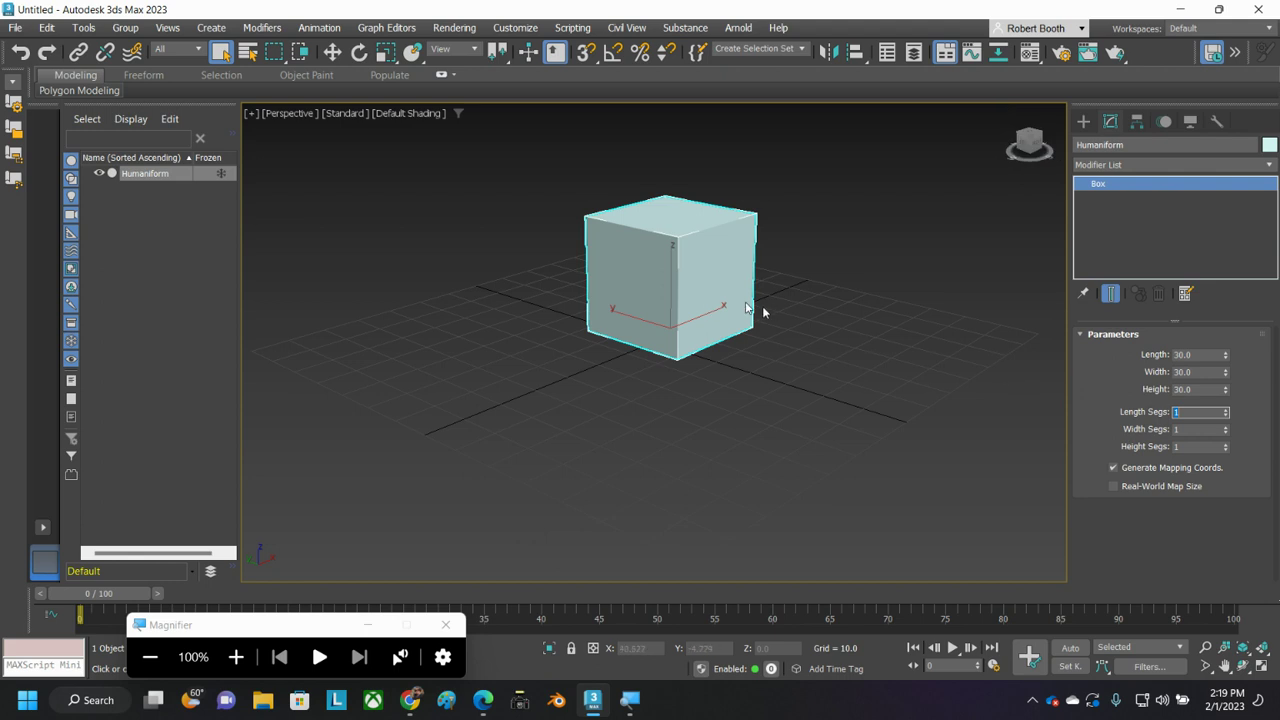
- Reset the Humaniform cube's X and Y position to 0, then return to Select Object
click(332, 52)
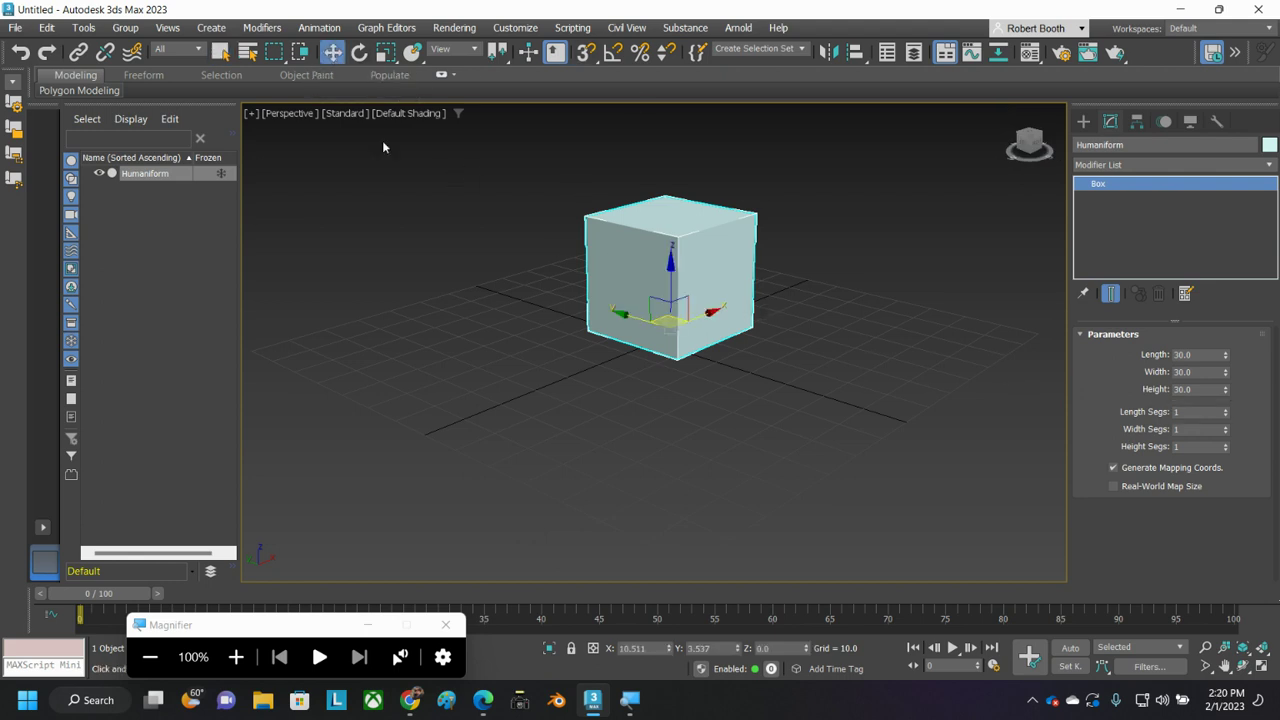
right_click(669, 648)
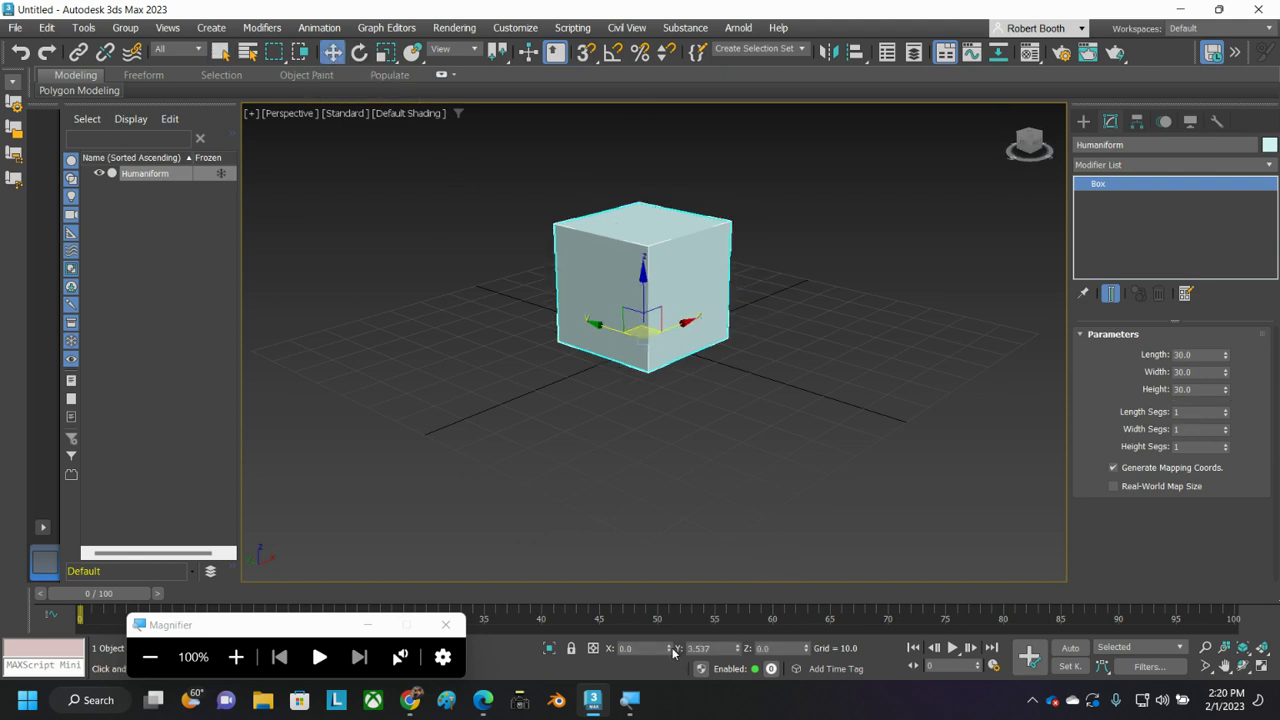
right_click(737, 648)
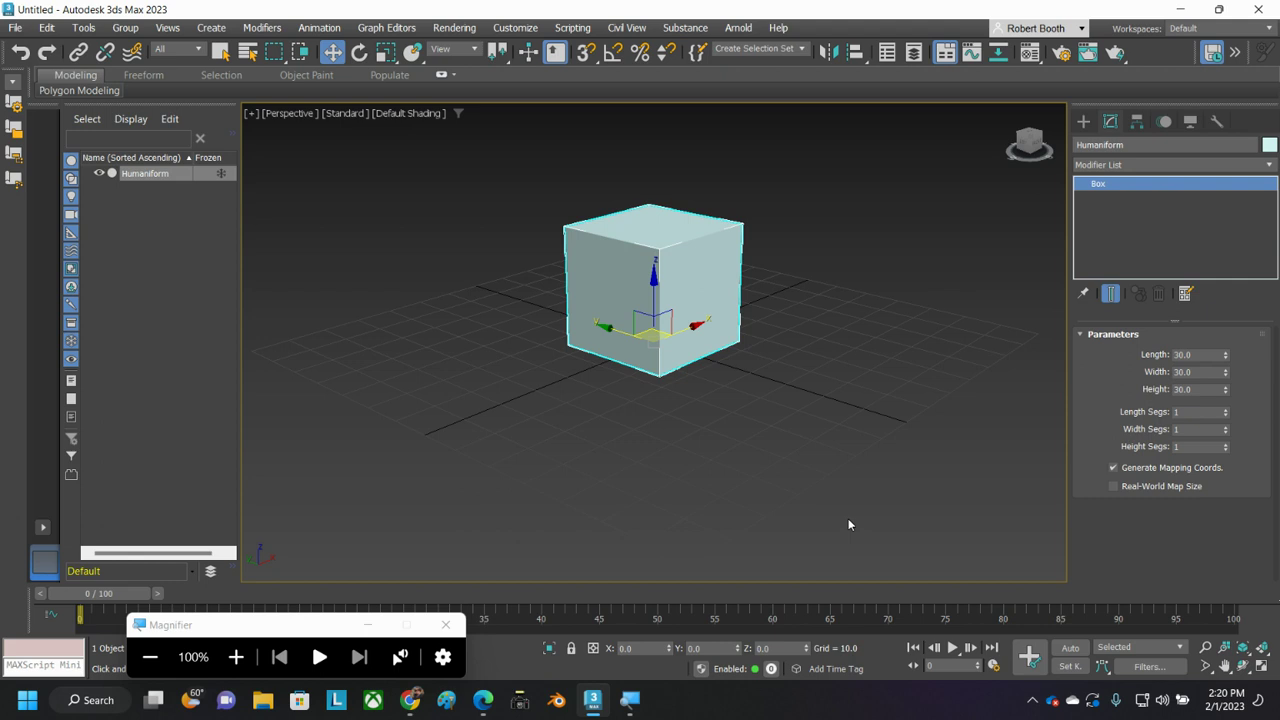
click(221, 53)
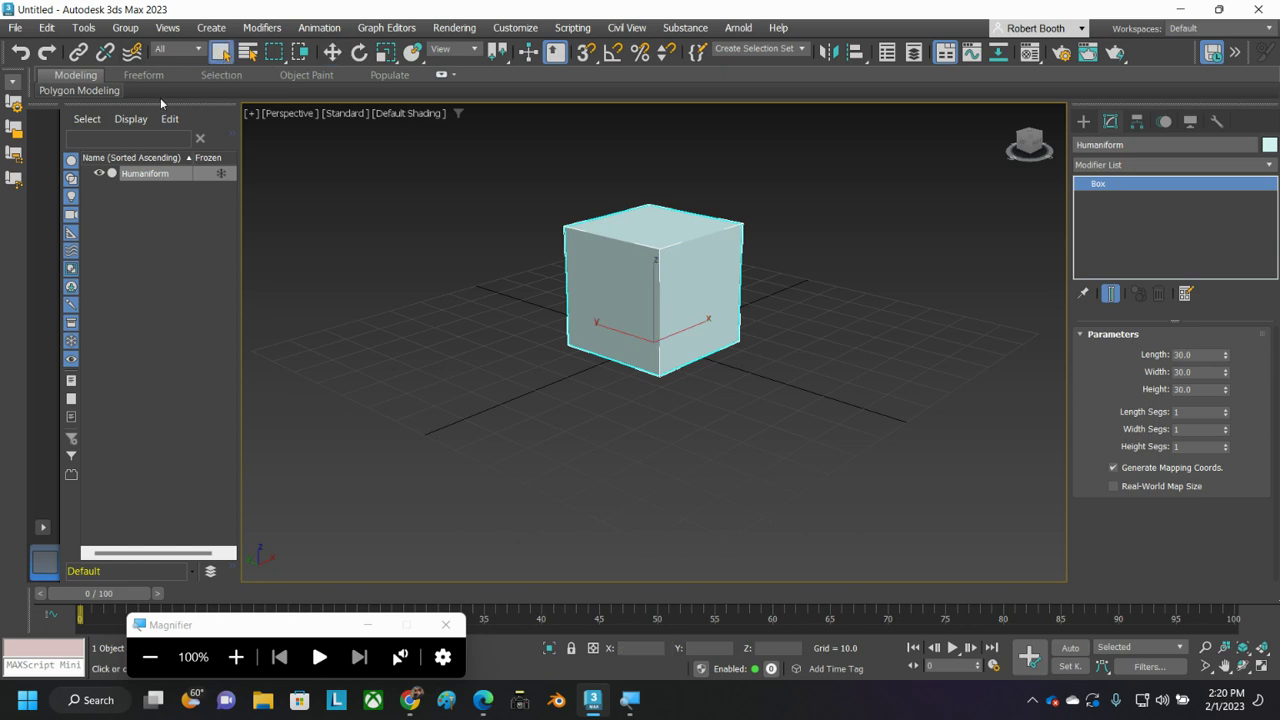
- Save the scene in the Demos folder as RB_Humaniform_001.max
click(14, 30)
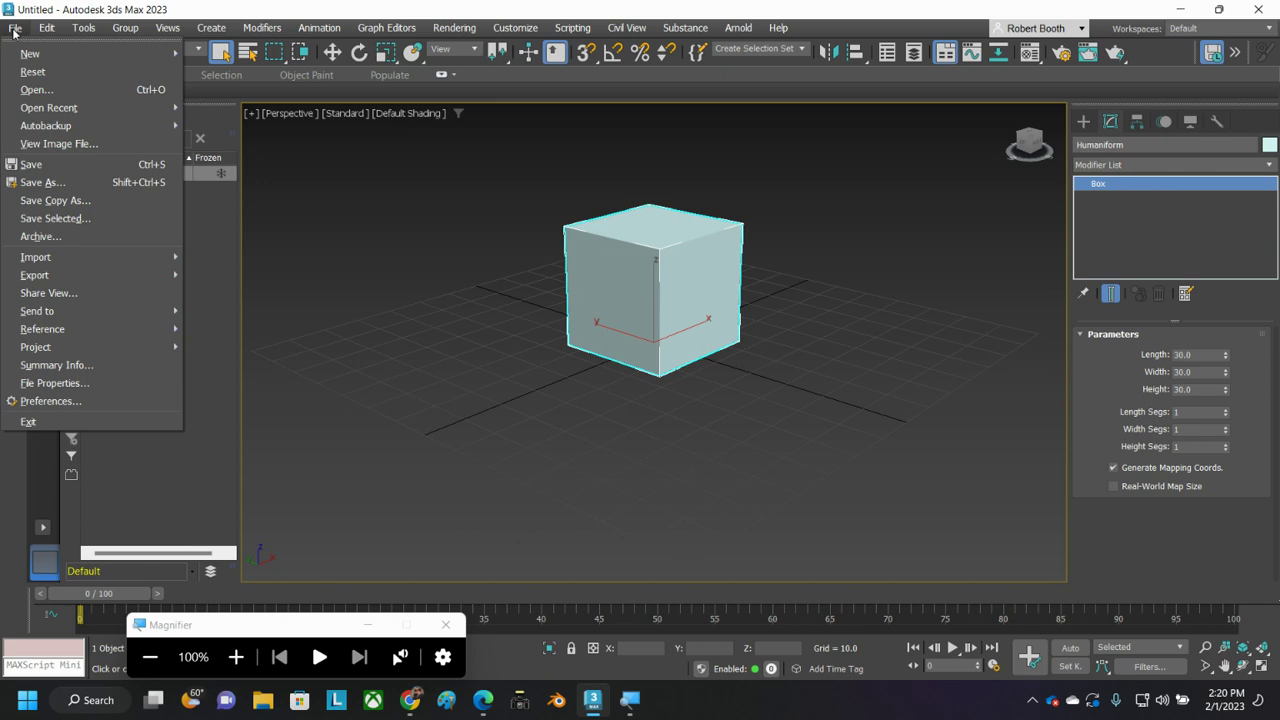
click(34, 174)
double_click(130, 190)
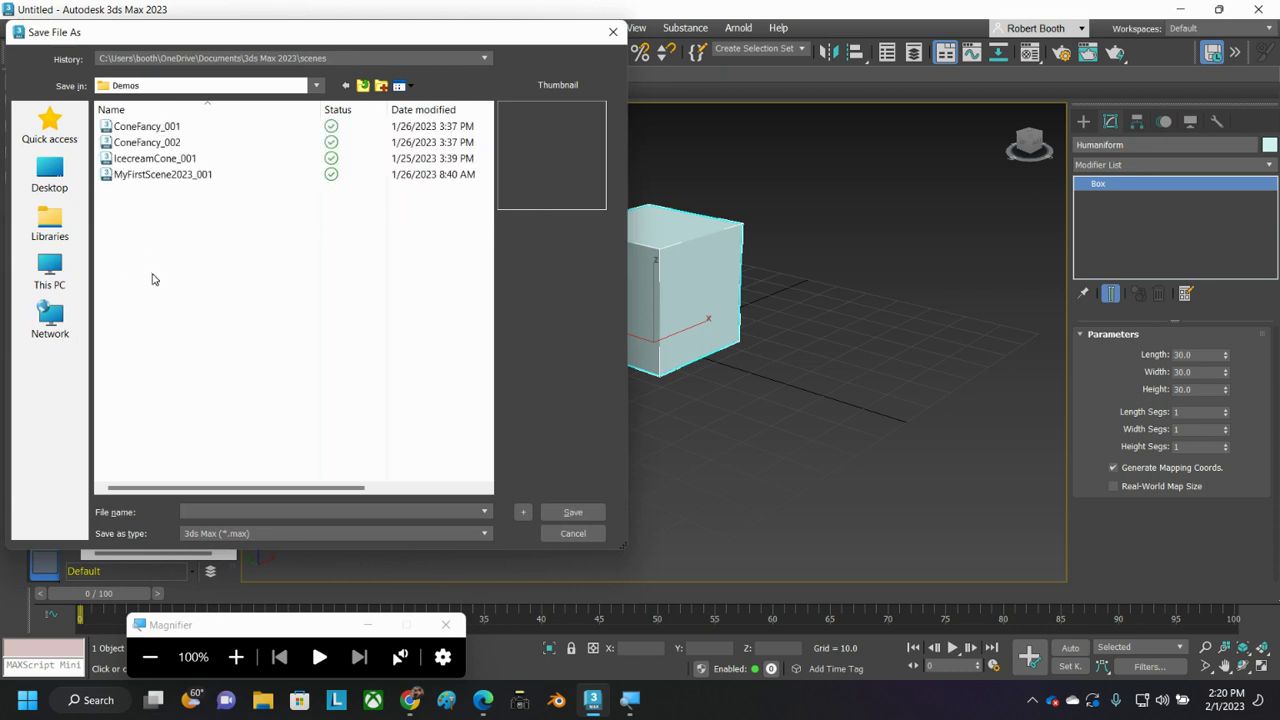
click(190, 510)
text(Humaniform_001)
click(573, 513)
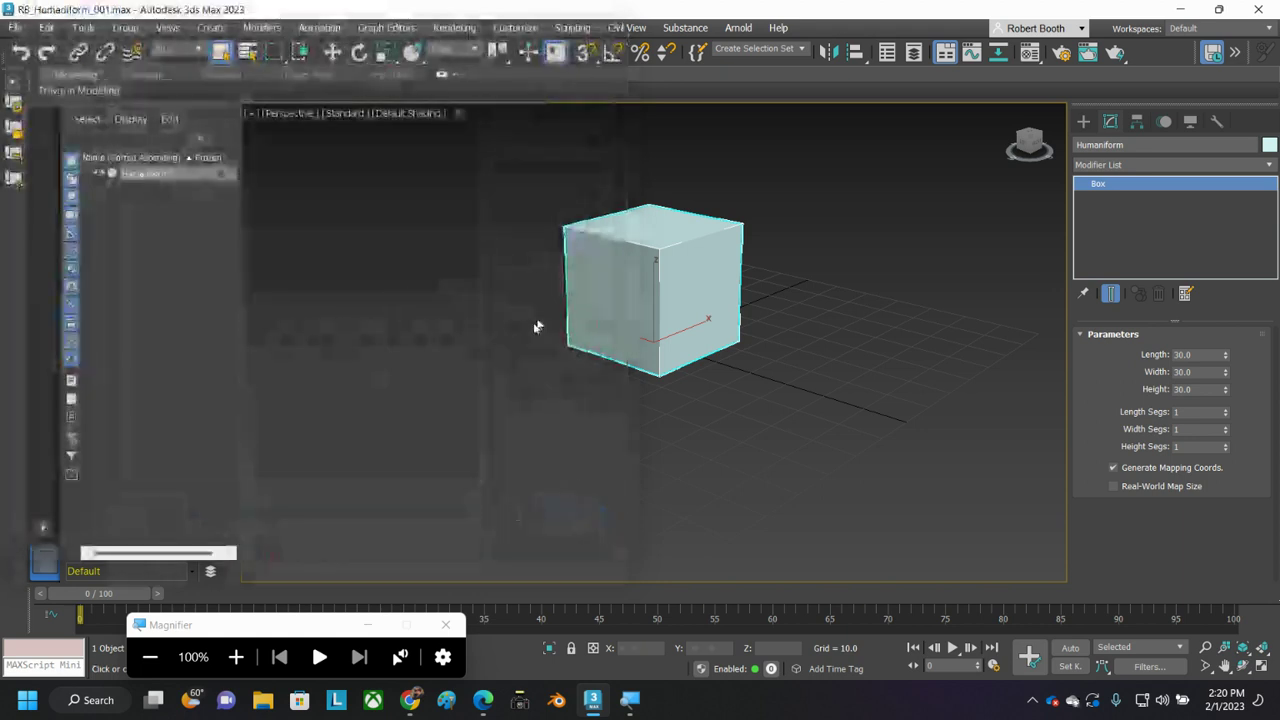
- Convert the Humaniform box to an Editable Poly and expand its sub-object levels
right_click(1113, 183)
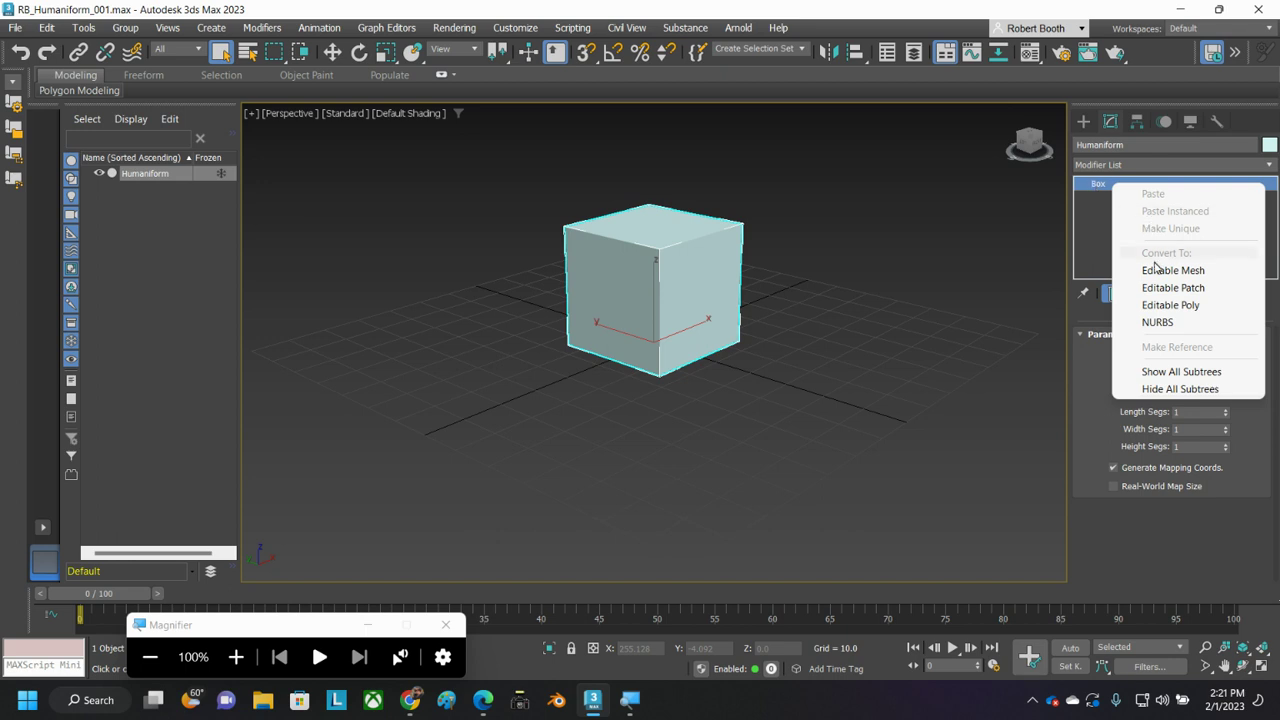
click(1181, 308)
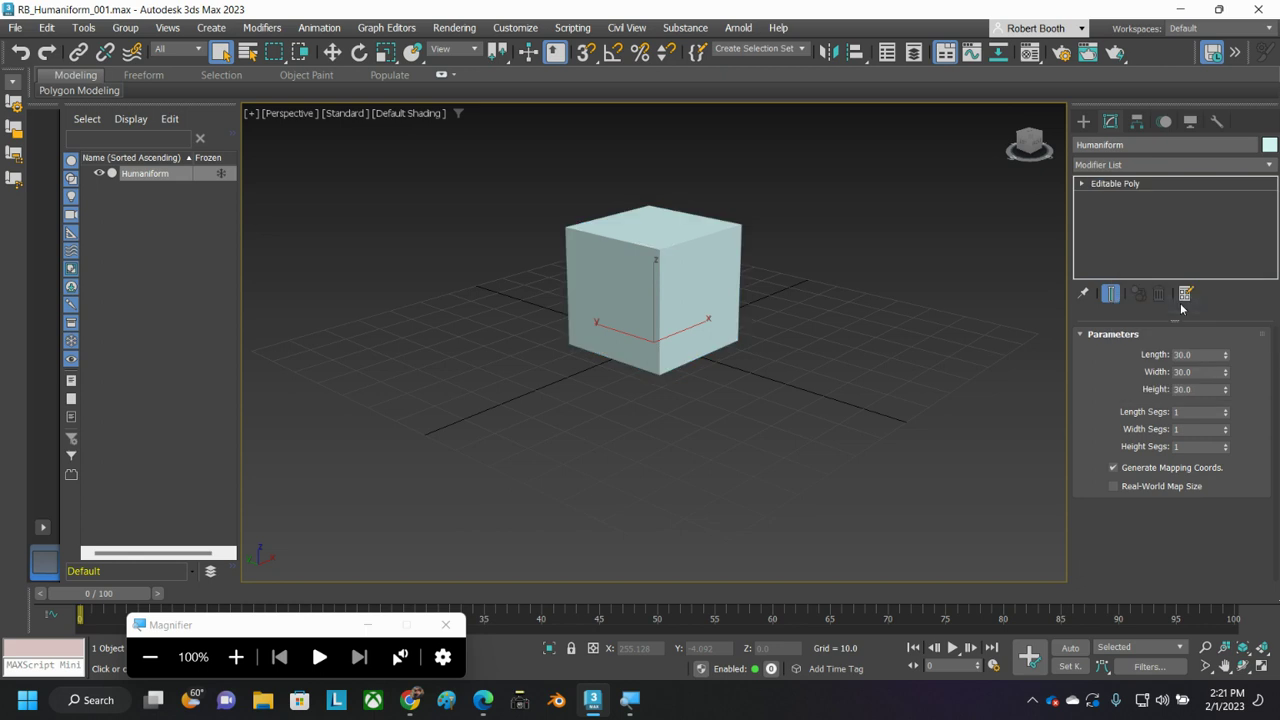
click(1084, 185)
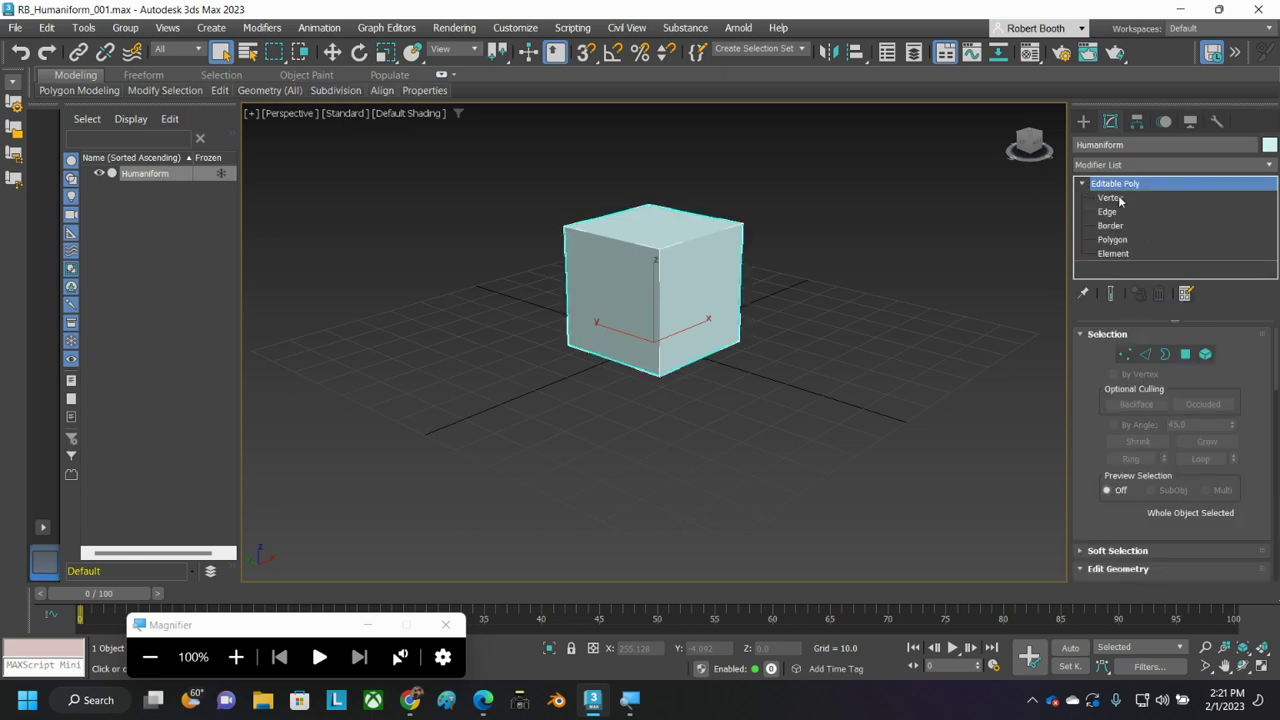
- Step through Vertex, Edge, Border, Polygon and Element levels, ending in Polygon mode
click(1112, 198)
click(1110, 212)
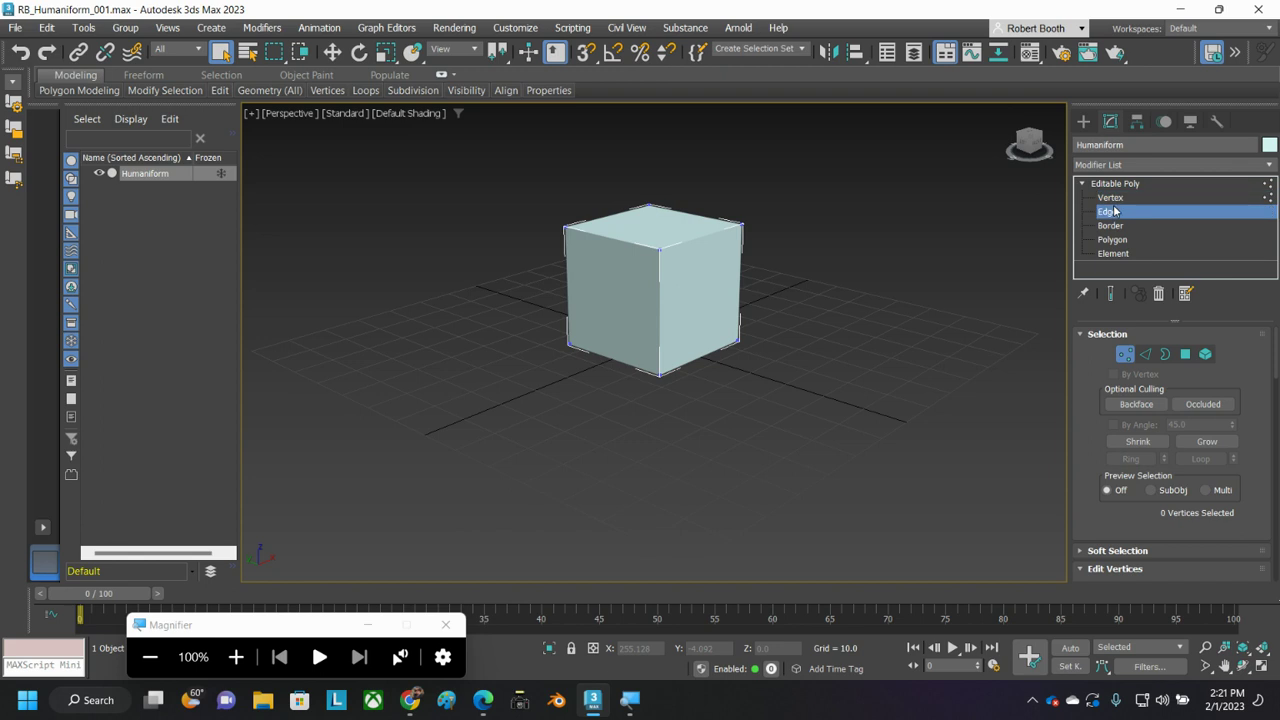
click(1113, 226)
click(1114, 240)
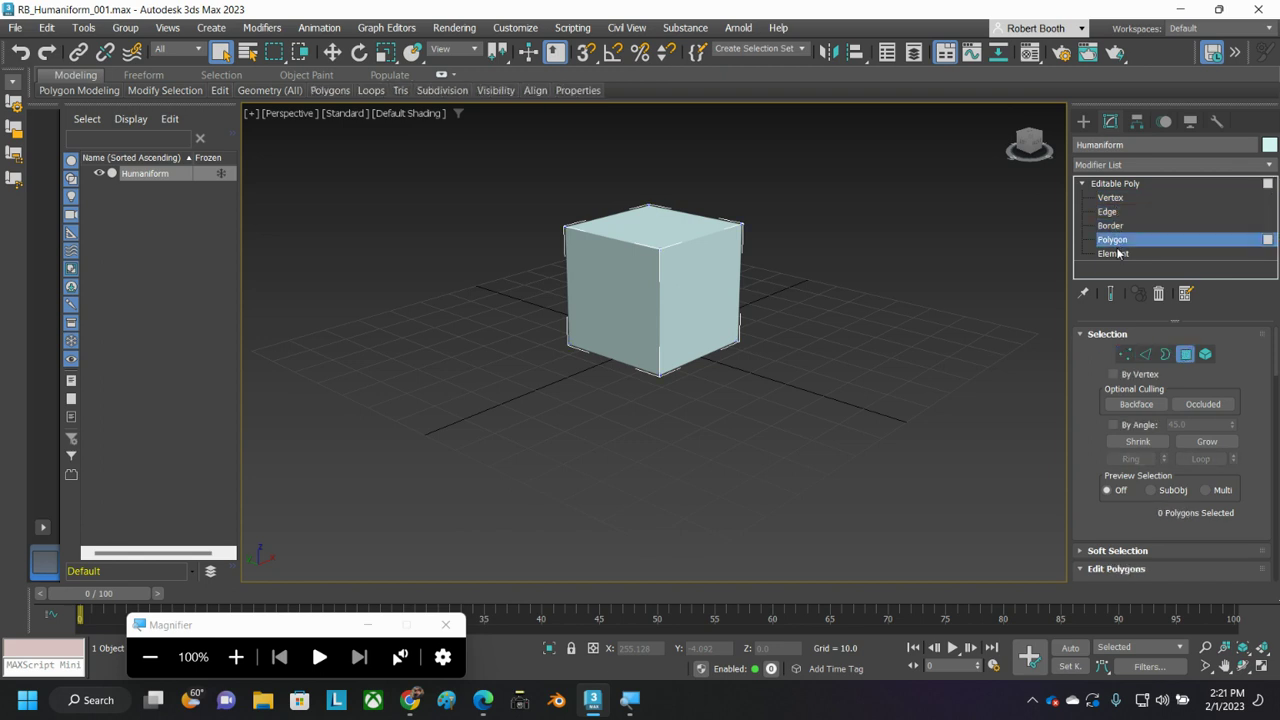
click(1116, 254)
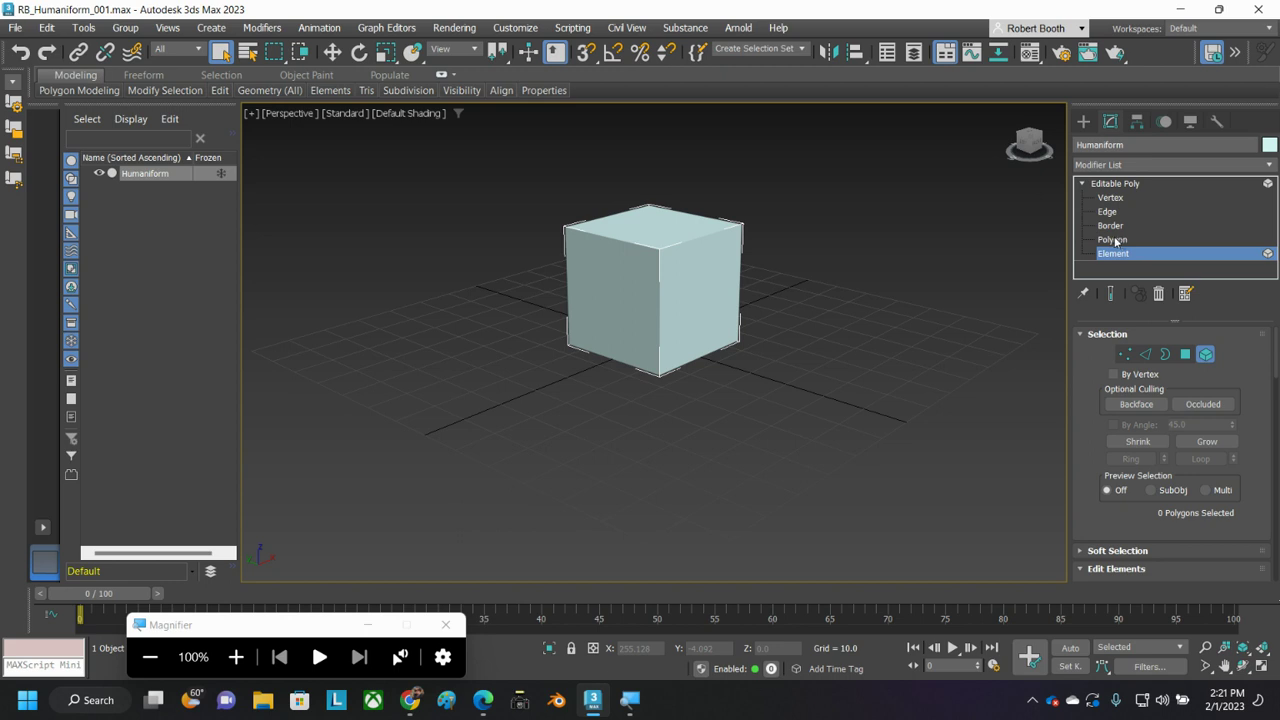
click(1118, 241)
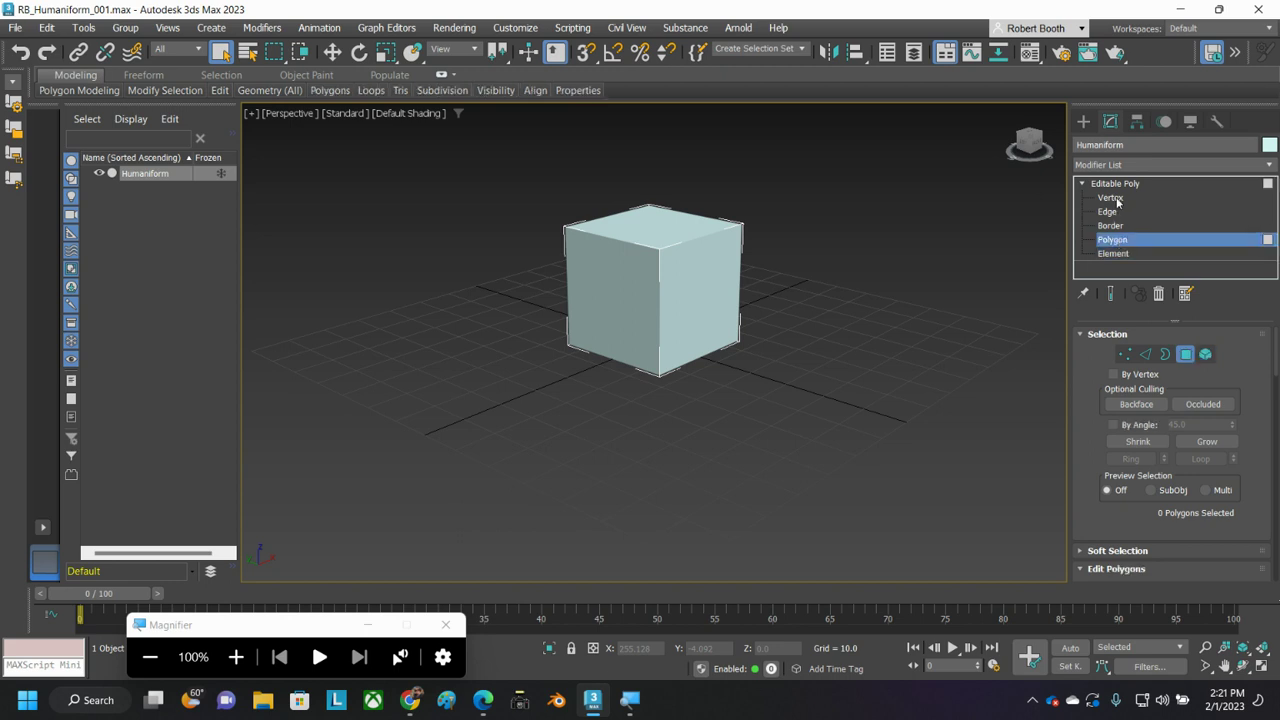
click(1117, 200)
click(1108, 213)
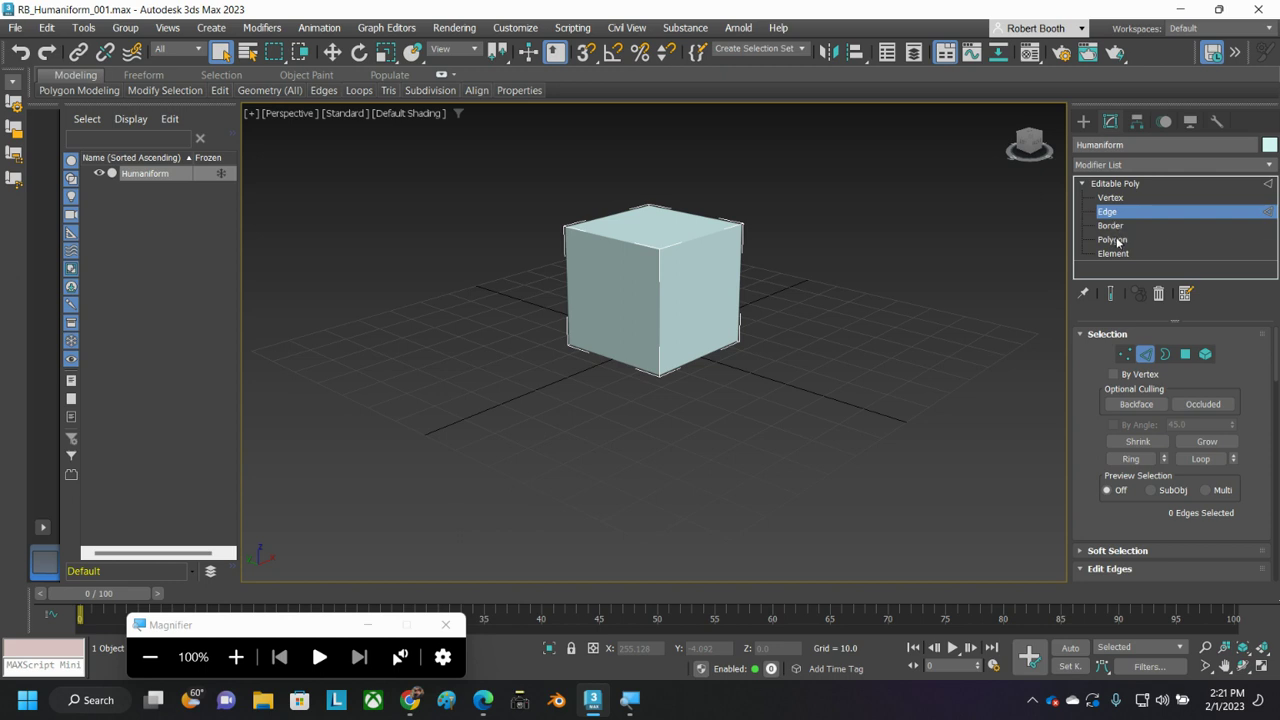
click(1113, 240)
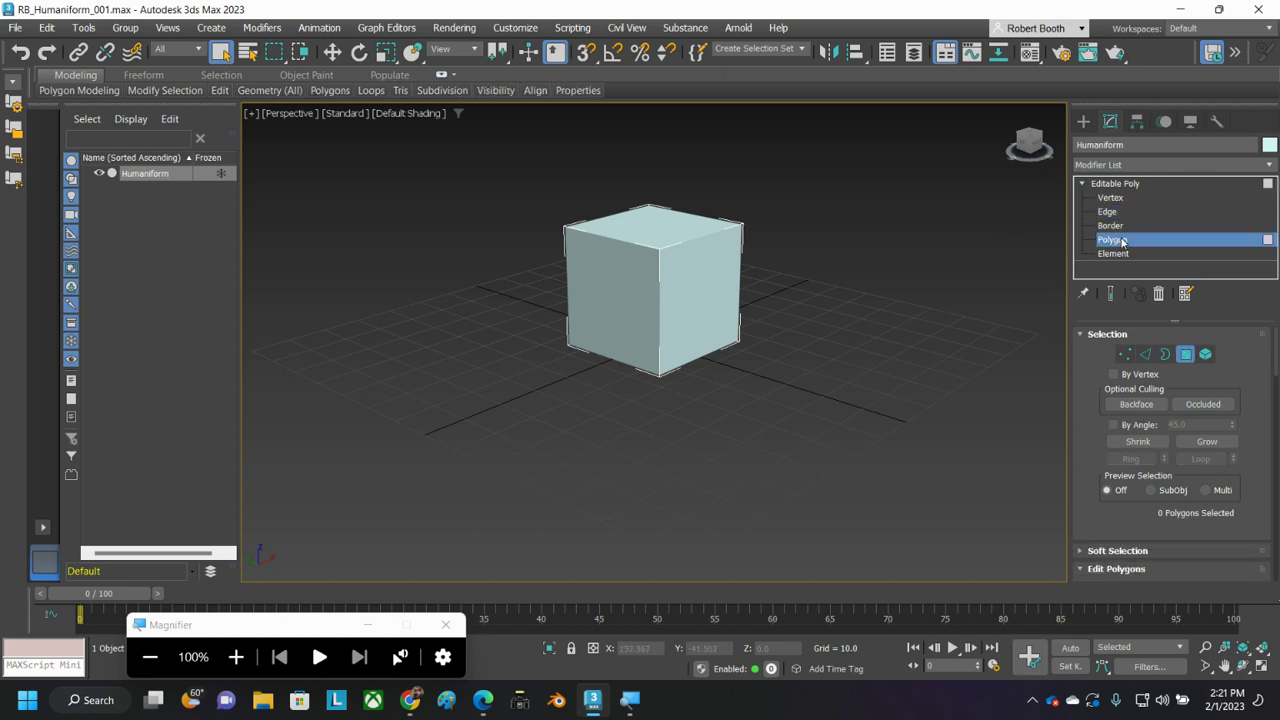
scroll(1095, 360, down, 5)
scroll(1095, 368, down, 5)
scroll(1090, 450, down, 5)
scroll(1094, 370, down, 5)
scroll(1084, 486, down, 6)
scroll(1086, 418, down, 4)
scroll(1078, 416, up, 13)
scroll(1075, 437, up, 8)
scroll(1087, 398, up, 5)
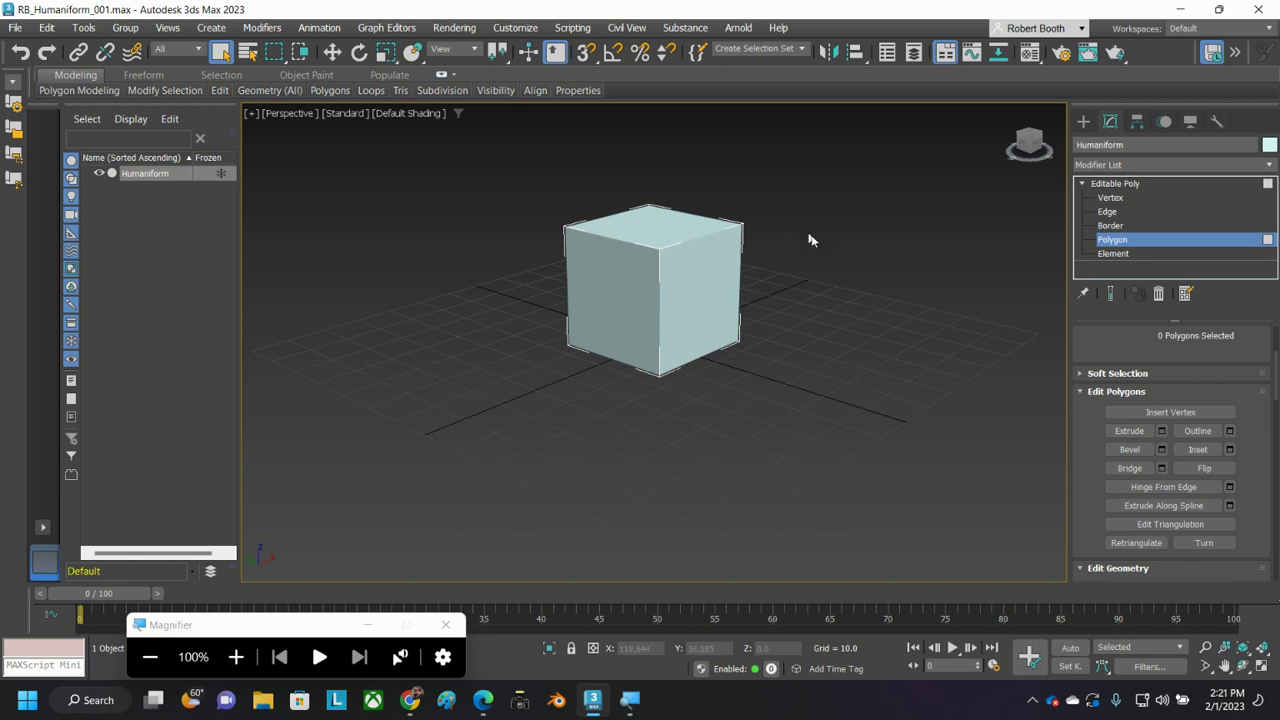
- Bevel the cube's top polygon upward with an inward outline, leaving a smaller top face
alt+middle_drag(910, 249, 824, 240)
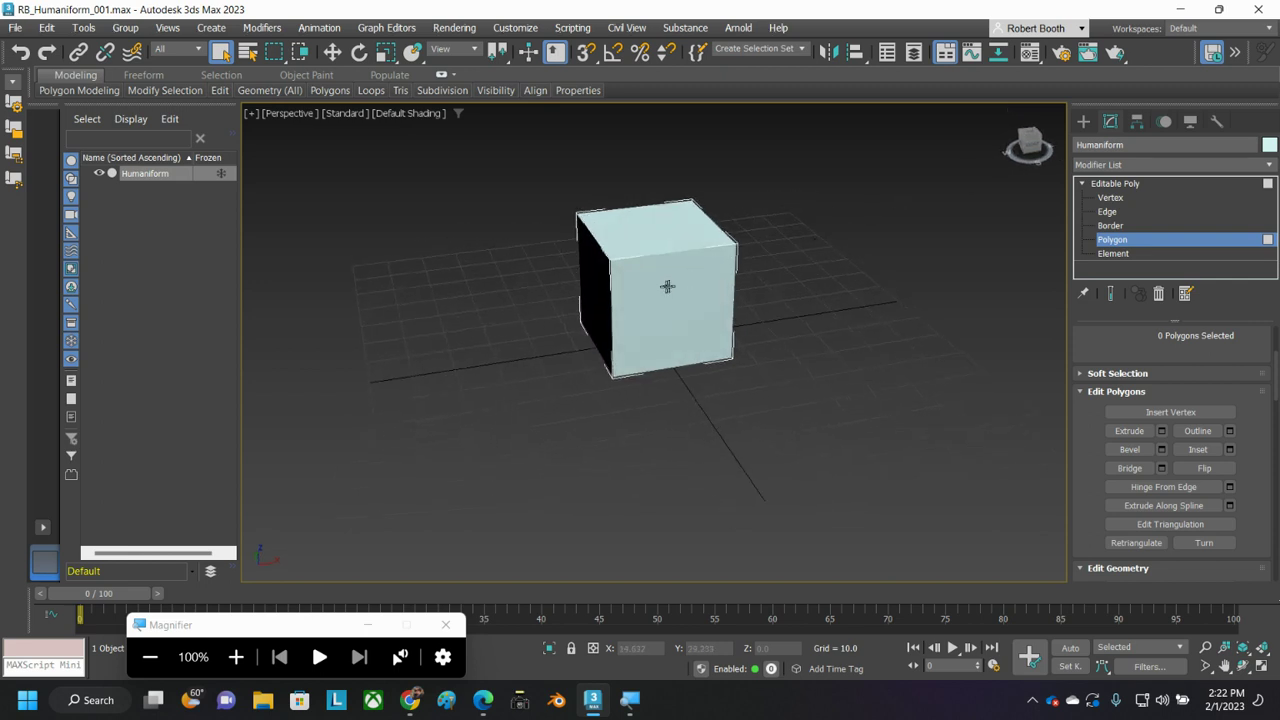
middle_drag(660, 277, 720, 286)
click(707, 222)
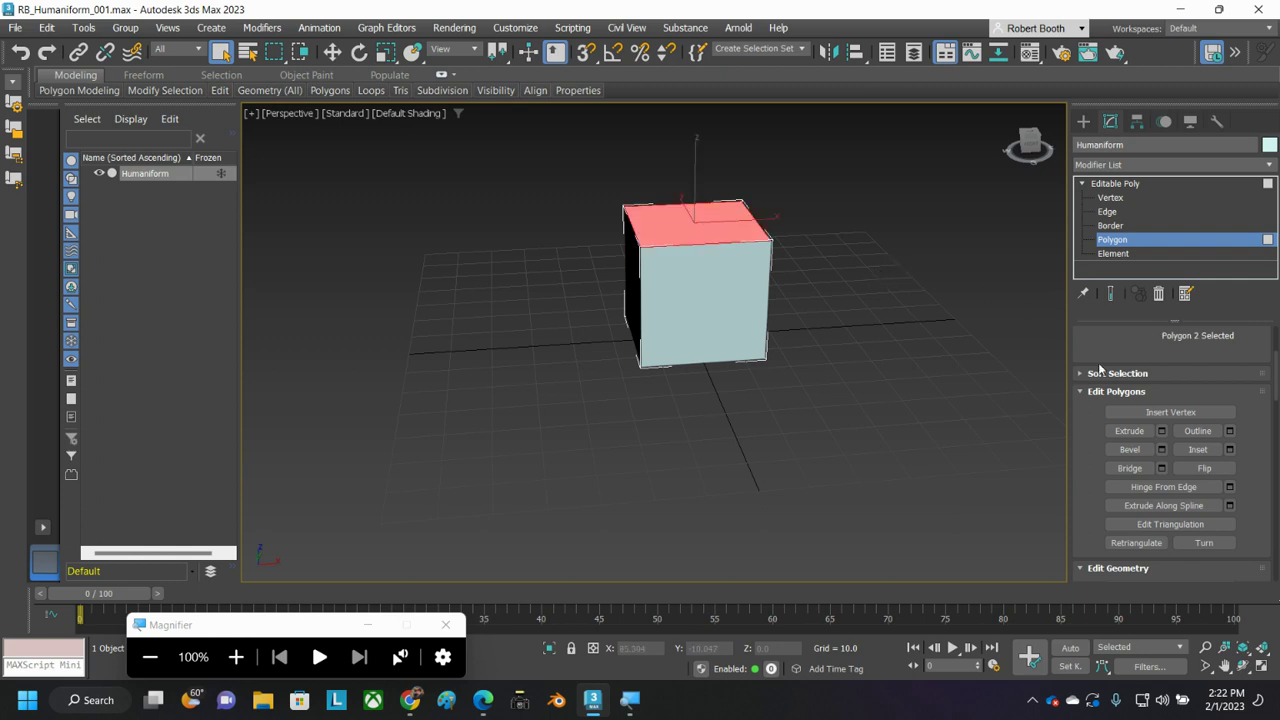
click(1137, 450)
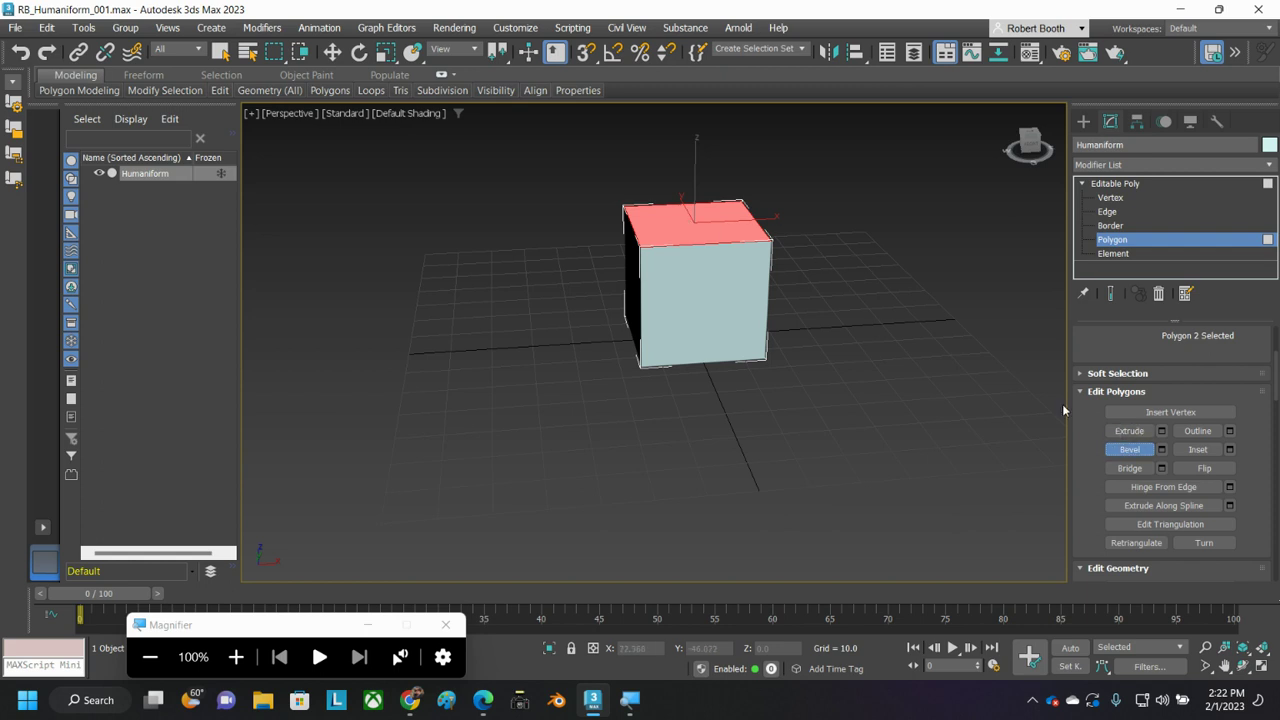
drag(702, 218, 699, 199)
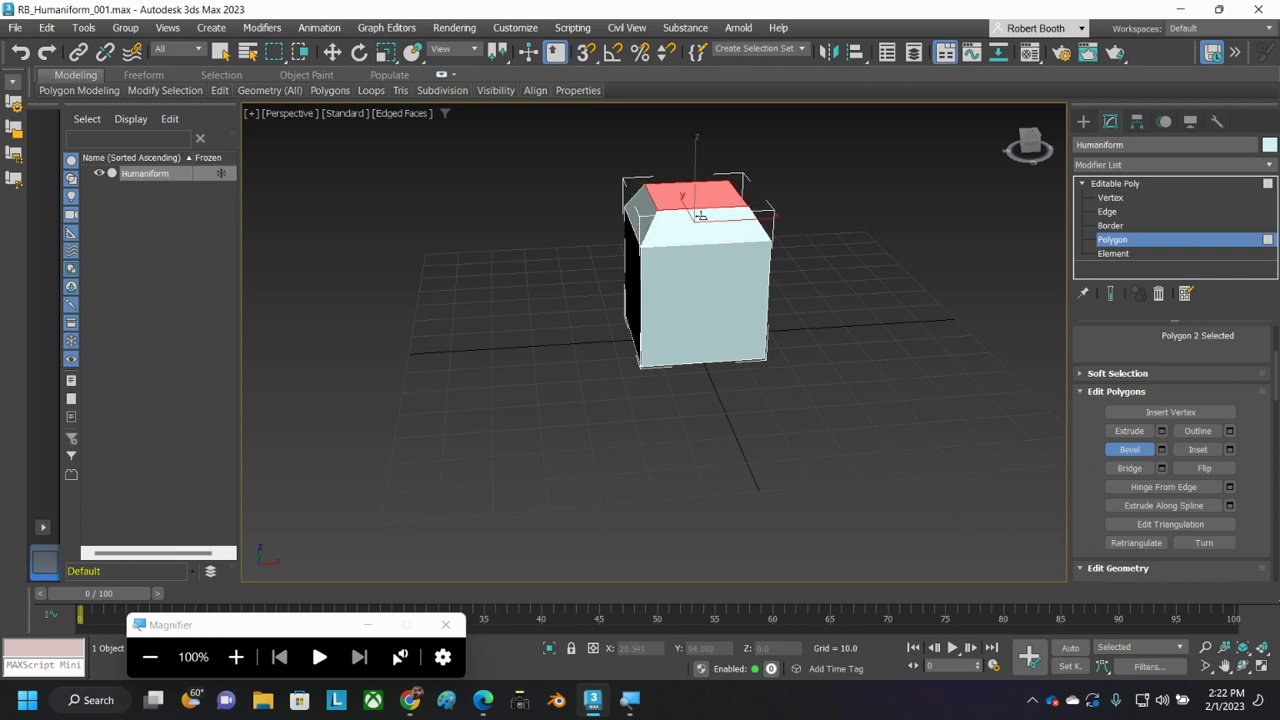
click(705, 210)
alt+middle_drag(809, 308, 803, 203)
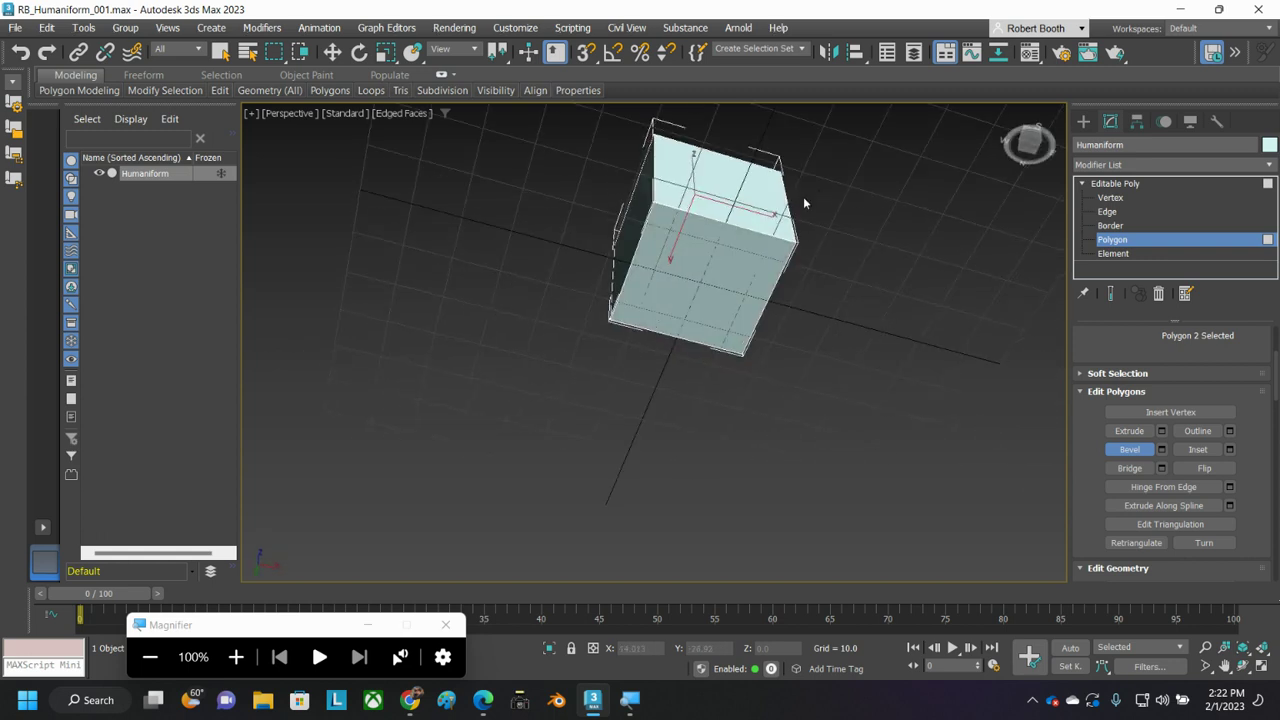
- Select the bottom polygon and bevel it down and inward
click(709, 269)
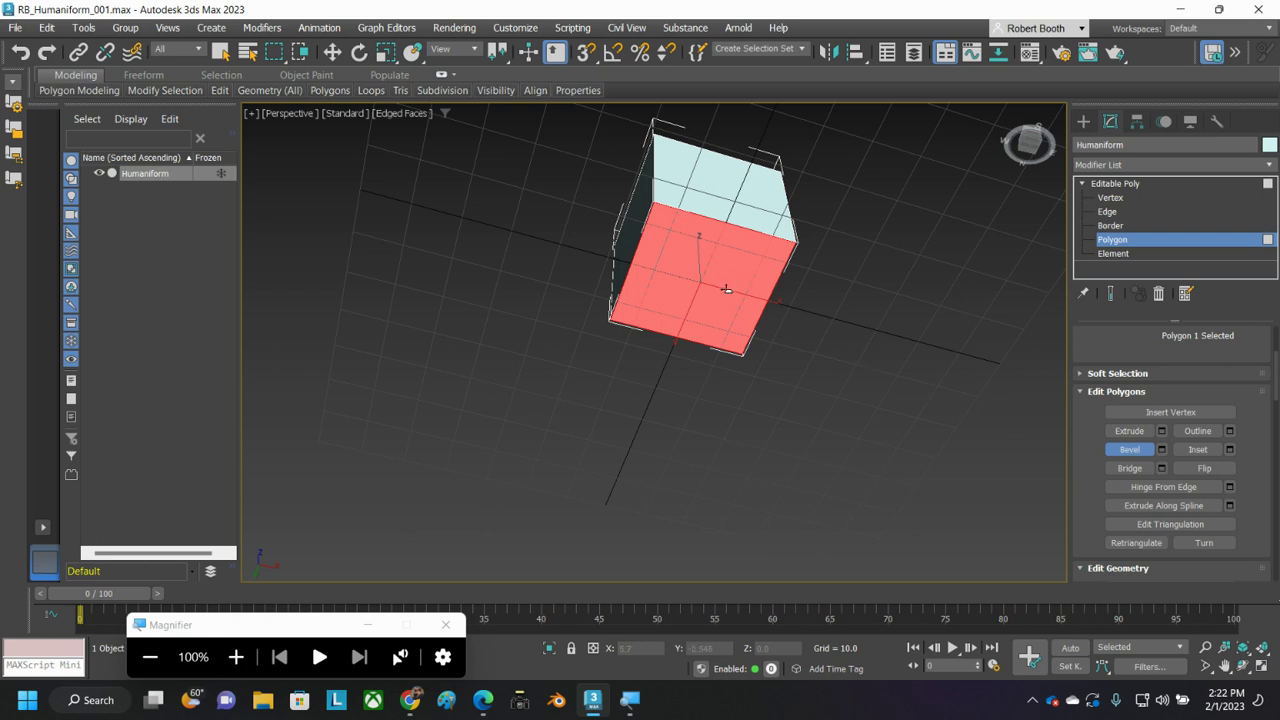
mouse_move(705, 300)
alt+middle_down()
mouse_move(697, 334)
mouse_move(698, 316)
alt+middle_up()
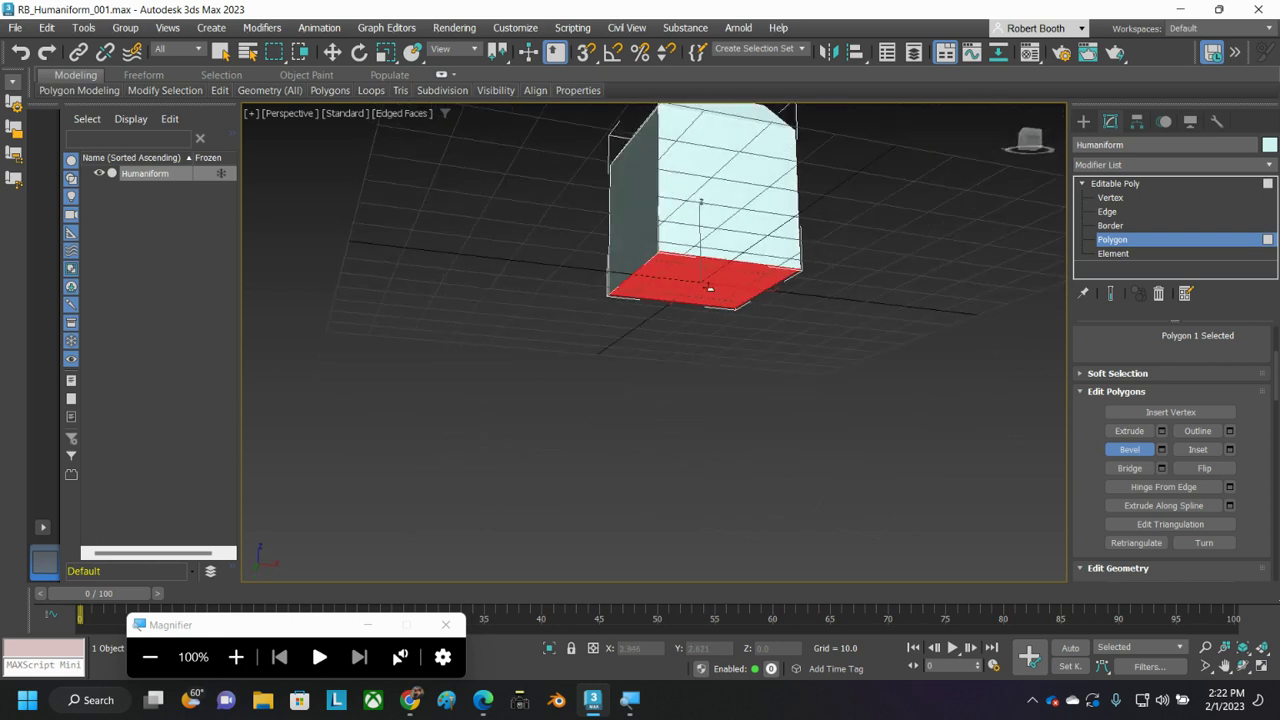
drag(704, 292, 712, 254)
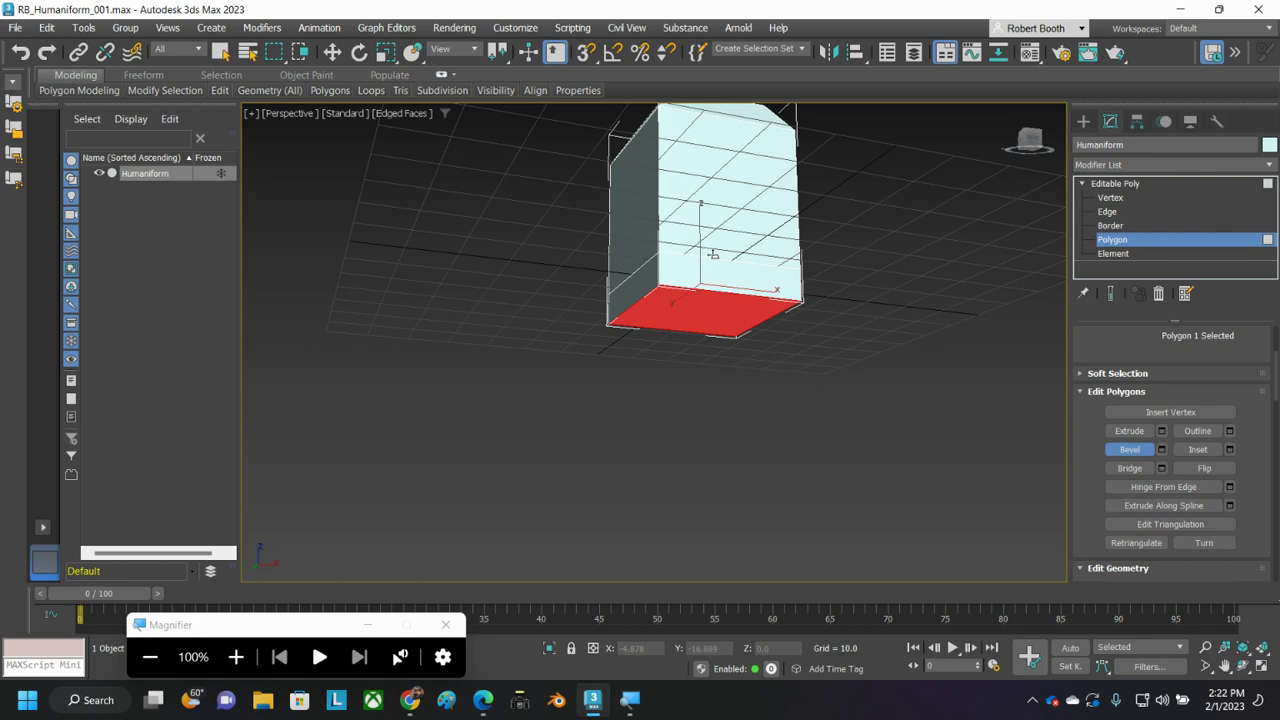
drag(712, 254, 718, 290)
mouse_move(734, 423)
alt+middle_down()
mouse_move(709, 434)
mouse_move(746, 457)
mouse_move(729, 449)
mouse_move(730, 412)
alt+middle_up()
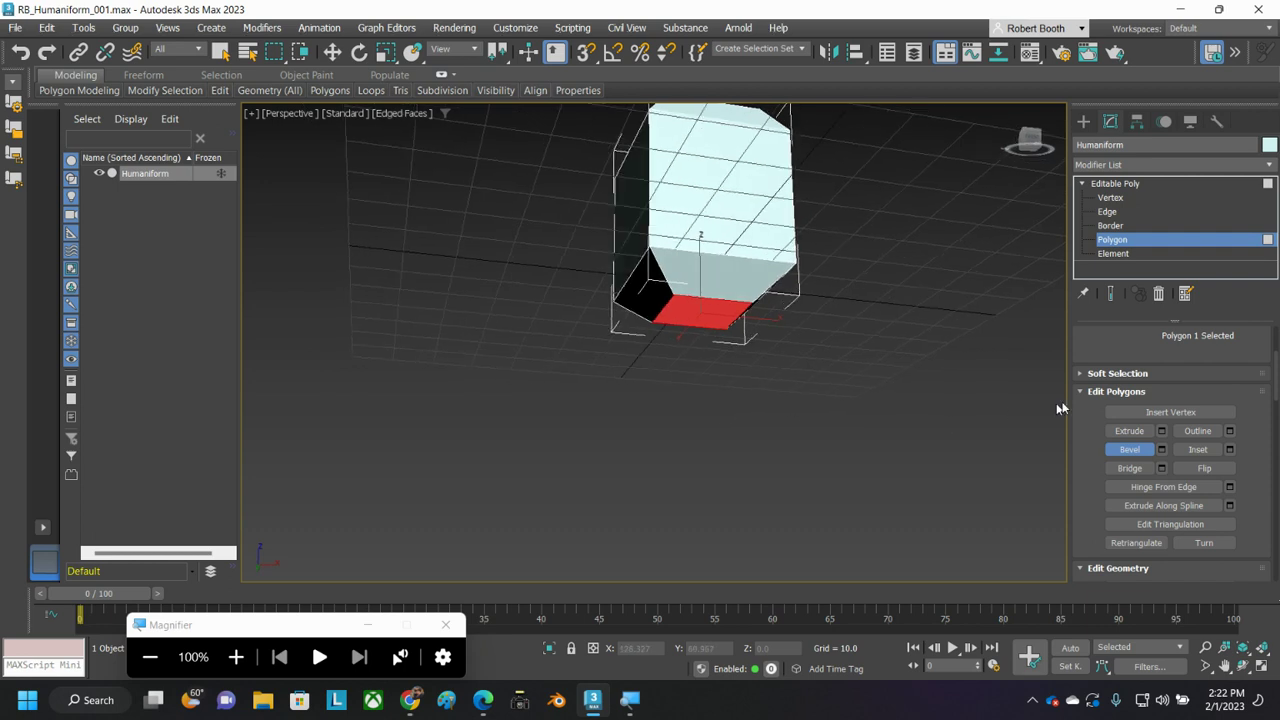
- Extrude the bevelled bottom face into a short, narrower neck section
click(1131, 433)
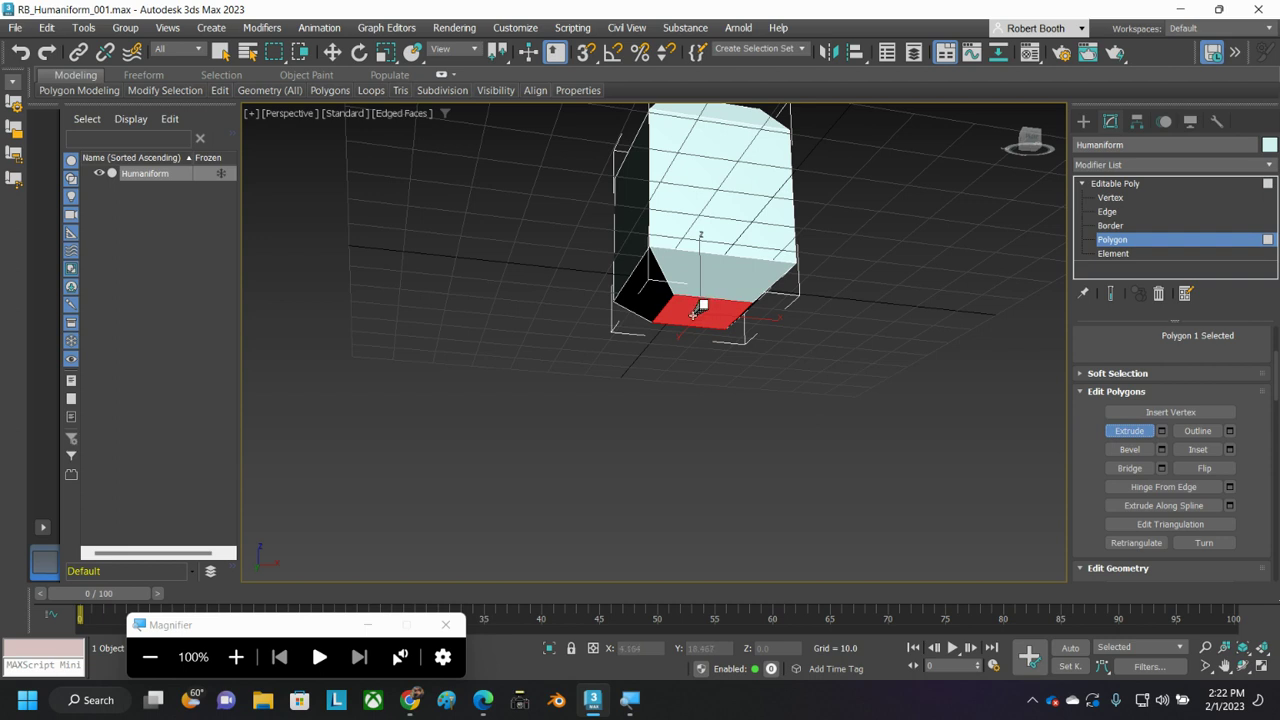
drag(695, 313, 717, 272)
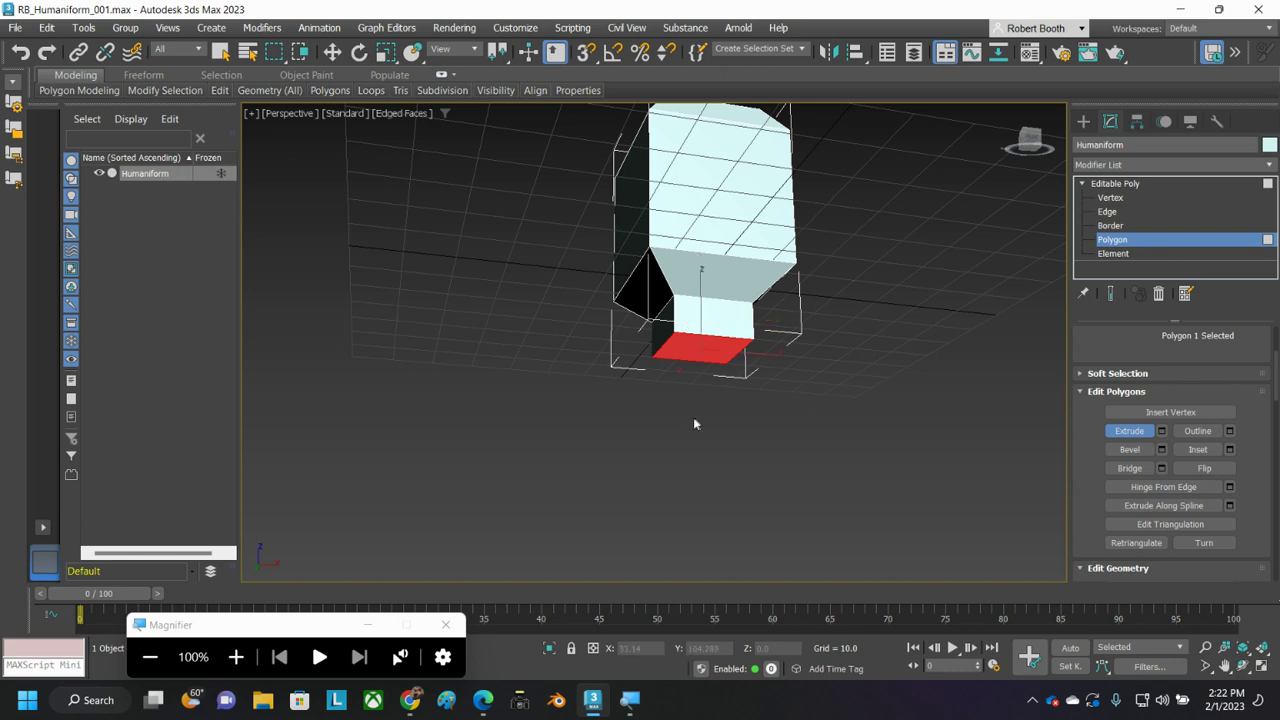
alt+middle_drag(645, 414, 637, 389)
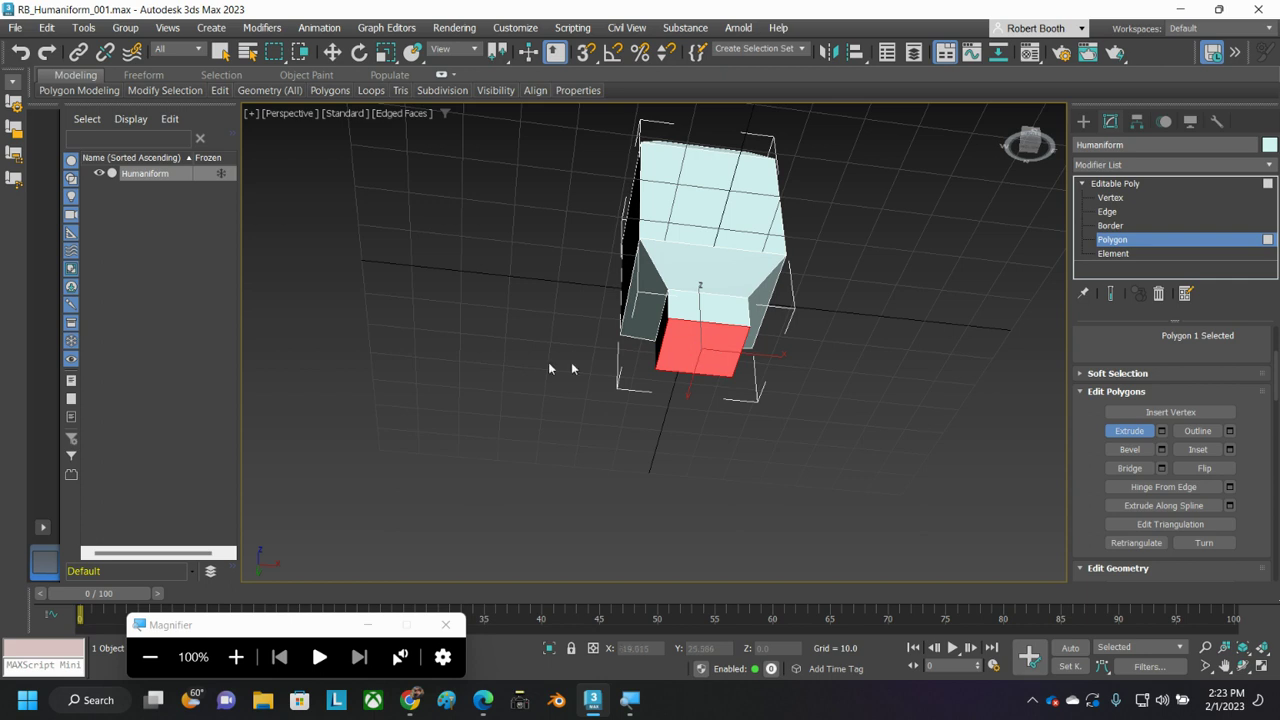
- Extrude the bottom face of the neck further down
mouse_move(427, 348)
alt+middle_down()
mouse_move(446, 390)
mouse_move(439, 346)
alt+middle_up()
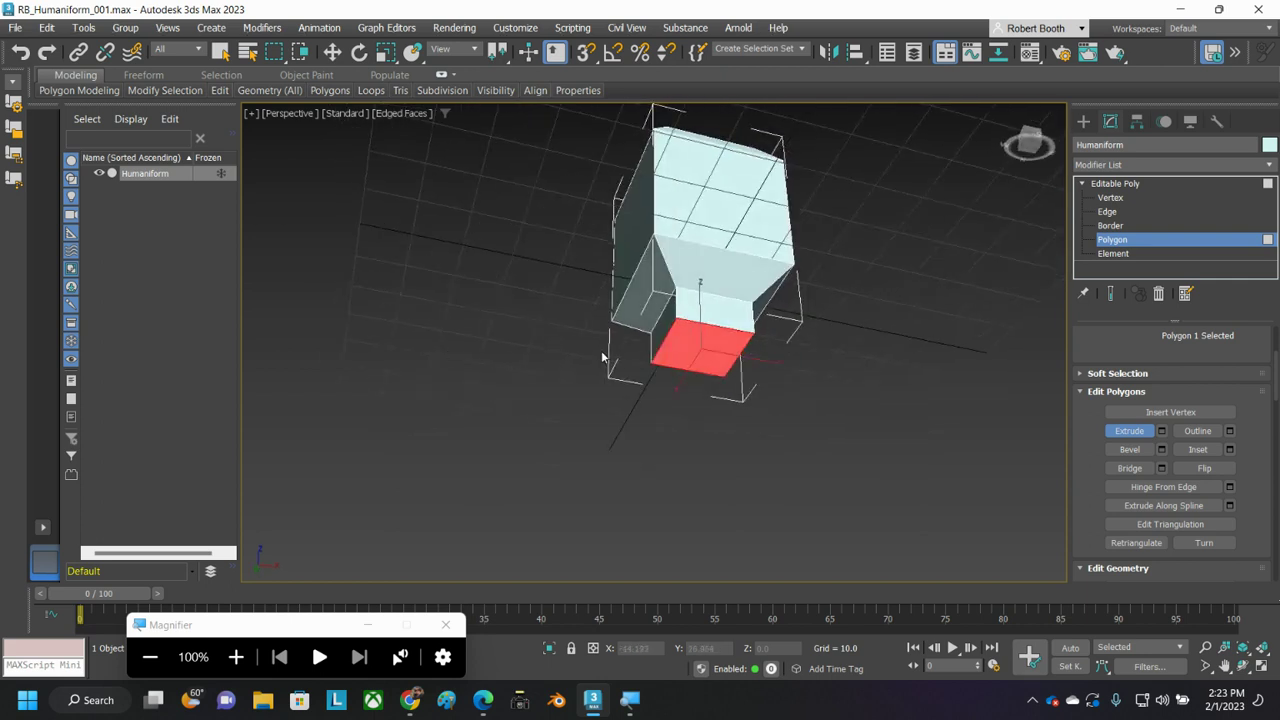
drag(720, 343, 732, 302)
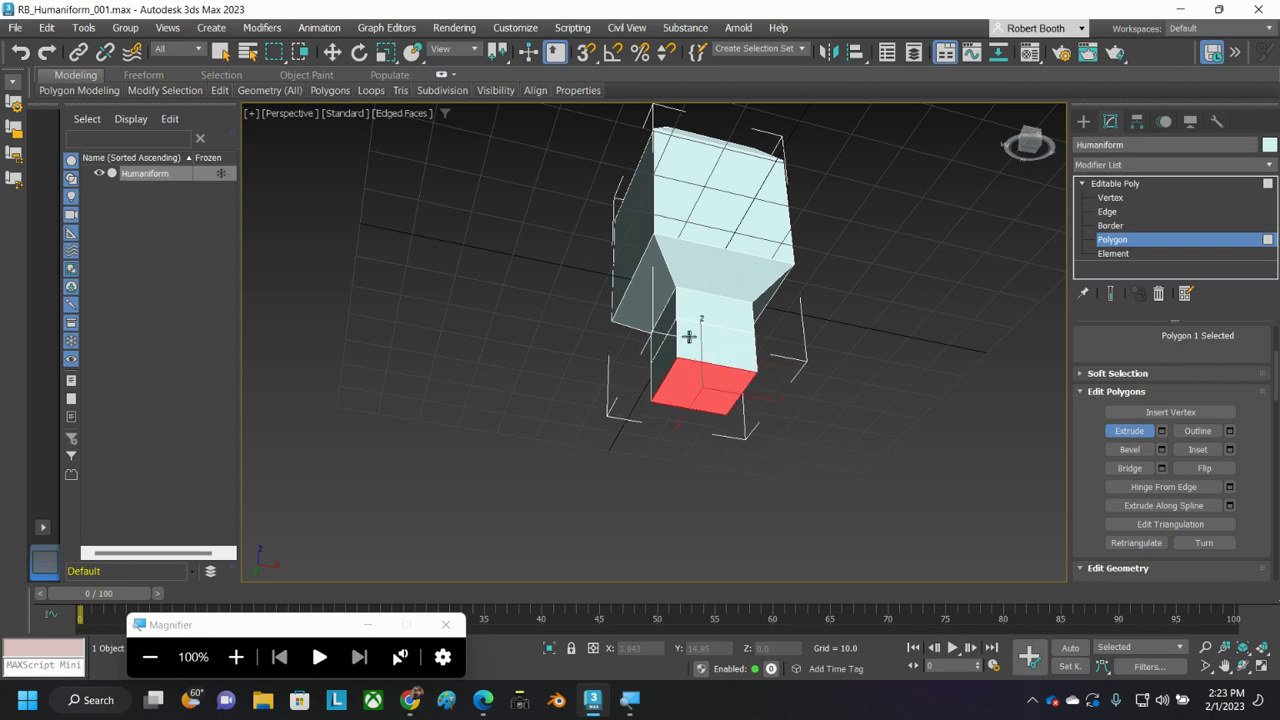
alt+middle_drag(687, 337, 691, 377)
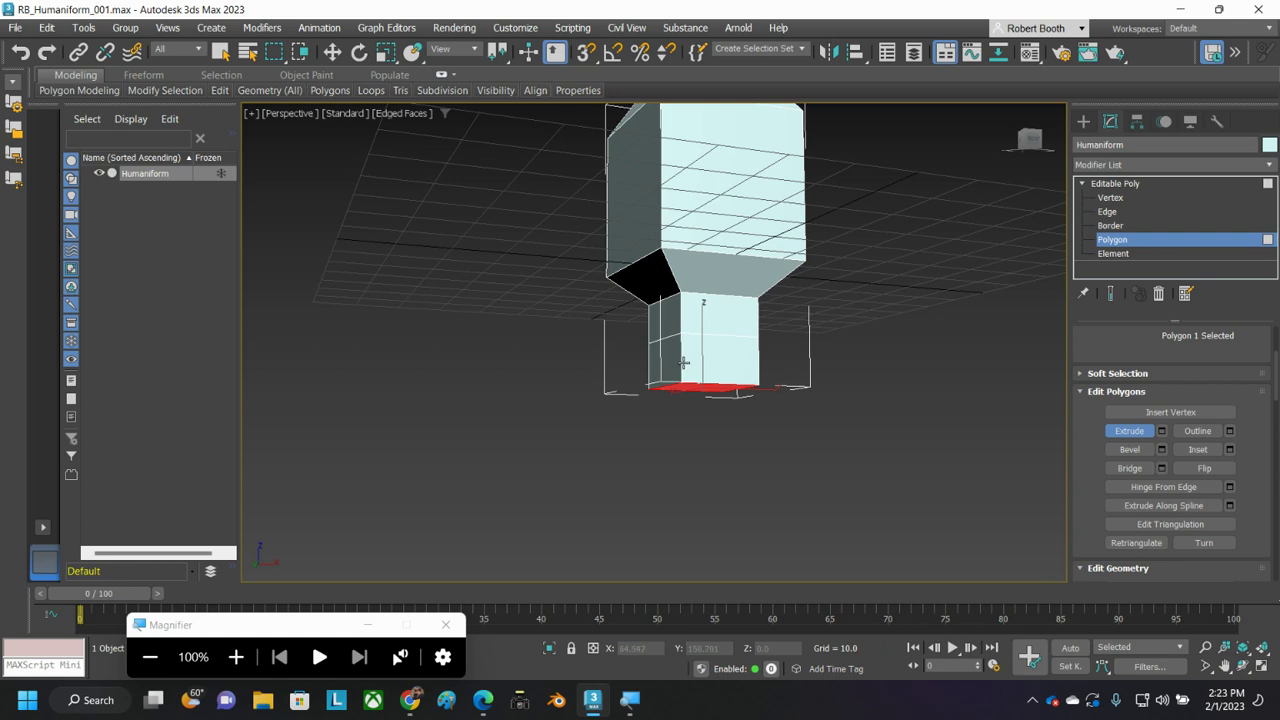
- Scale the bottom face along X (about 446%) and Y into a wide, flat rectangular base
key(r)
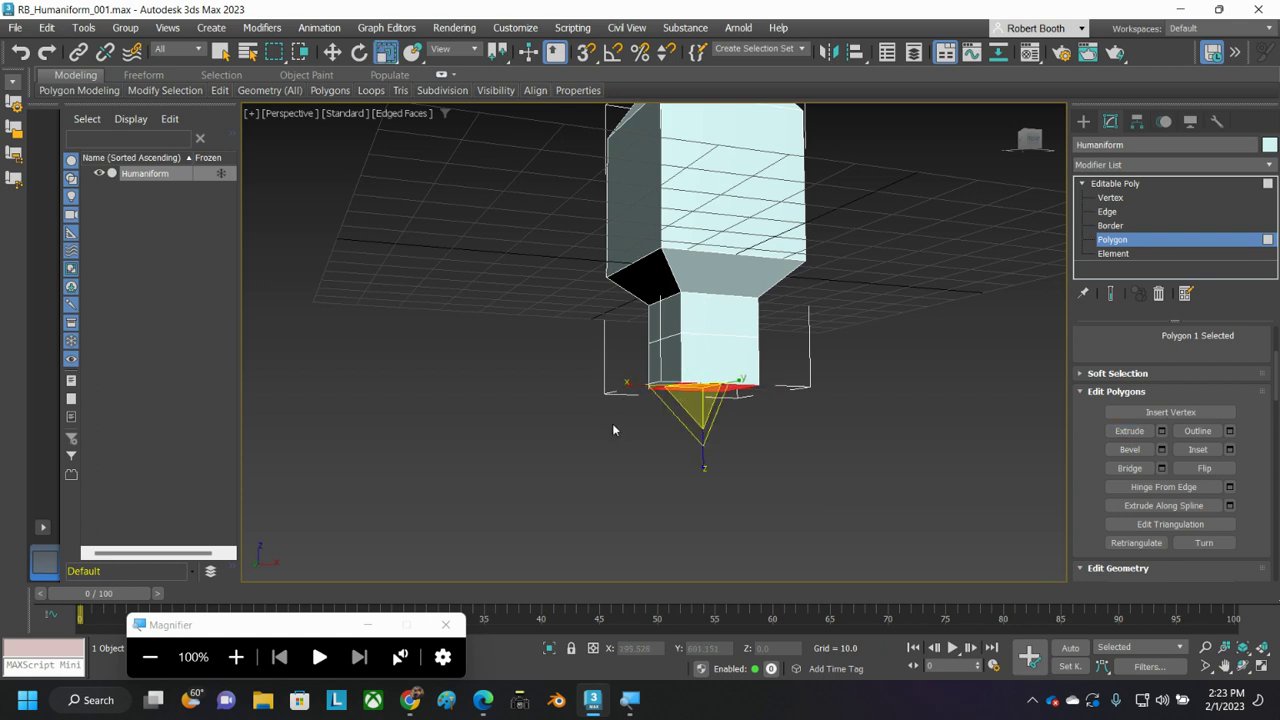
mouse_move(614, 429)
alt+middle_down()
mouse_move(597, 477)
mouse_move(604, 414)
alt+middle_up()
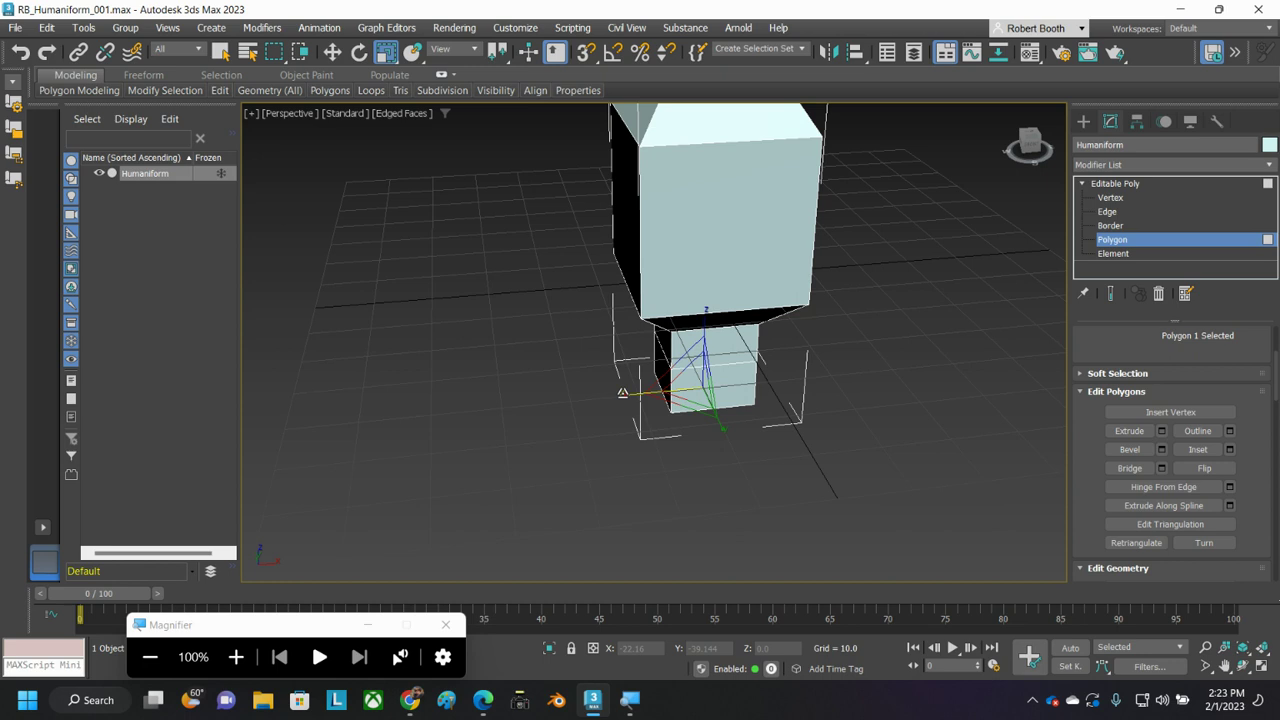
drag(622, 393, 428, 395)
alt+middle_drag(436, 443, 636, 437)
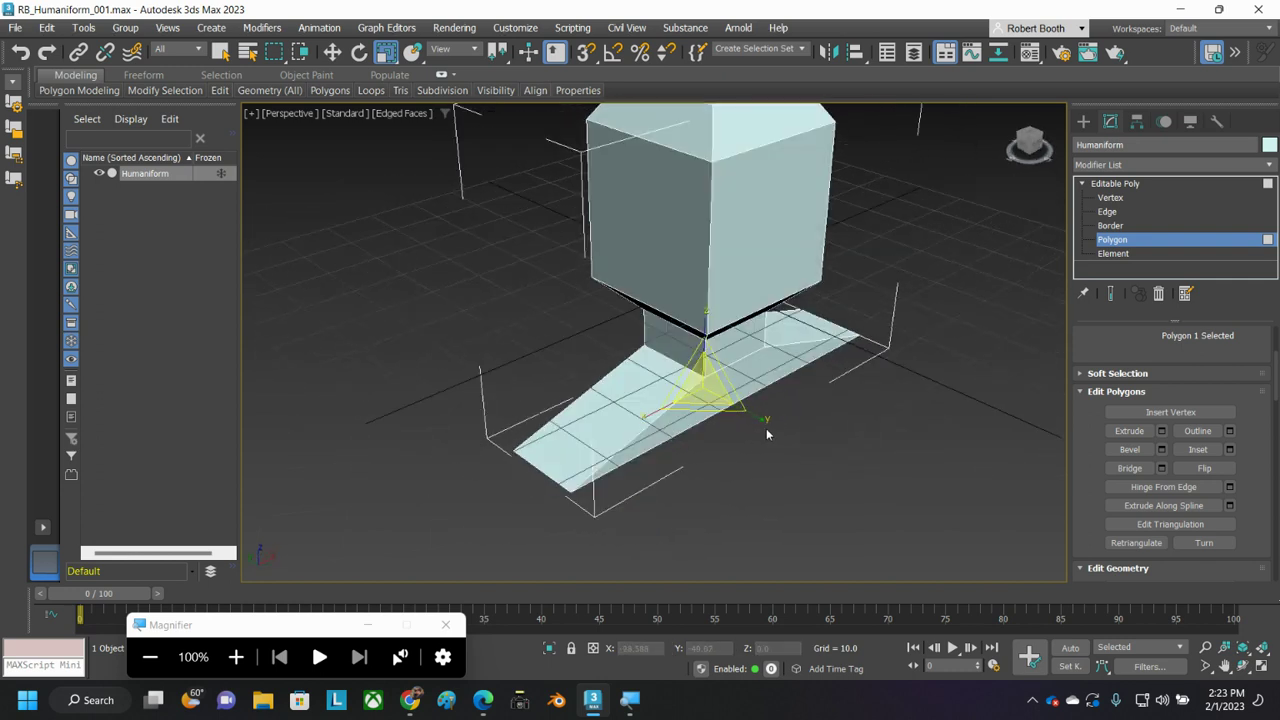
drag(766, 426, 791, 437)
alt+middle_drag(749, 464, 707, 455)
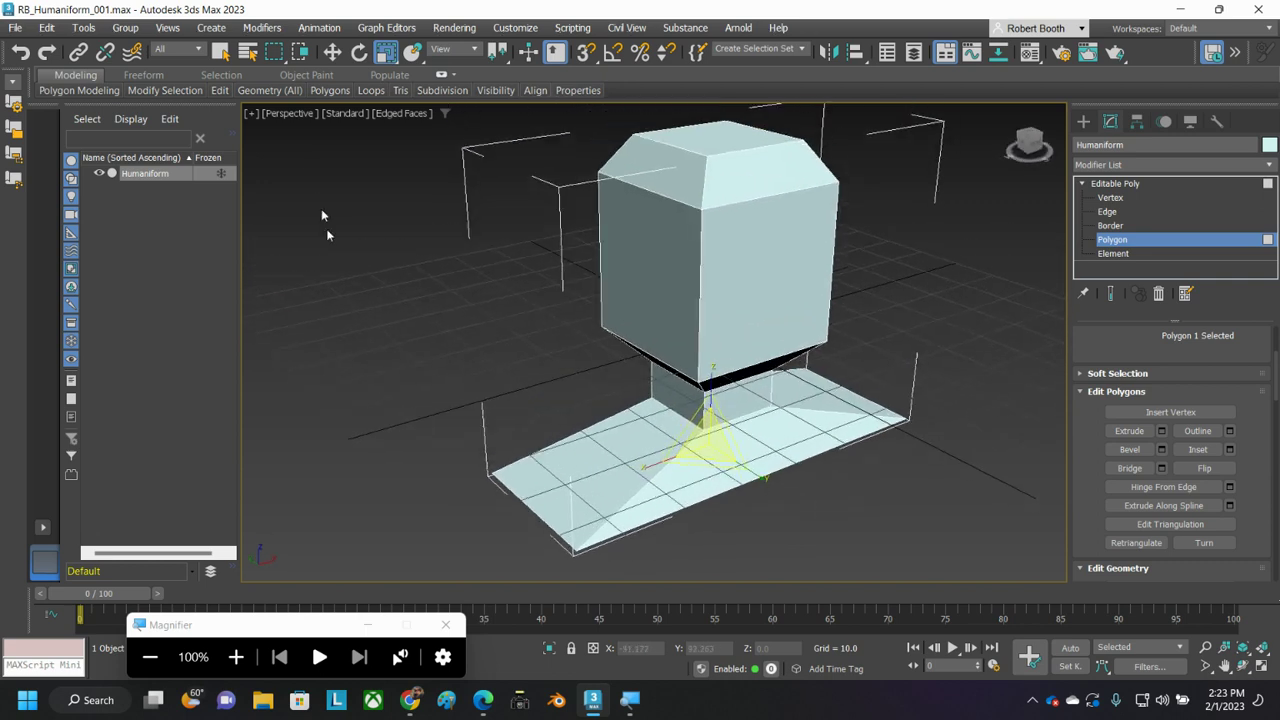
- Save an incremented copy of the scene as RB_Humaniform_002.max
click(16, 27)
click(58, 185)
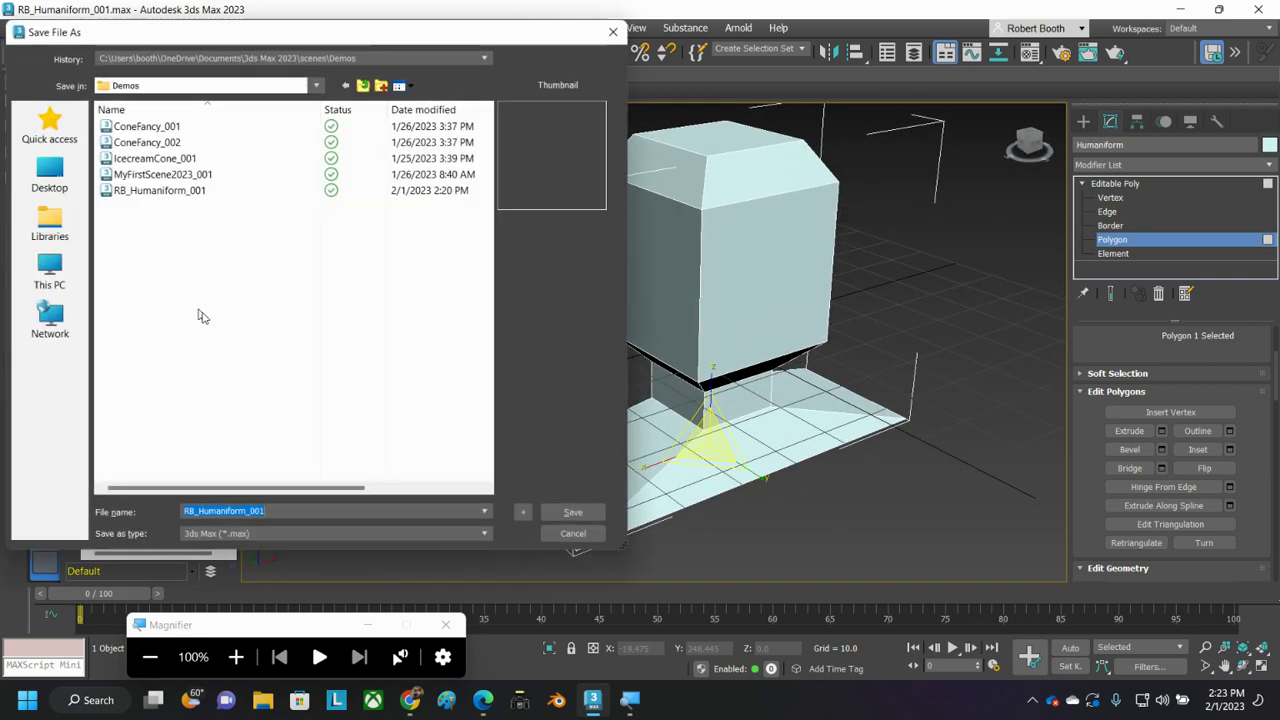
click(524, 514)
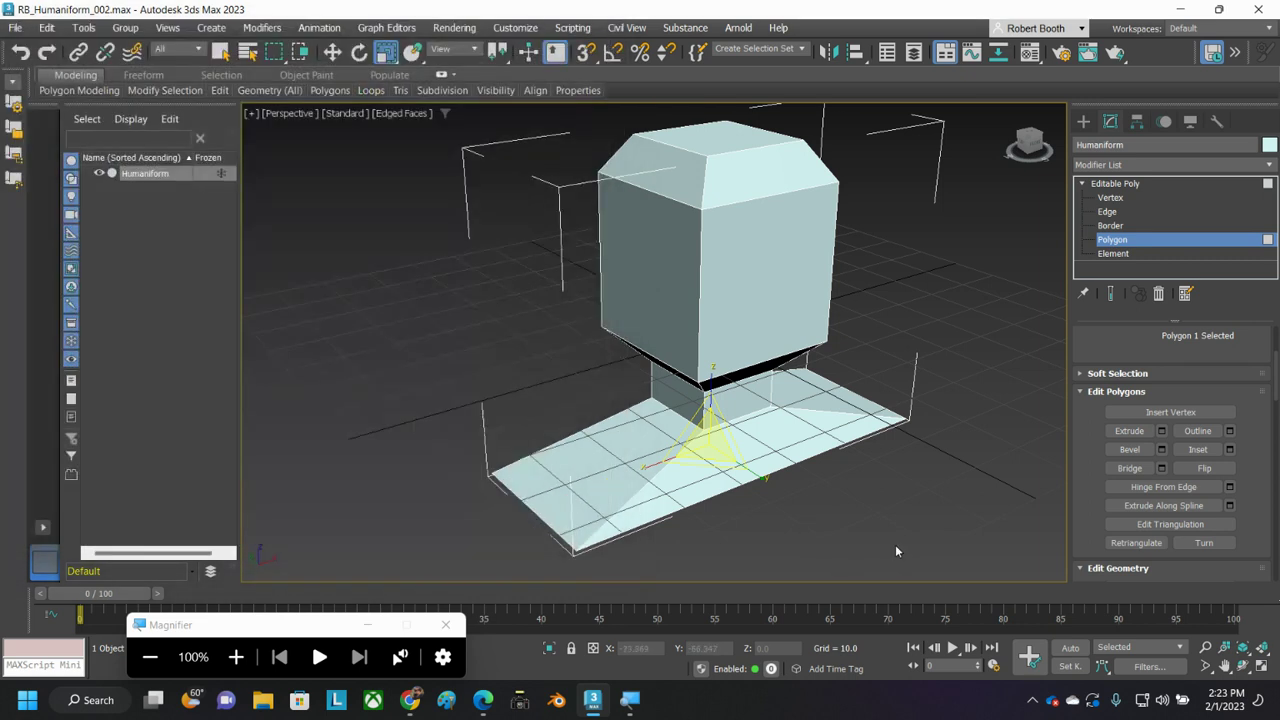
middle_drag(875, 485, 855, 347)
alt+middle_drag(830, 397, 833, 352)
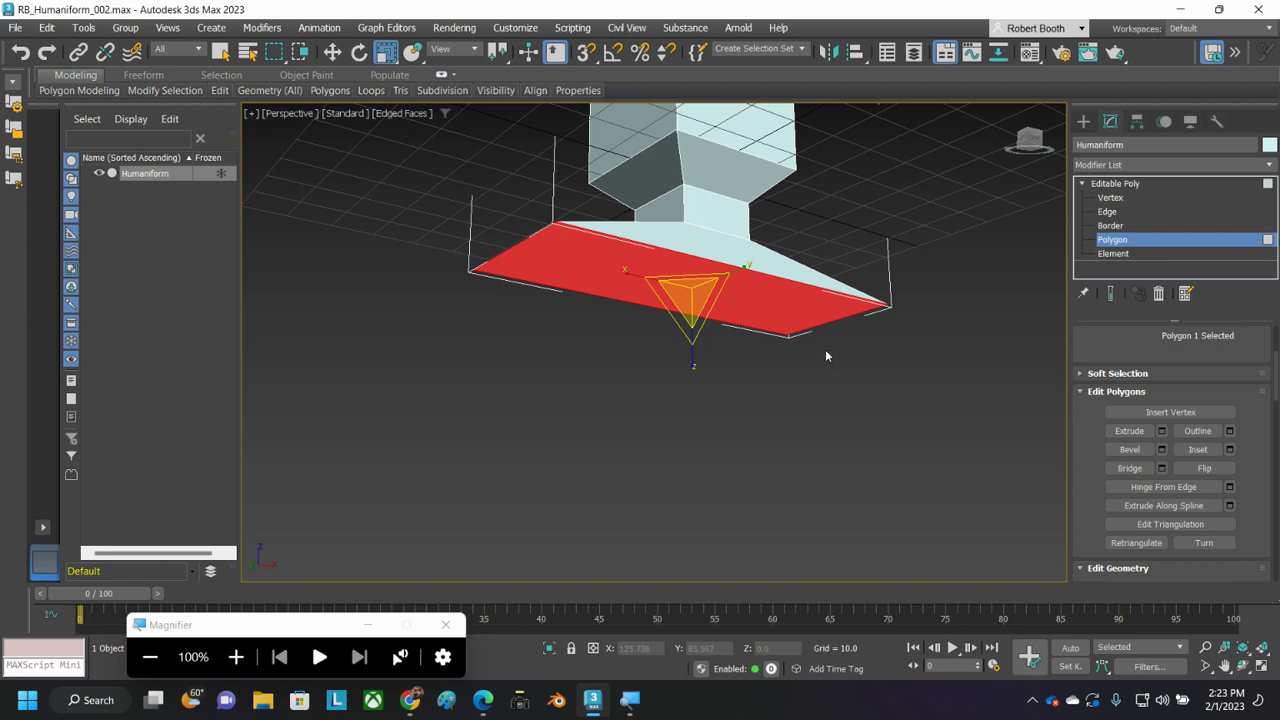
- Extrude the base polygon down several times into a tall block
click(1131, 432)
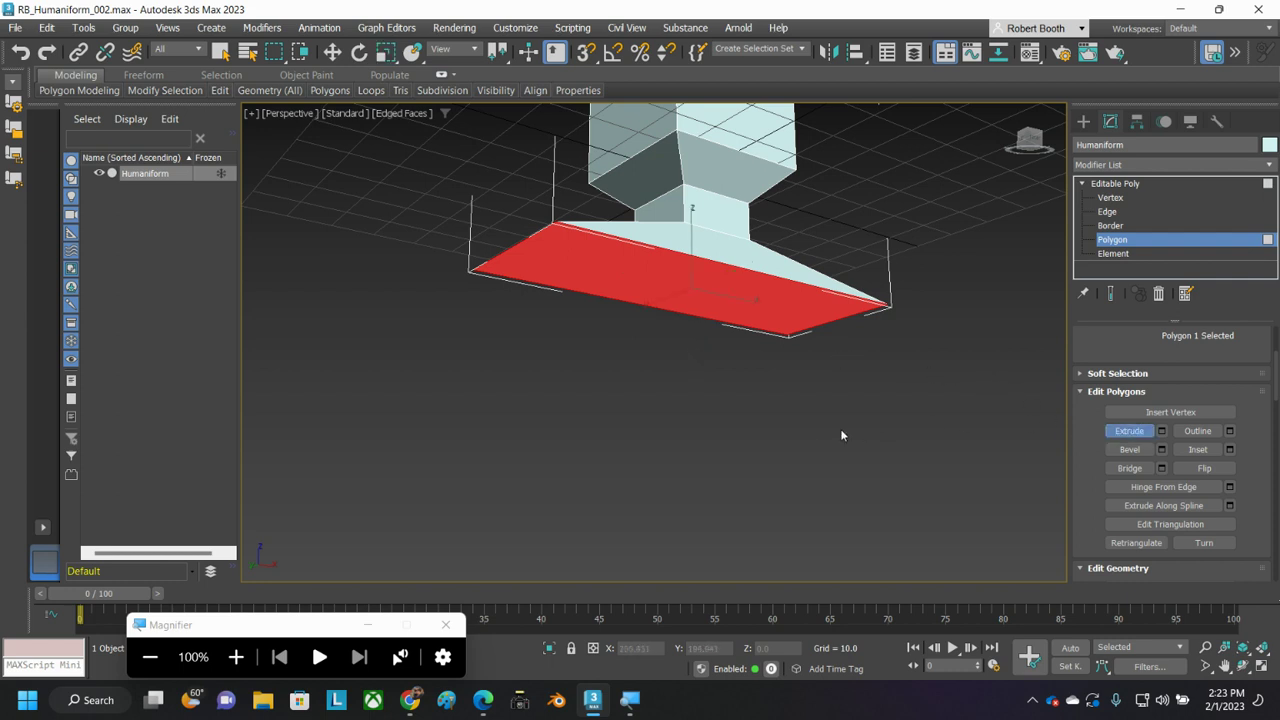
alt+middle_drag(820, 437, 731, 341)
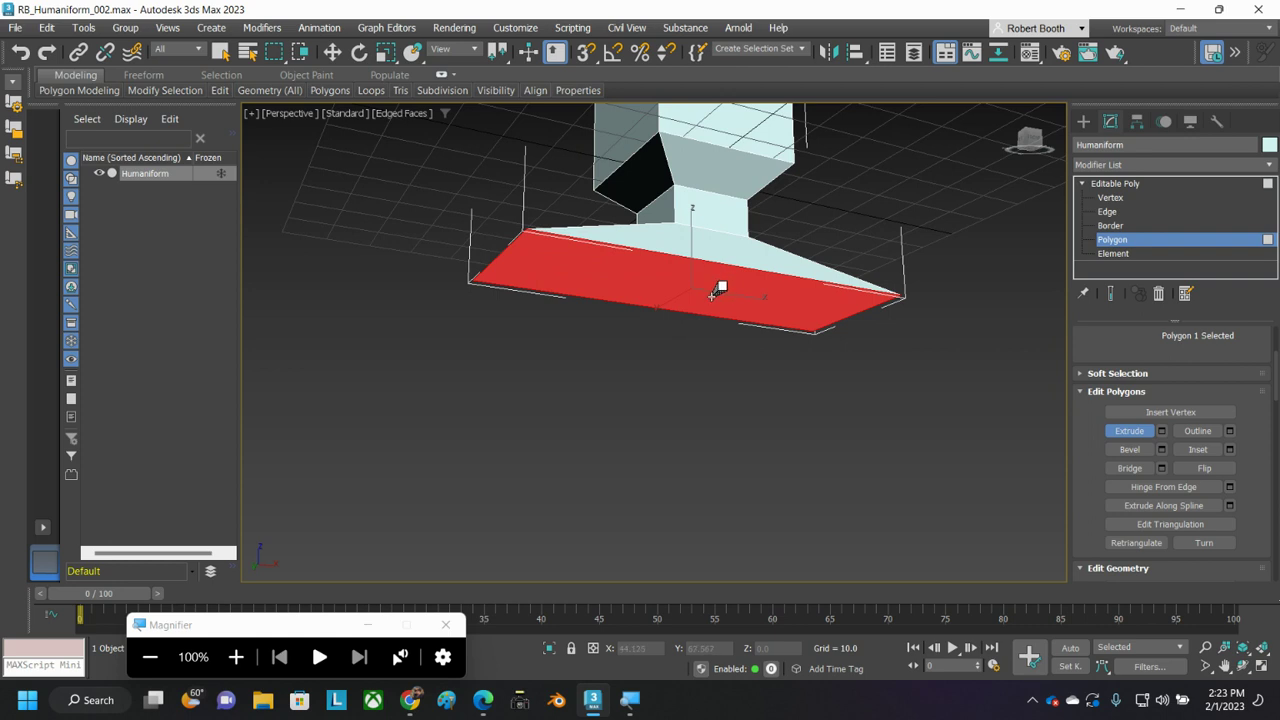
drag(712, 290, 737, 208)
mouse_move(657, 309)
alt+middle_down()
mouse_move(640, 346)
mouse_move(591, 346)
mouse_move(677, 338)
mouse_move(615, 323)
mouse_move(680, 323)
mouse_move(639, 325)
mouse_move(677, 331)
mouse_move(663, 330)
alt+middle_up()
alt+middle_drag(685, 375, 692, 301)
drag(695, 268, 674, 5)
middle_drag(641, 500, 657, 458)
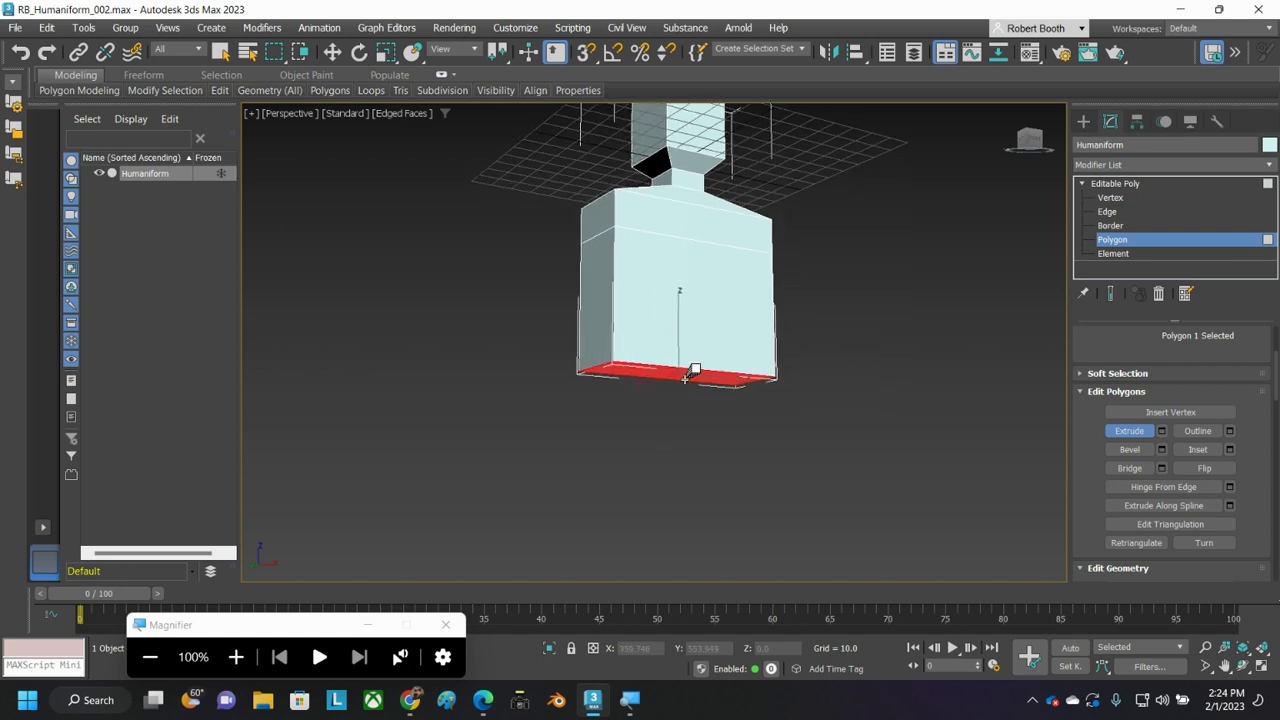
drag(696, 368, 701, 331)
- Scale the block's bottom face down uniformly so it tapers
key(r)
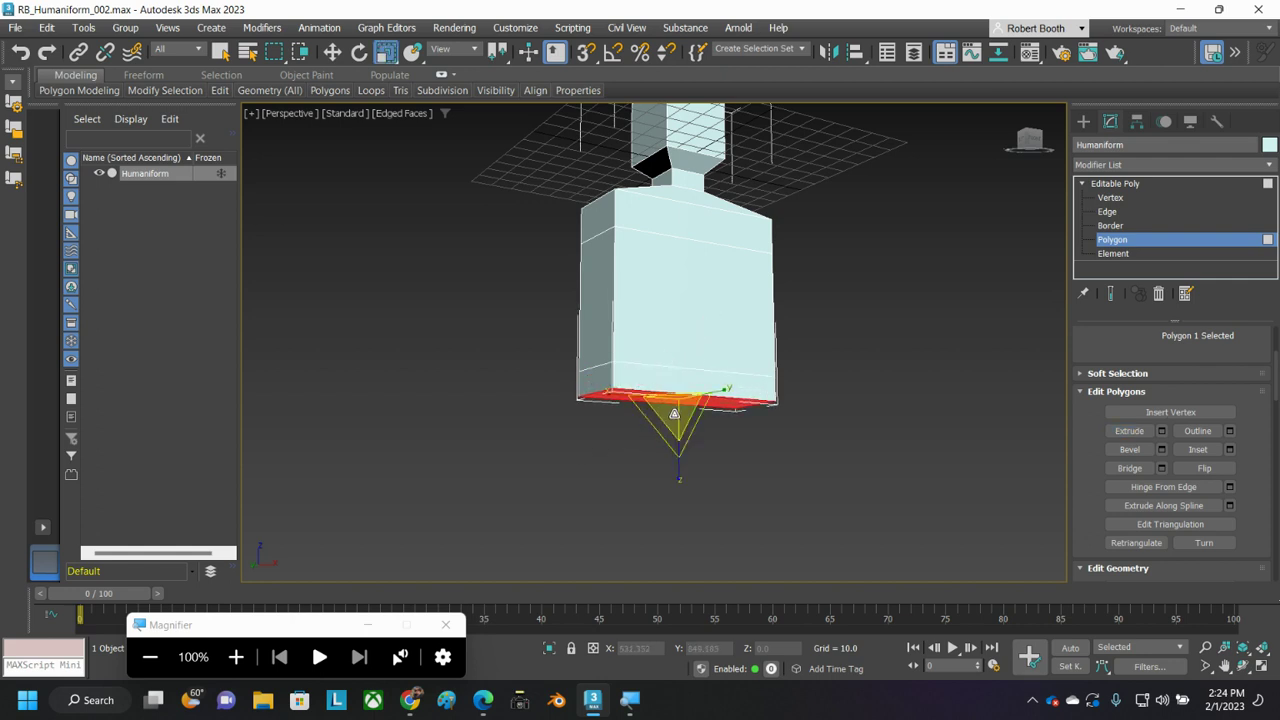
drag(676, 414, 676, 422)
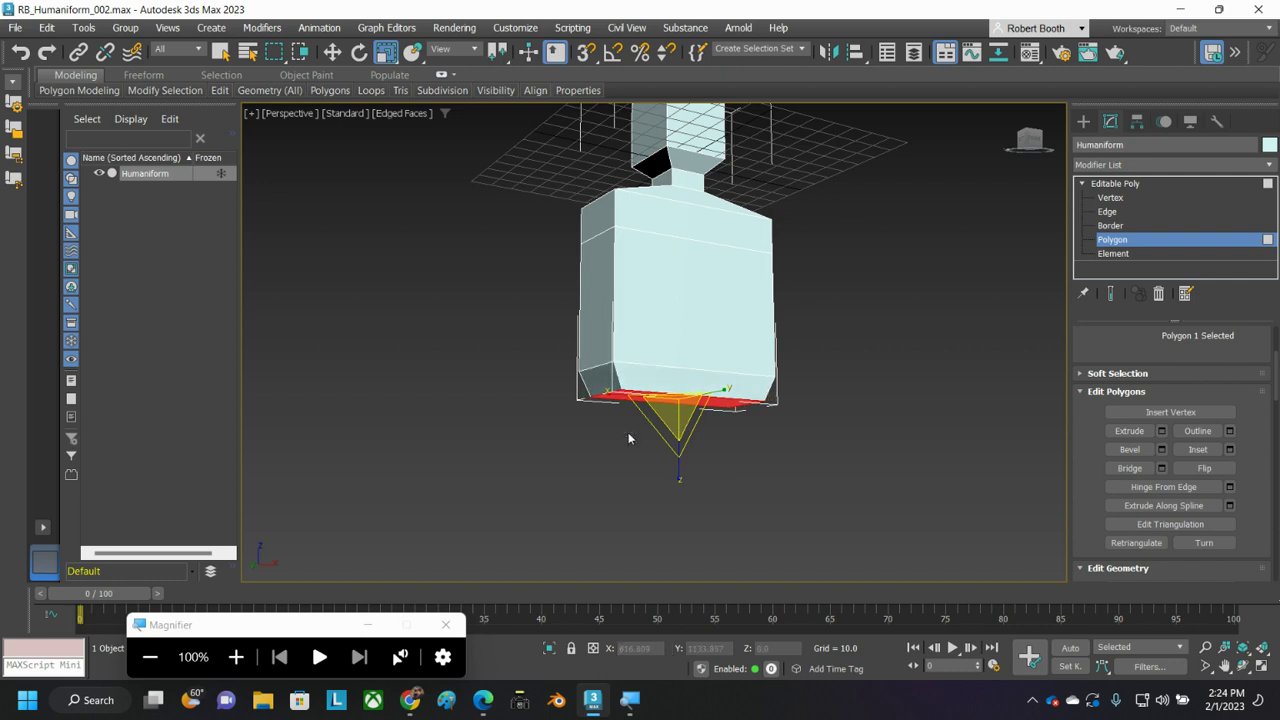
alt+middle_drag(485, 447, 487, 480)
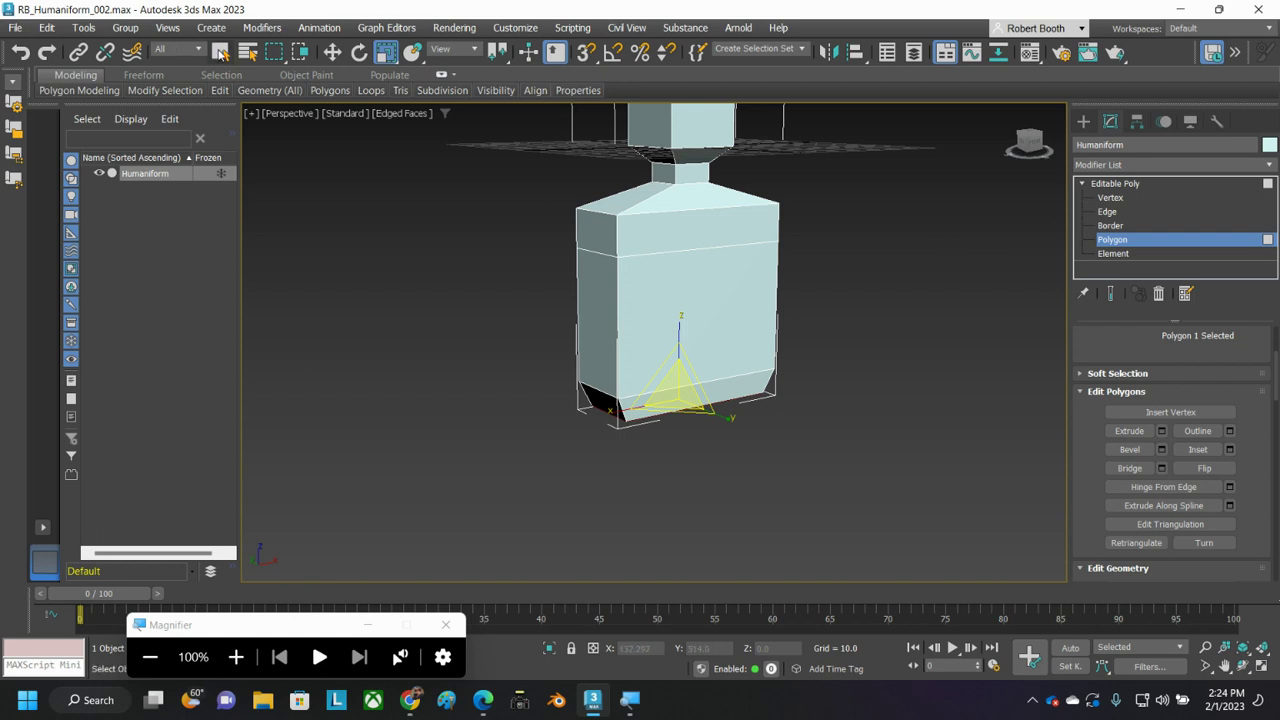
- Select the upper-left and upper-right side faces of the top torso block
click(220, 53)
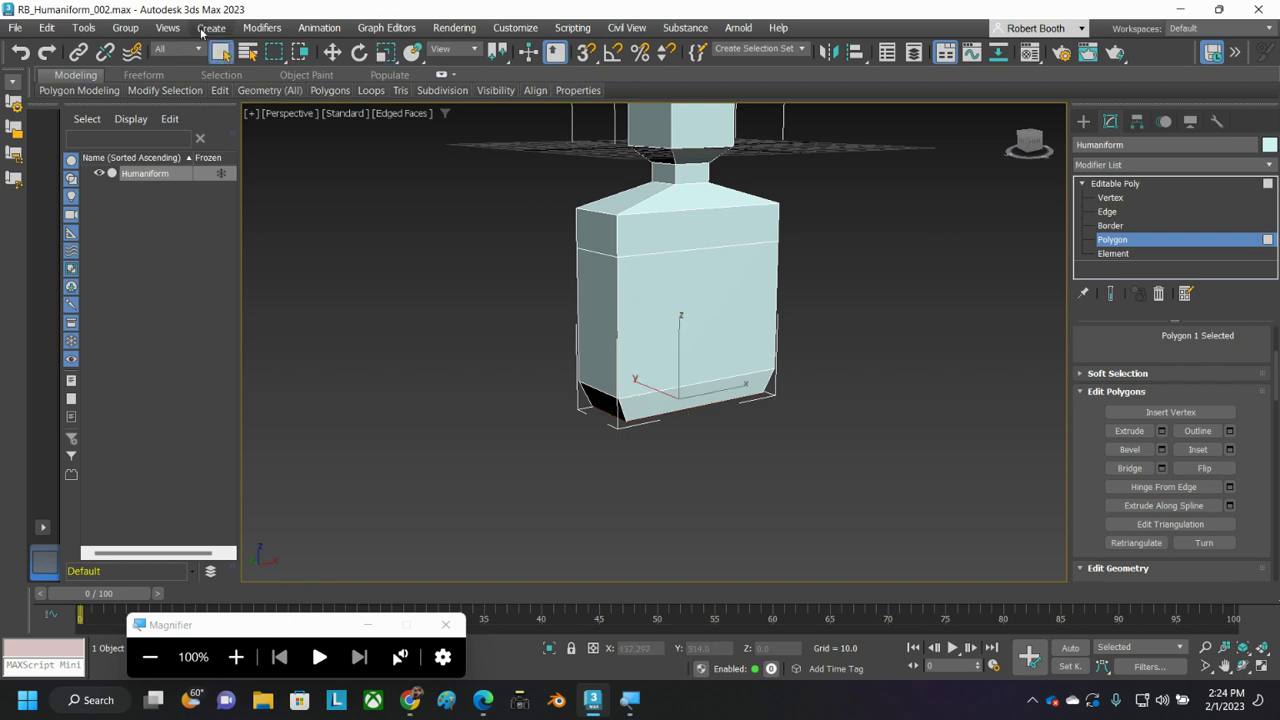
click(601, 233)
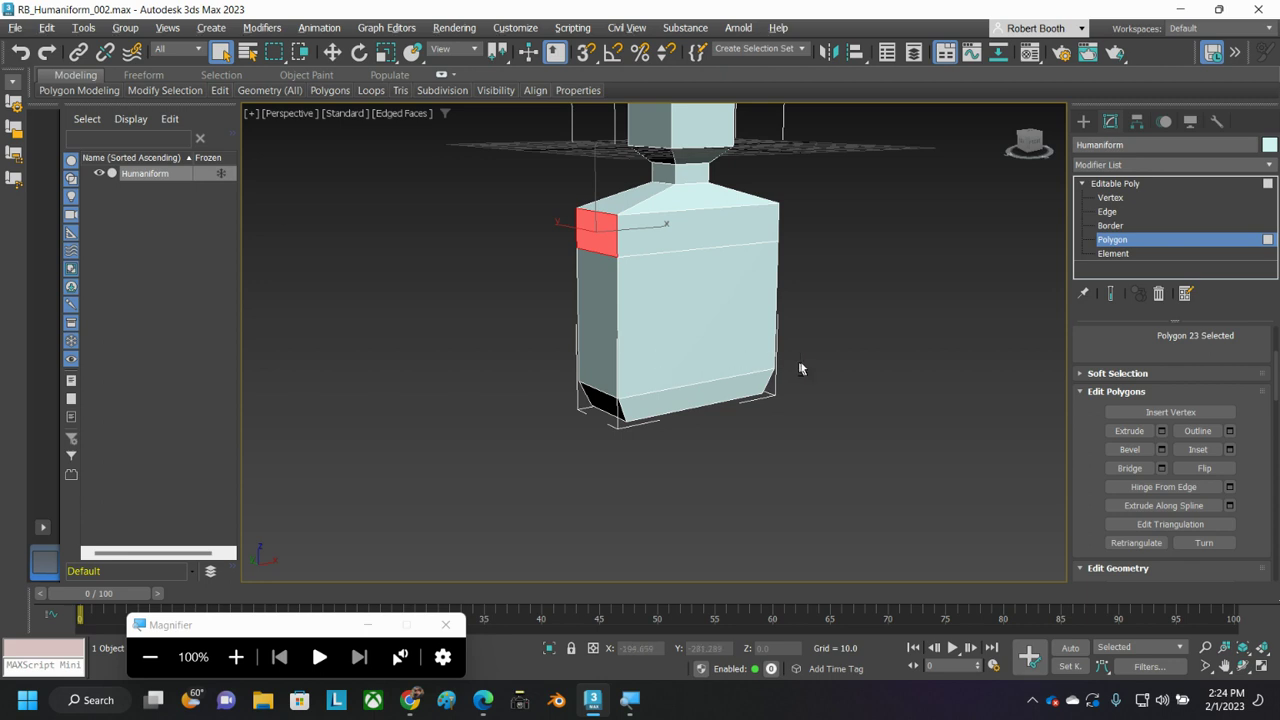
alt+middle_drag(804, 368, 707, 363)
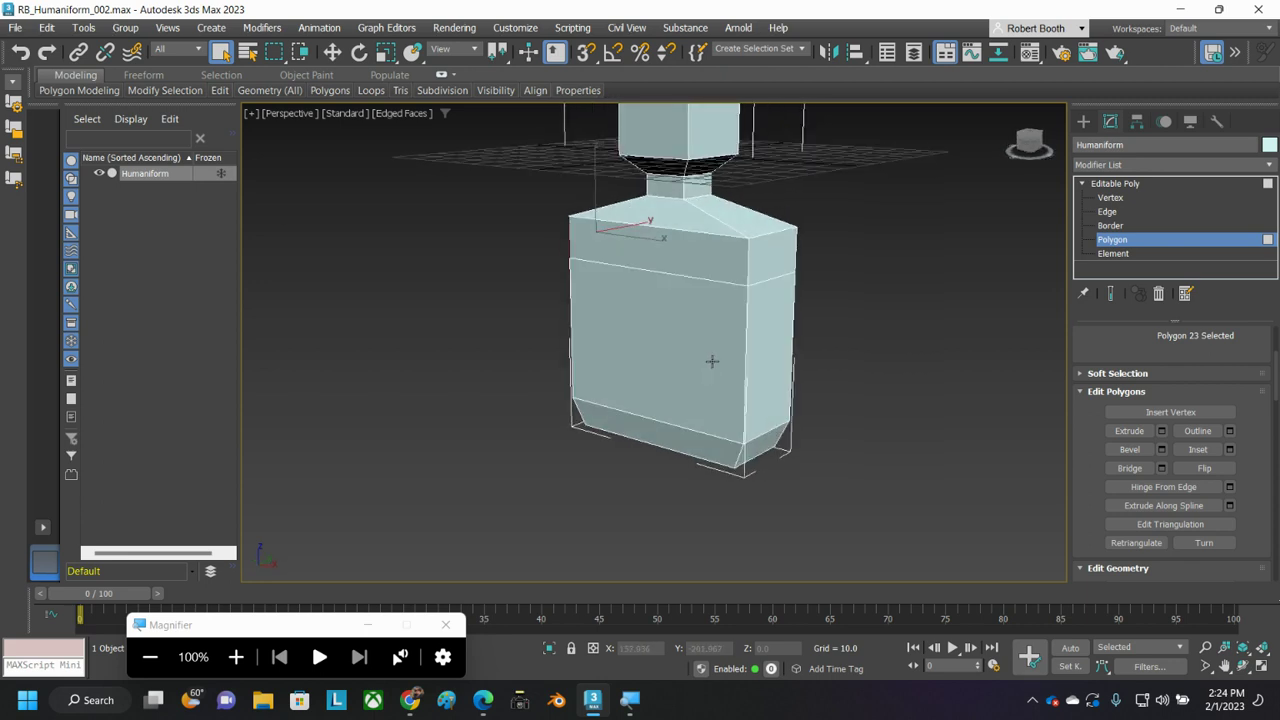
ctrl+click(774, 256)
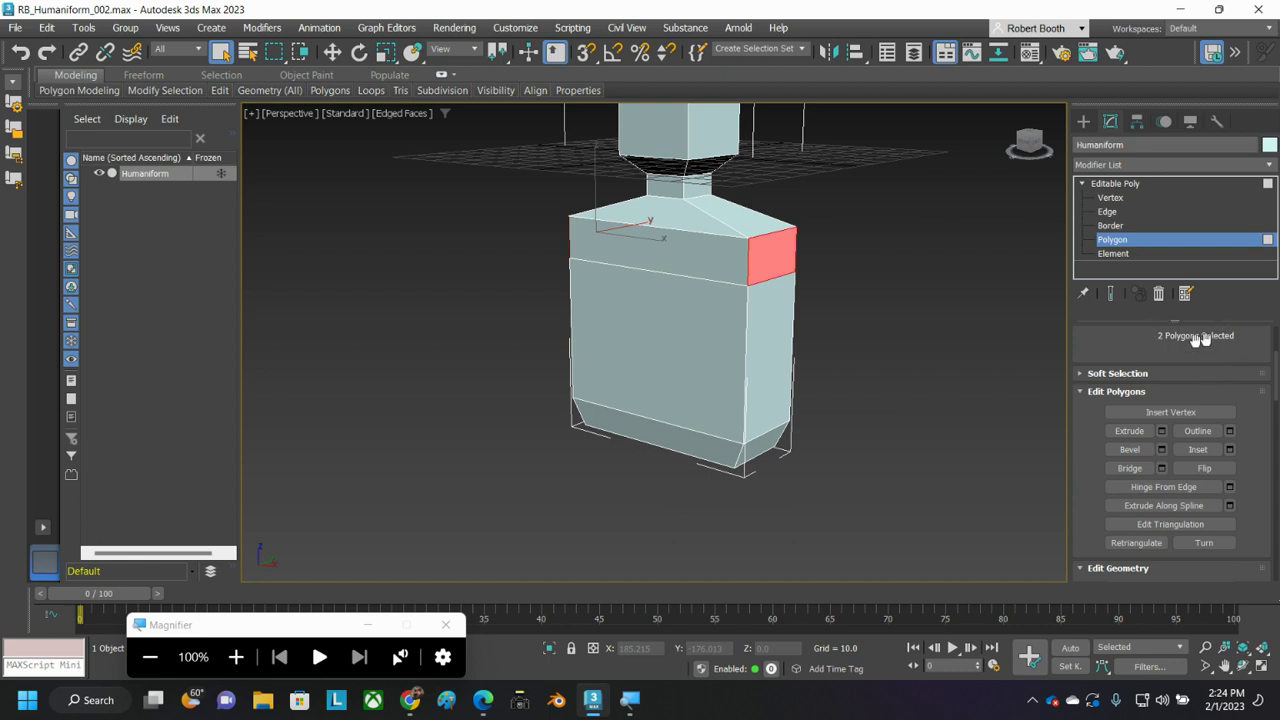
alt+middle_drag(596, 384, 698, 376)
mouse_move(985, 147)
alt+middle_down()
mouse_move(816, 169)
mouse_move(949, 142)
mouse_move(926, 131)
mouse_move(995, 152)
alt+middle_up()
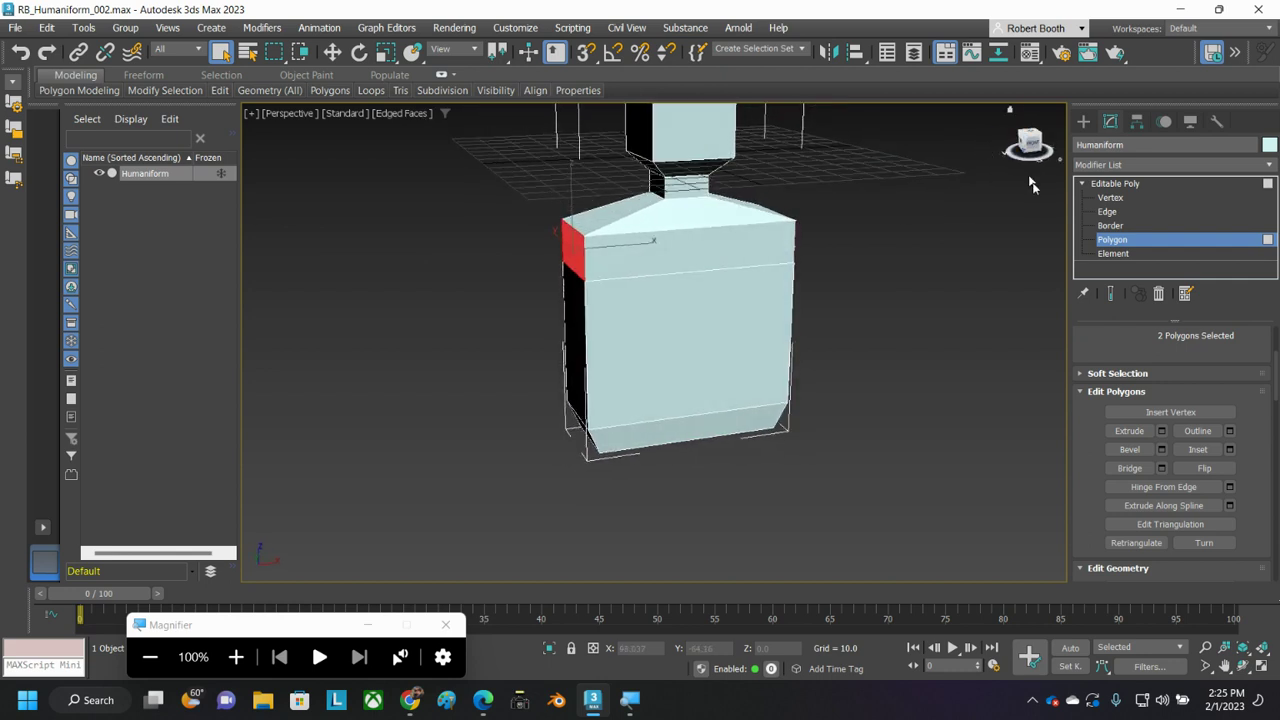
- Extrude both side faces outward into short shoulder extensions
click(1128, 432)
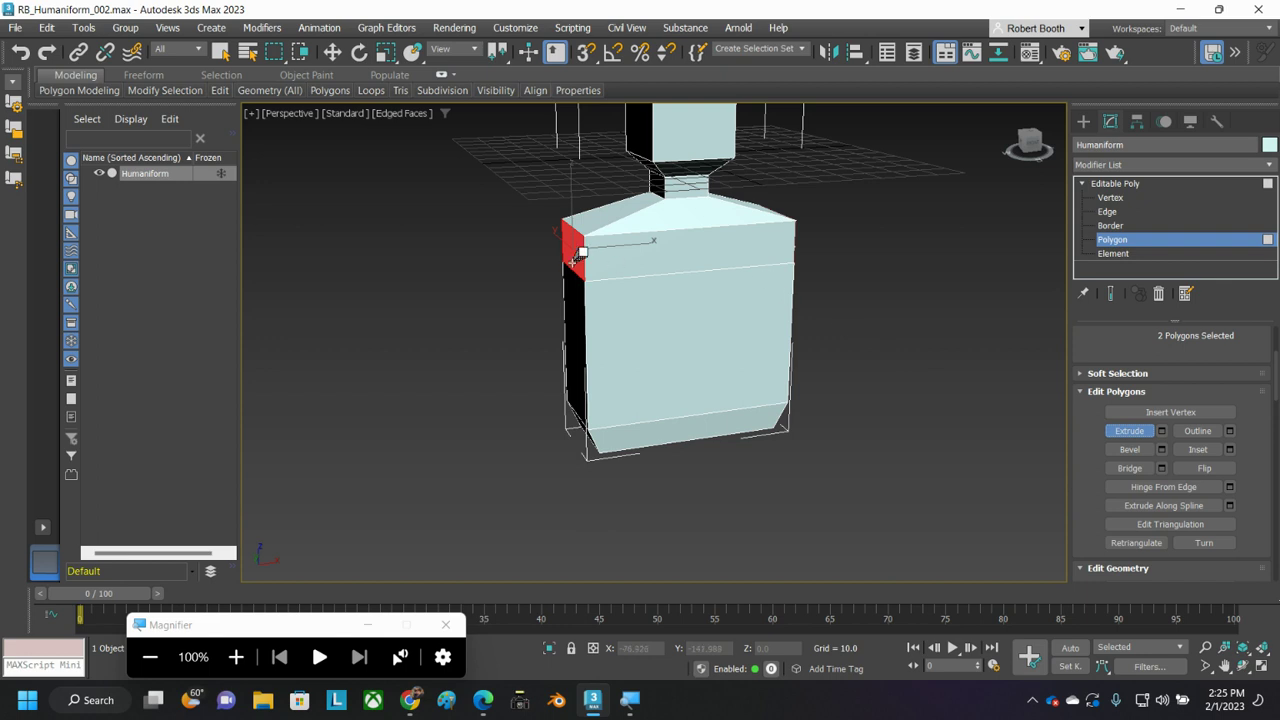
drag(573, 250, 604, 191)
alt+middle_drag(620, 362, 603, 329)
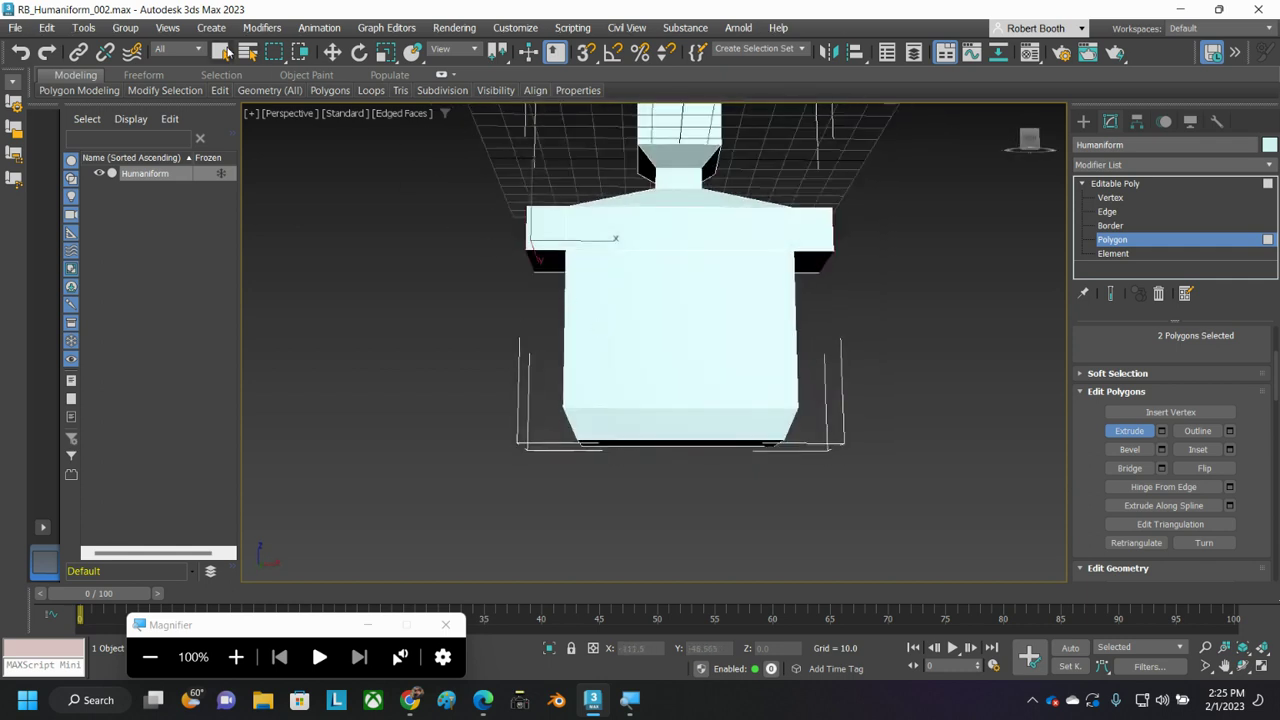
- Select the underside polygons of both shoulder extensions
click(220, 52)
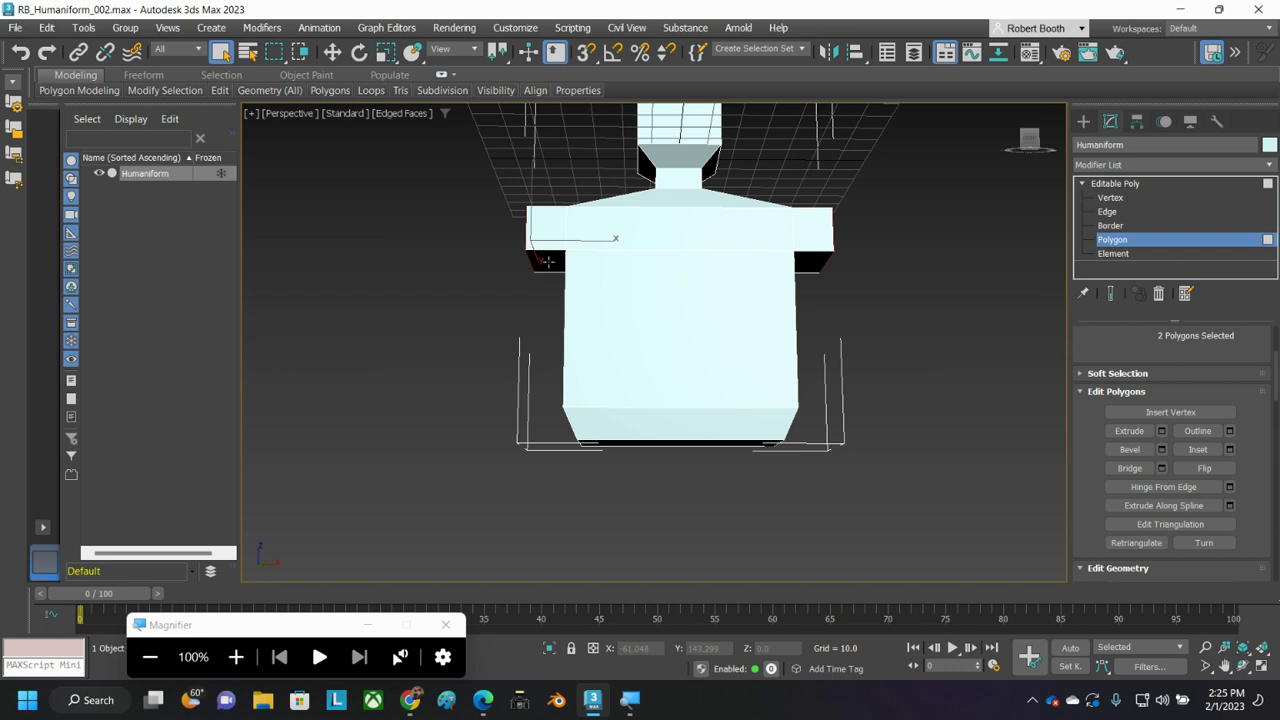
alt+middle_drag(640, 318, 726, 300)
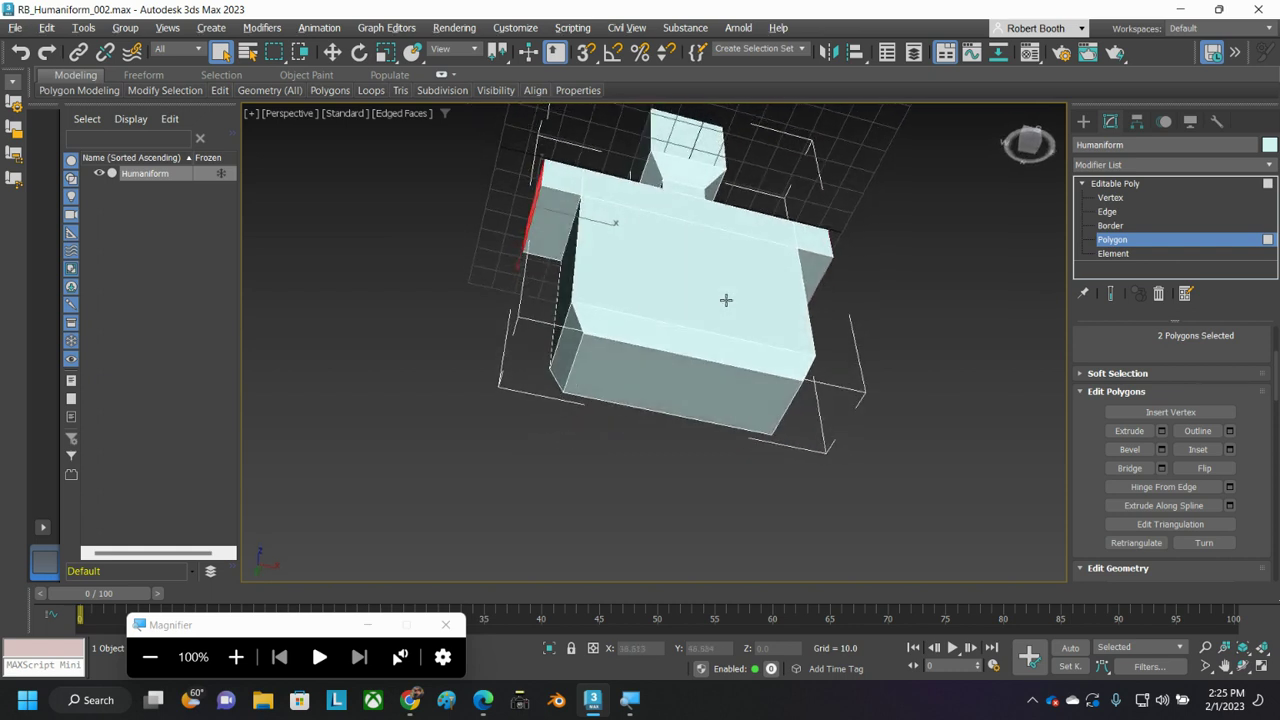
click(555, 214)
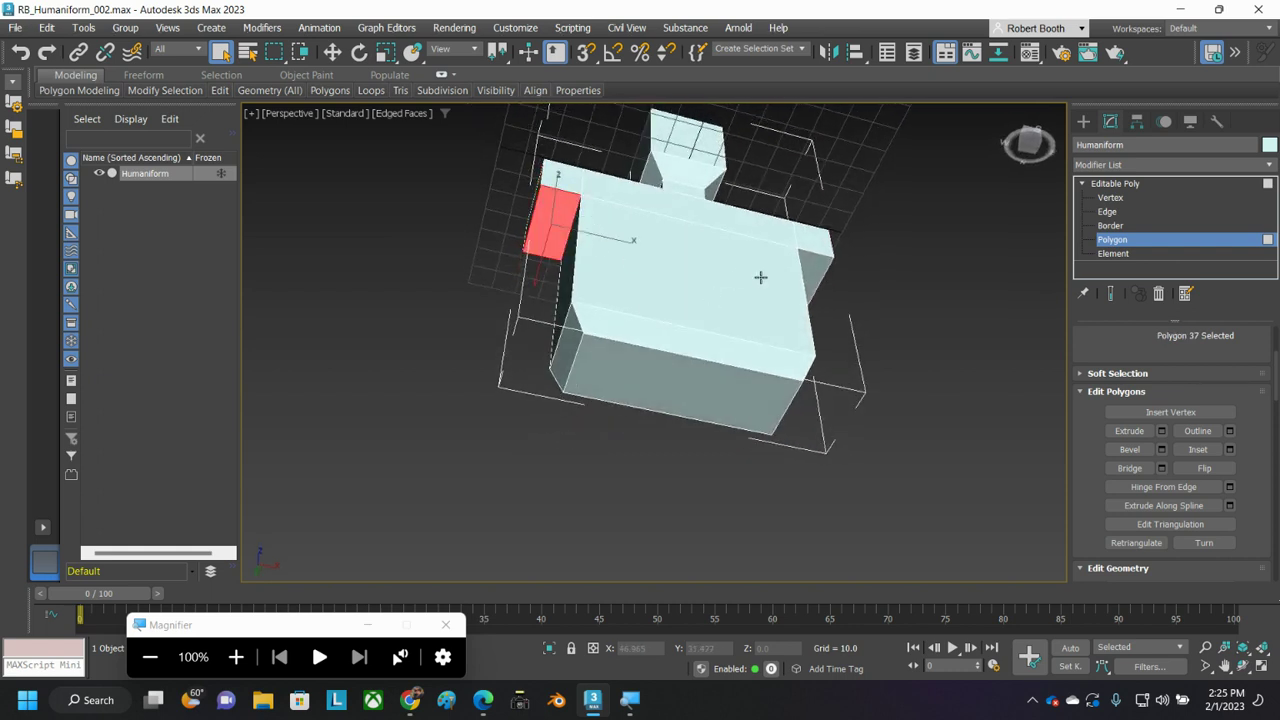
ctrl+click(812, 268)
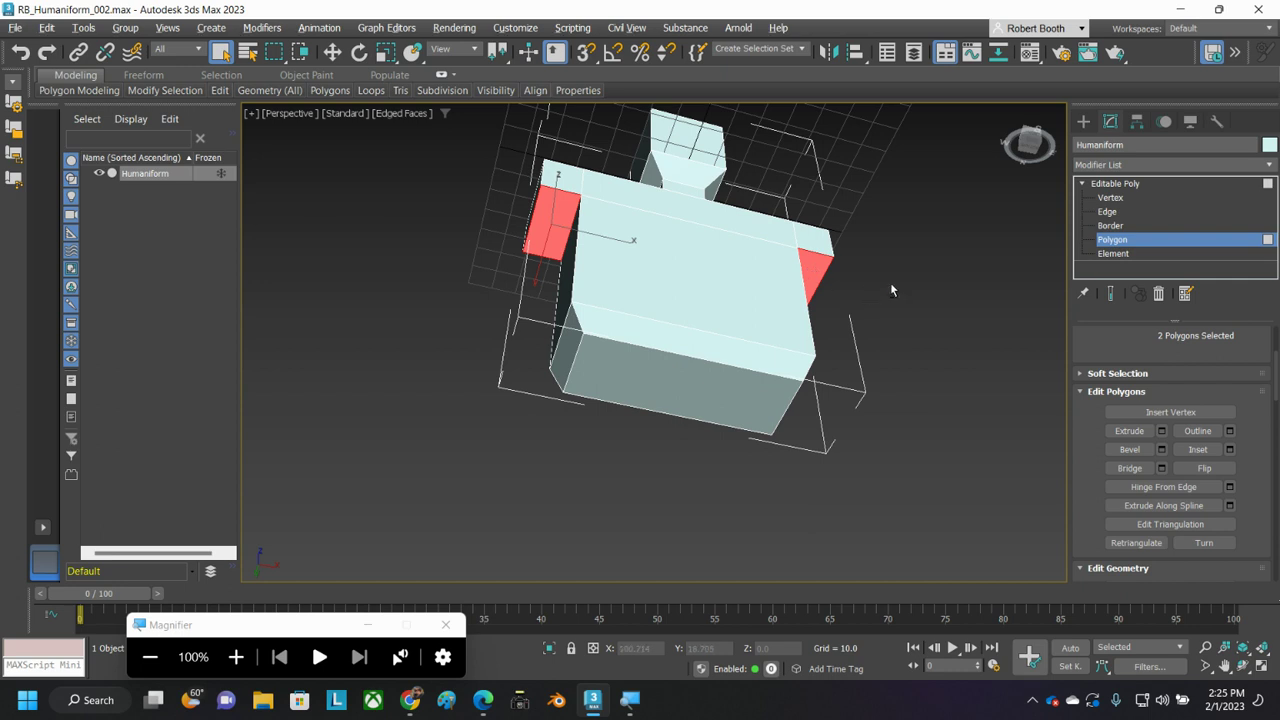
alt+middle_drag(890, 282, 883, 316)
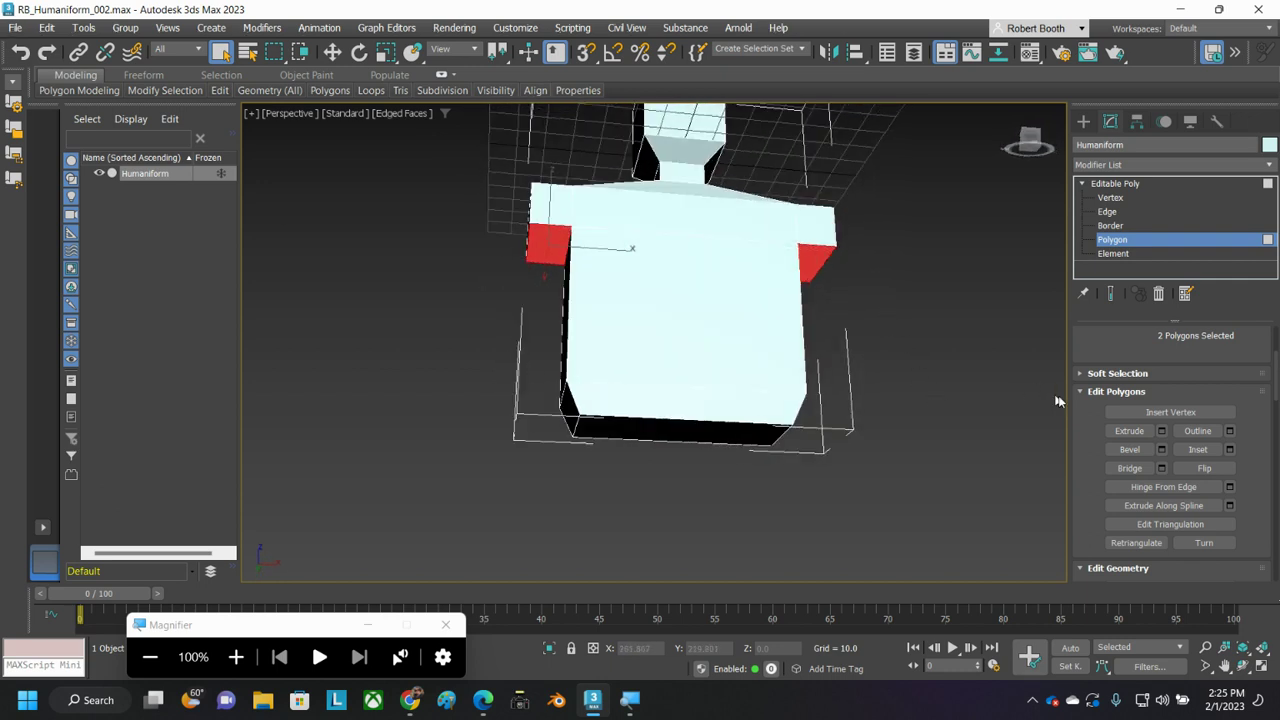
- Extrude the two shoulder underside faces downward into upper-arm blocks
click(1127, 431)
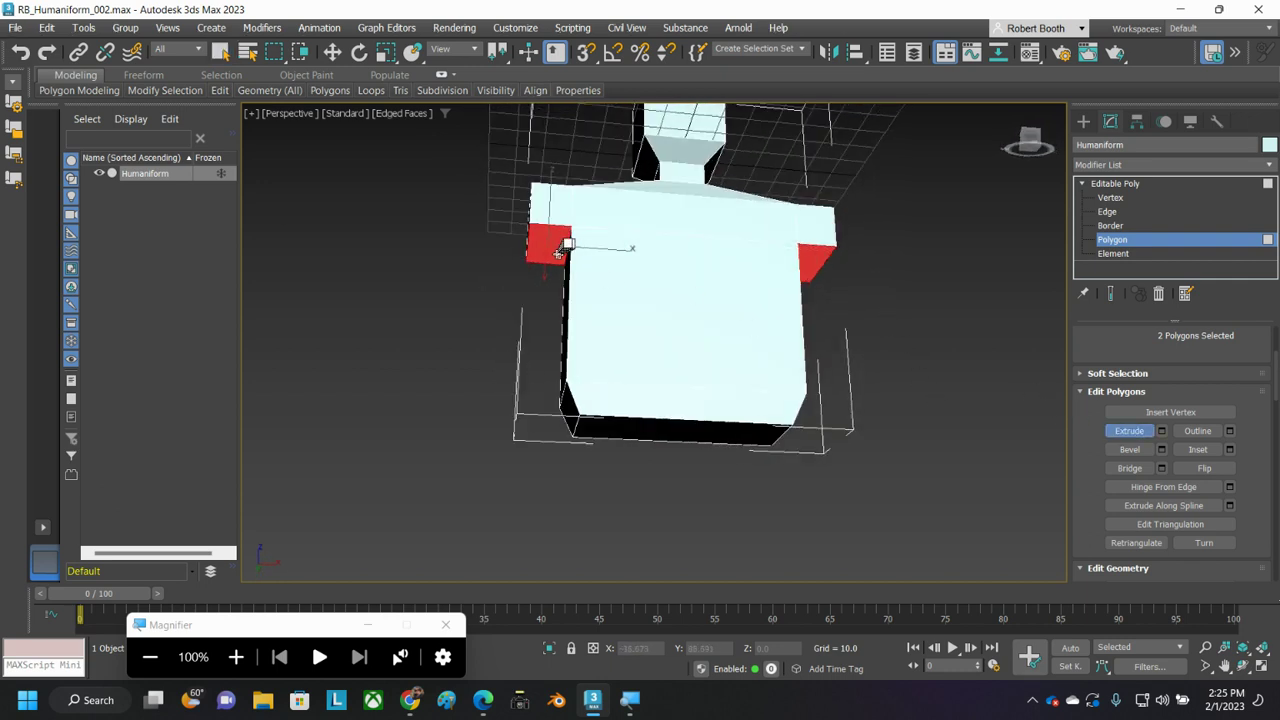
drag(543, 237, 600, 70)
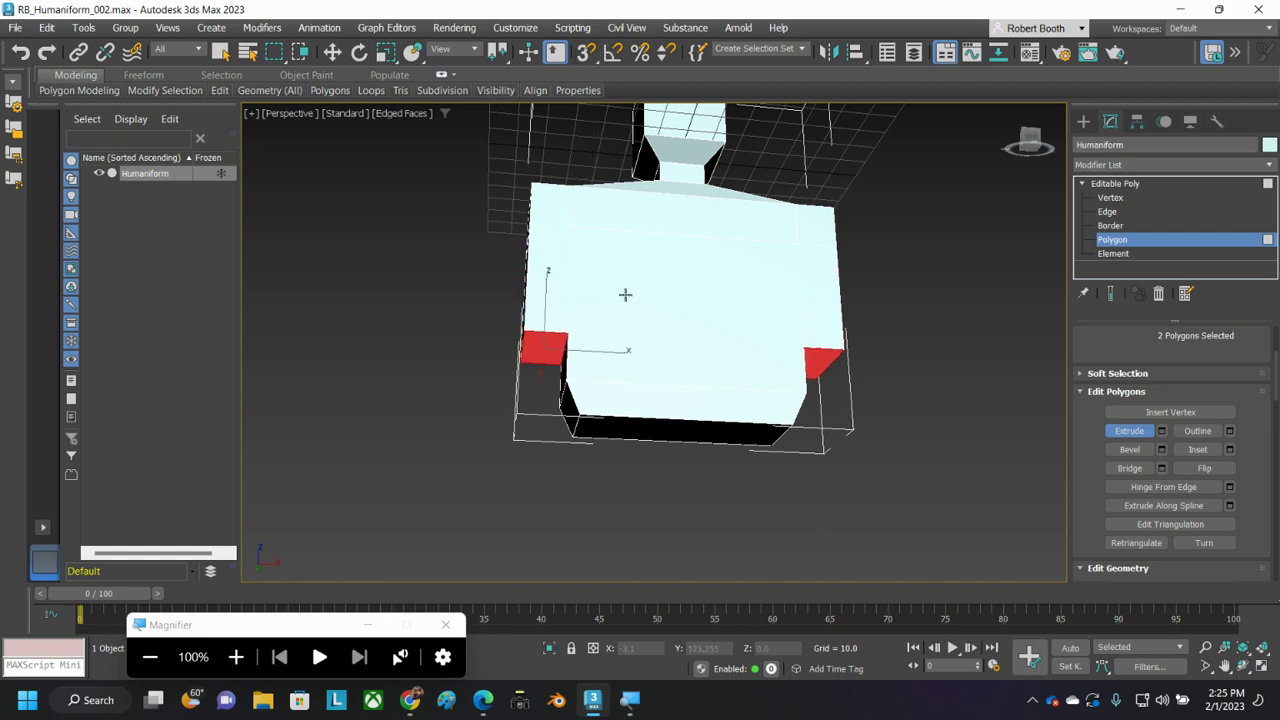
alt+middle_drag(634, 347, 570, 357)
right_click(383, 312)
alt+middle_drag(387, 362, 362, 360)
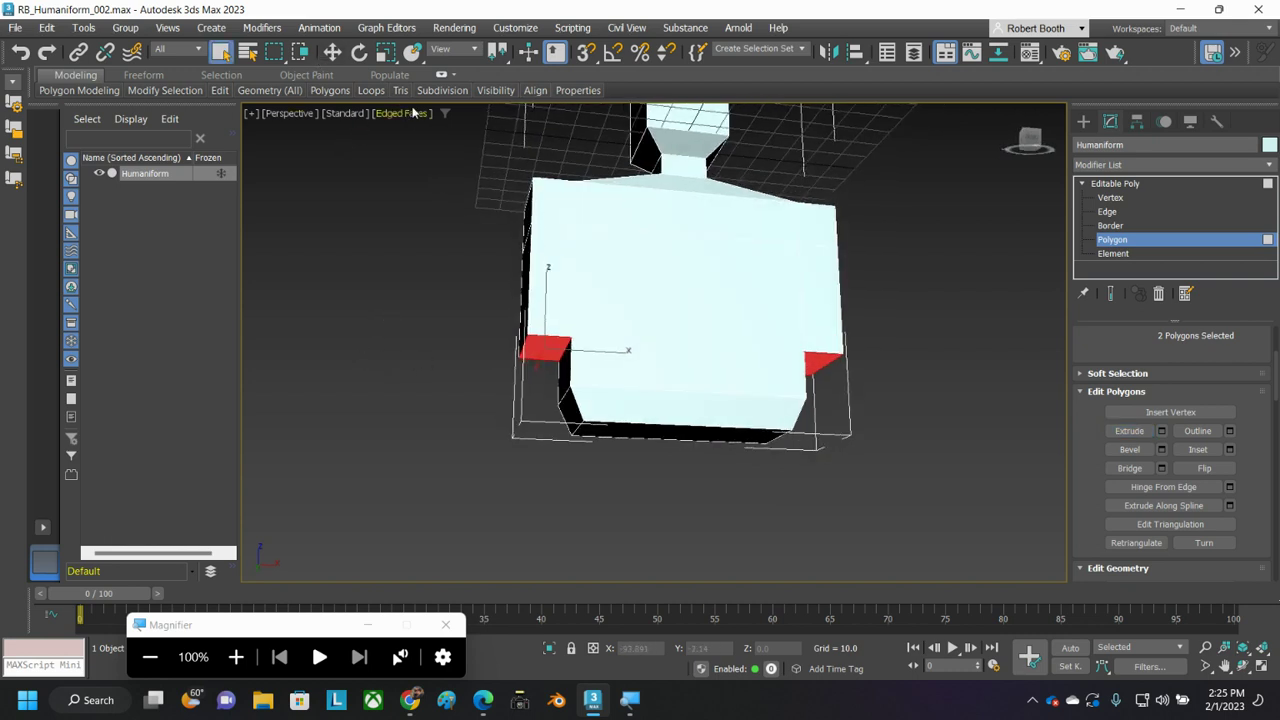
- Move the left and right arm-end faces outward along X
click(537, 346)
key(w)
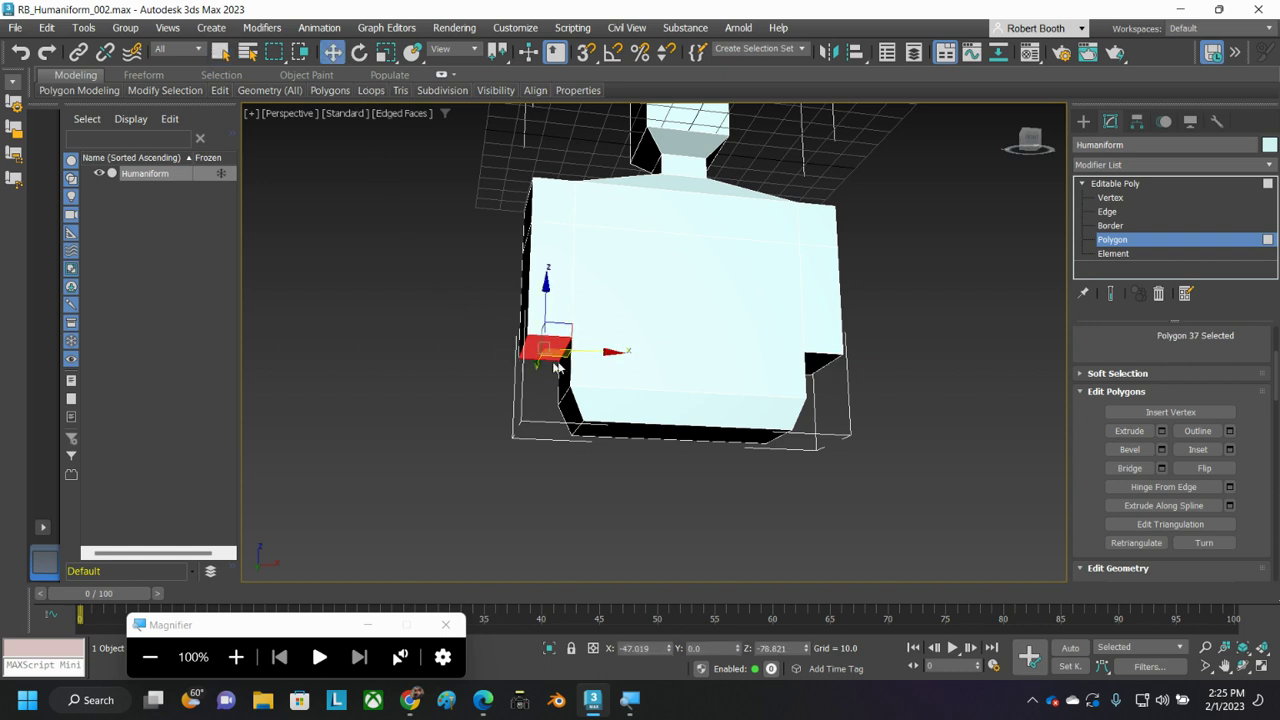
drag(603, 351, 580, 351)
alt+middle_drag(760, 410, 715, 407)
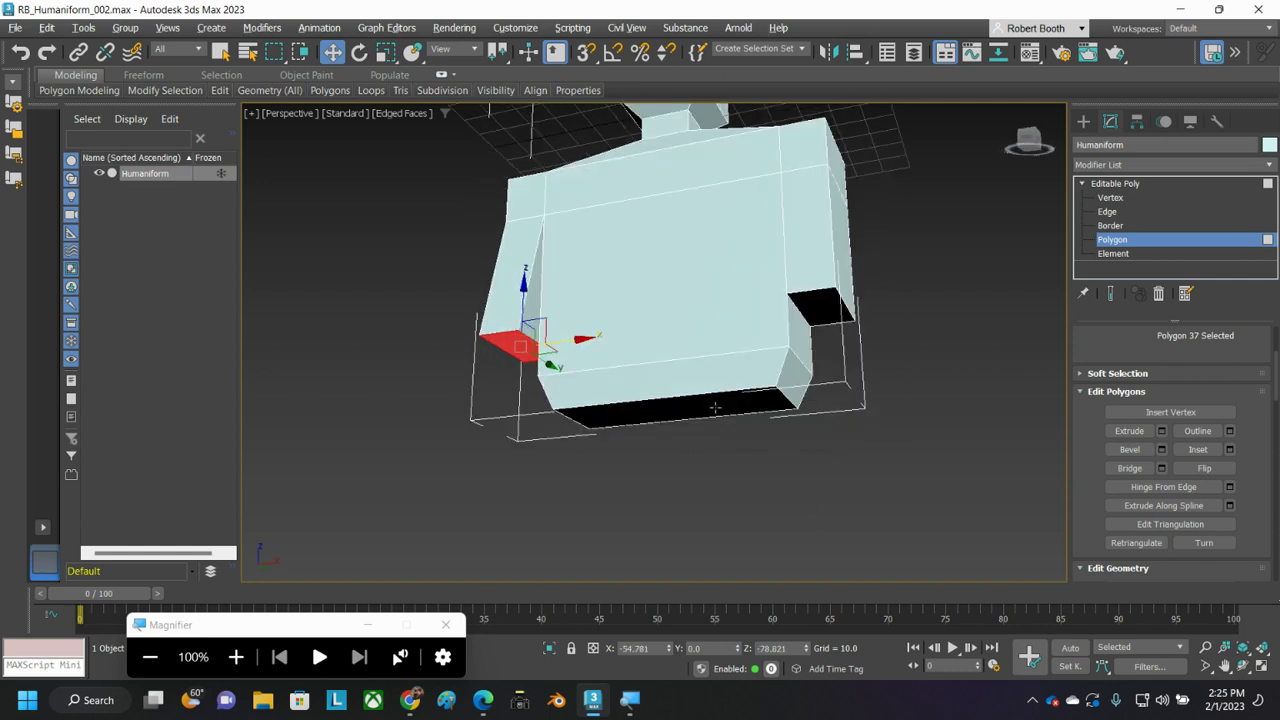
click(820, 306)
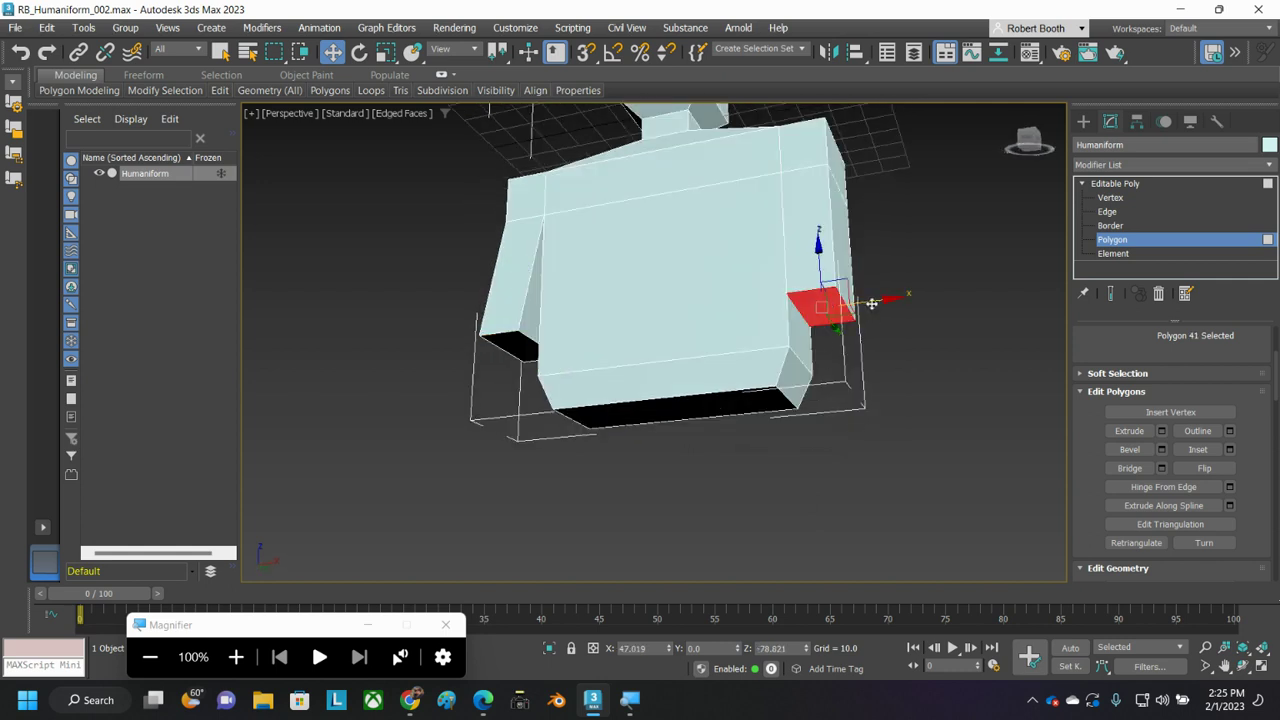
drag(872, 303, 896, 300)
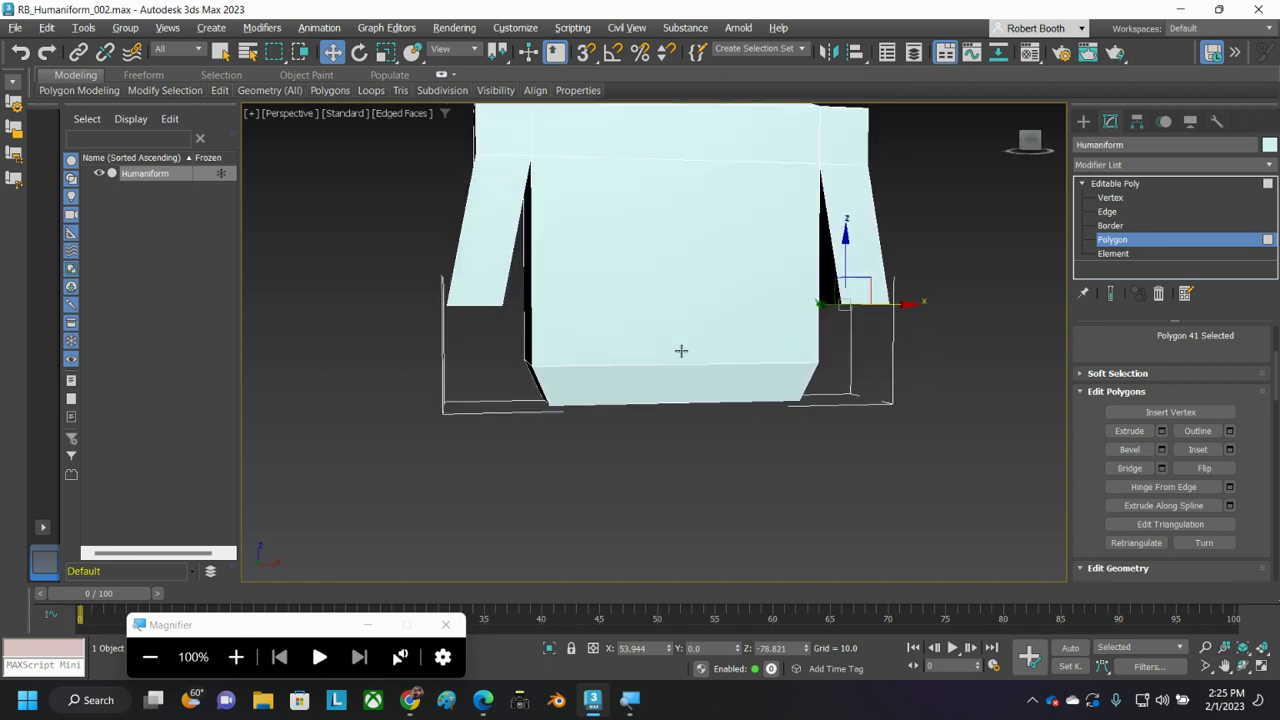
alt+middle_drag(691, 351, 657, 313)
- Extrude both arm-end faces downward so the arms reach below the waist
click(220, 51)
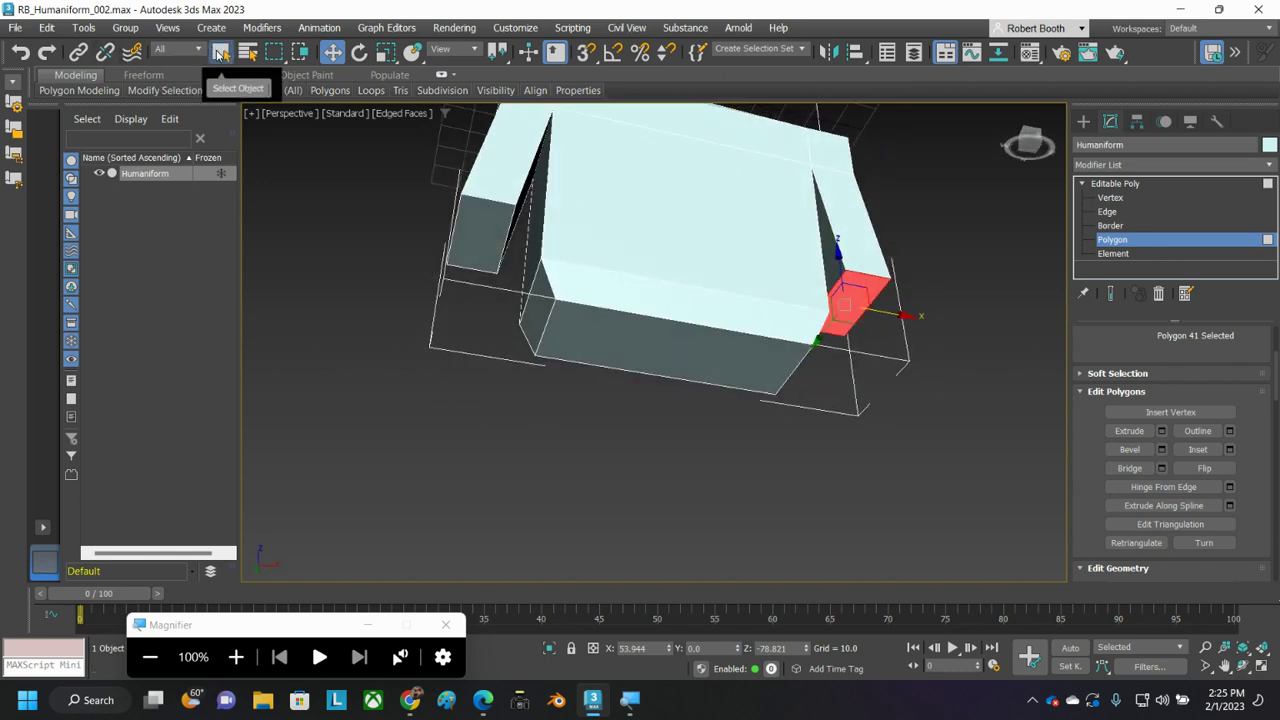
ctrl+click(481, 228)
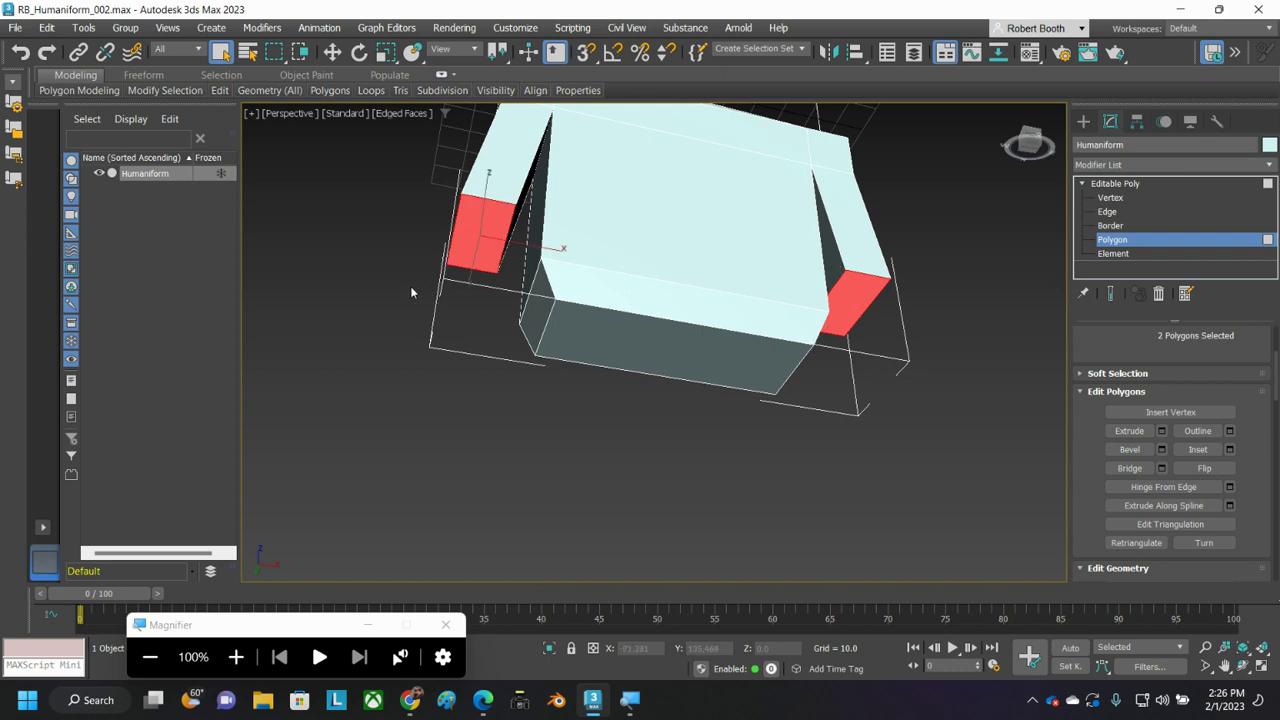
alt+middle_drag(410, 286, 426, 303)
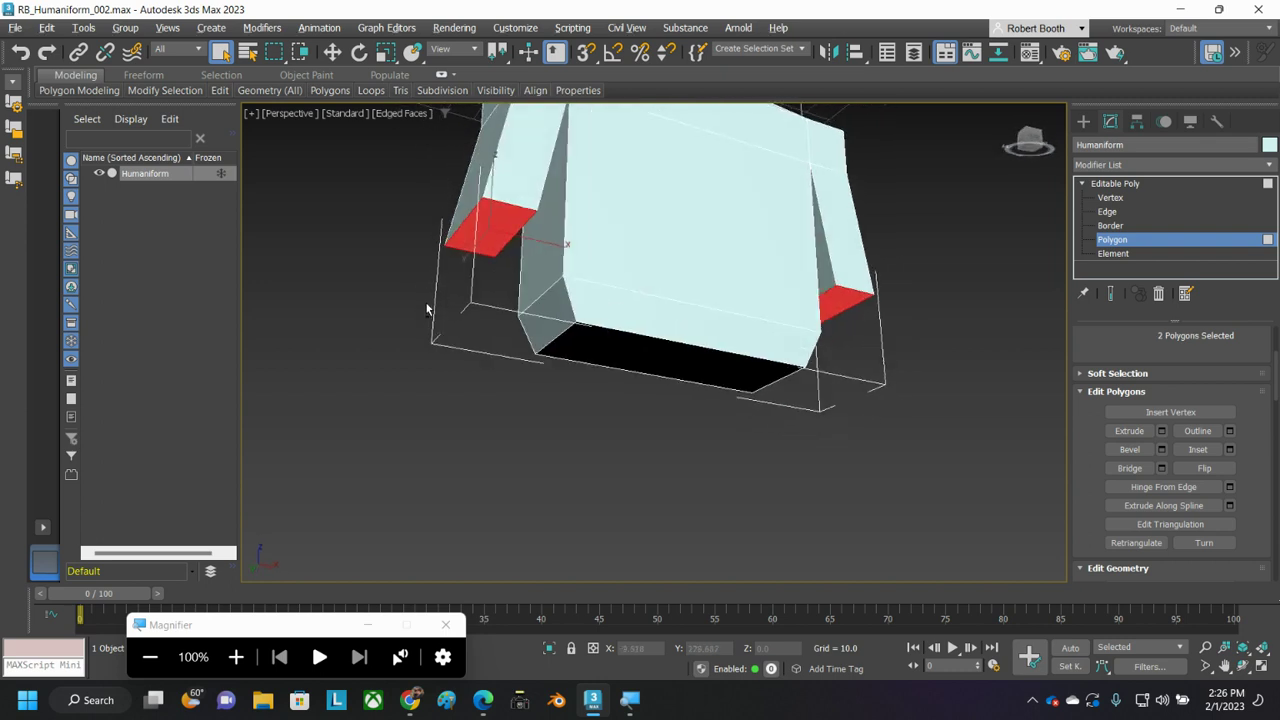
click(1129, 430)
drag(848, 300, 855, 60)
alt+middle_drag(600, 285, 569, 300)
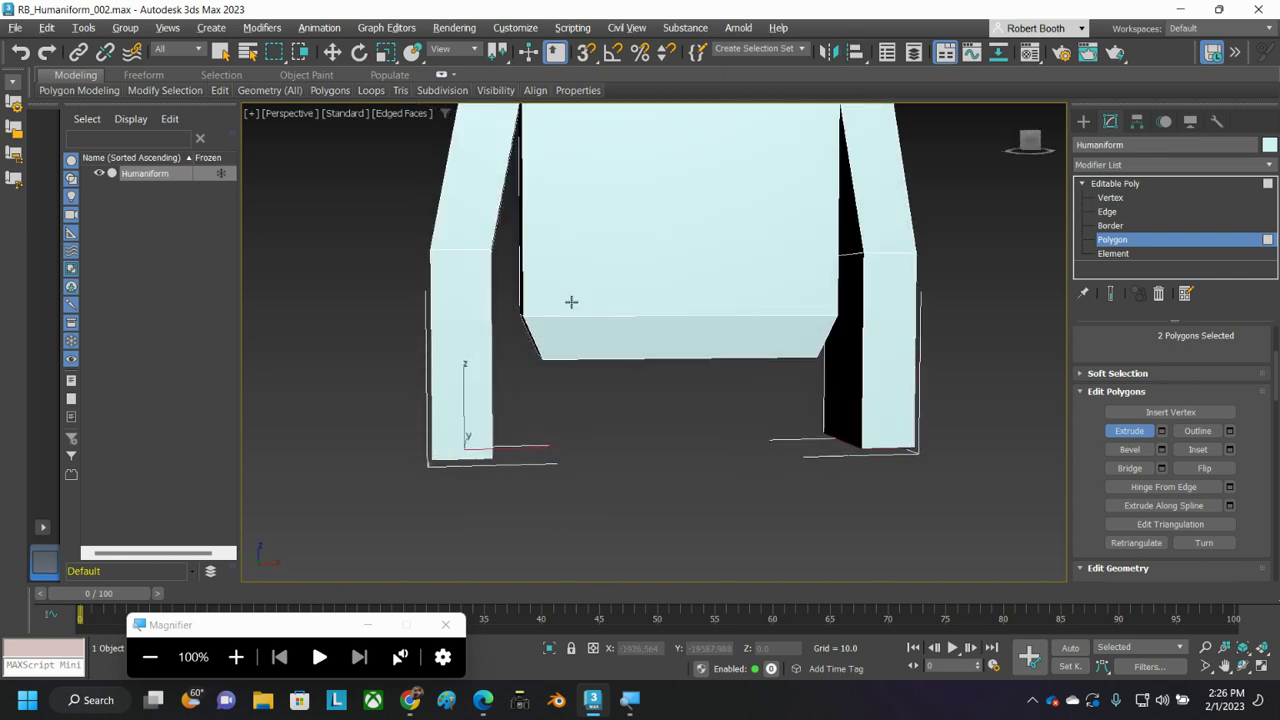
alt+middle_drag(780, 314, 766, 266)
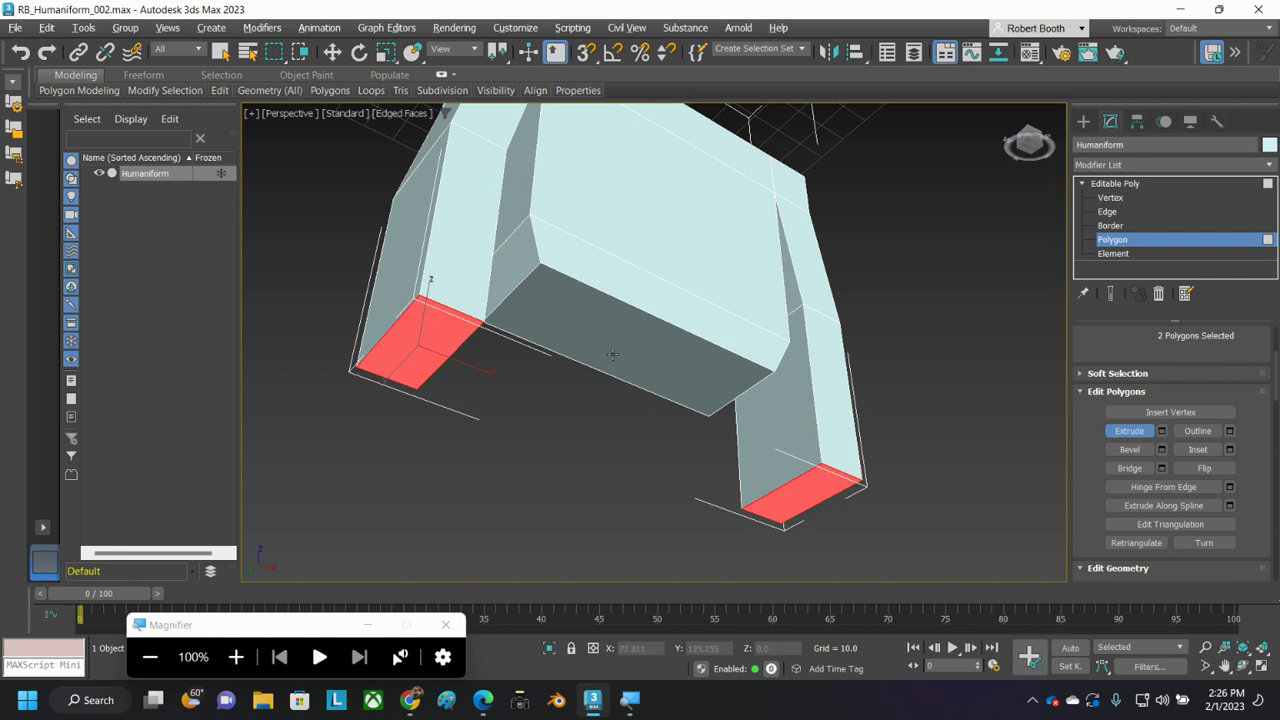
alt+middle_drag(612, 354, 685, 435)
- Hide the grid, enter Vertex level, and place a slice plane at chest height
key(g)
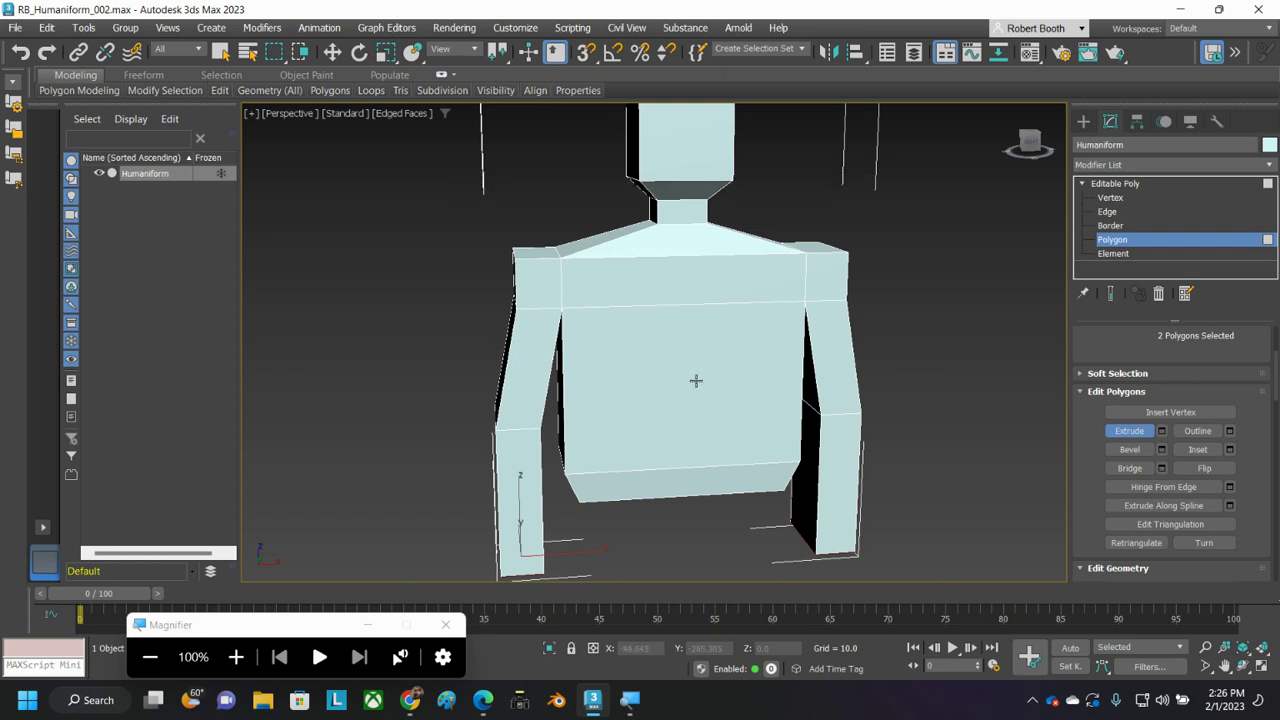
scroll(695, 380, down, 3)
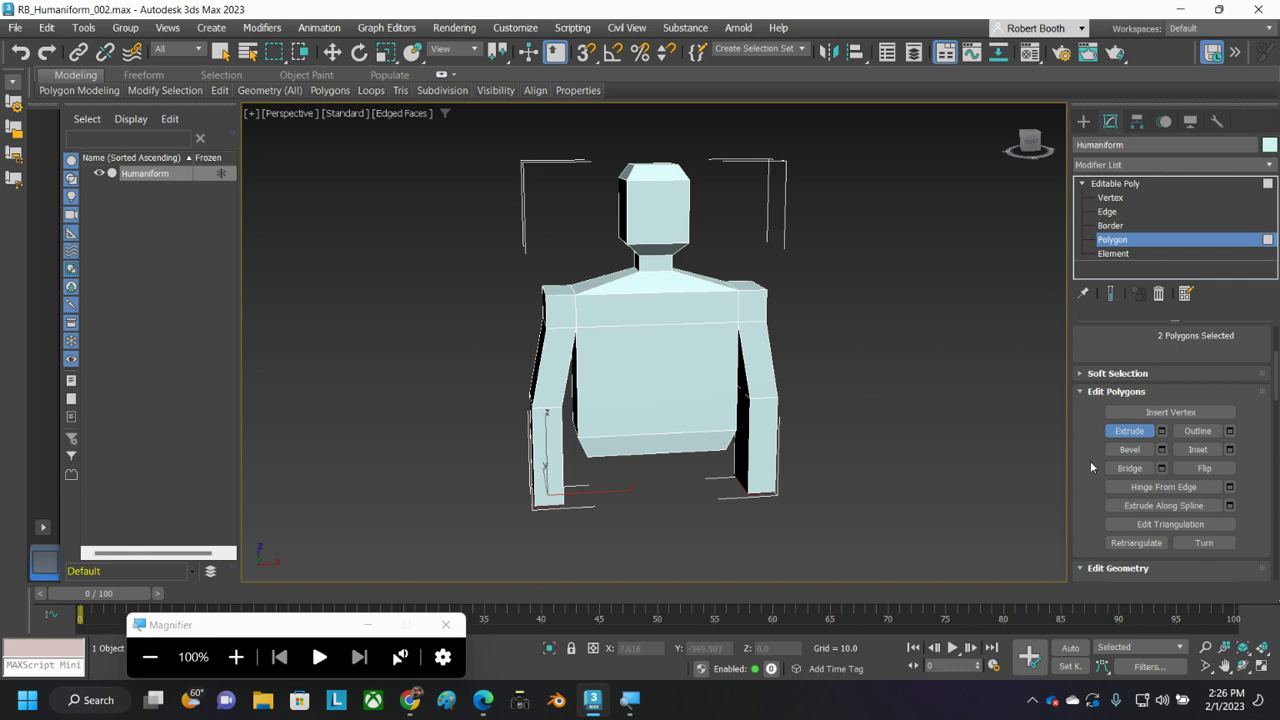
scroll(1095, 470, down, 5)
scroll(1095, 345, down, 1)
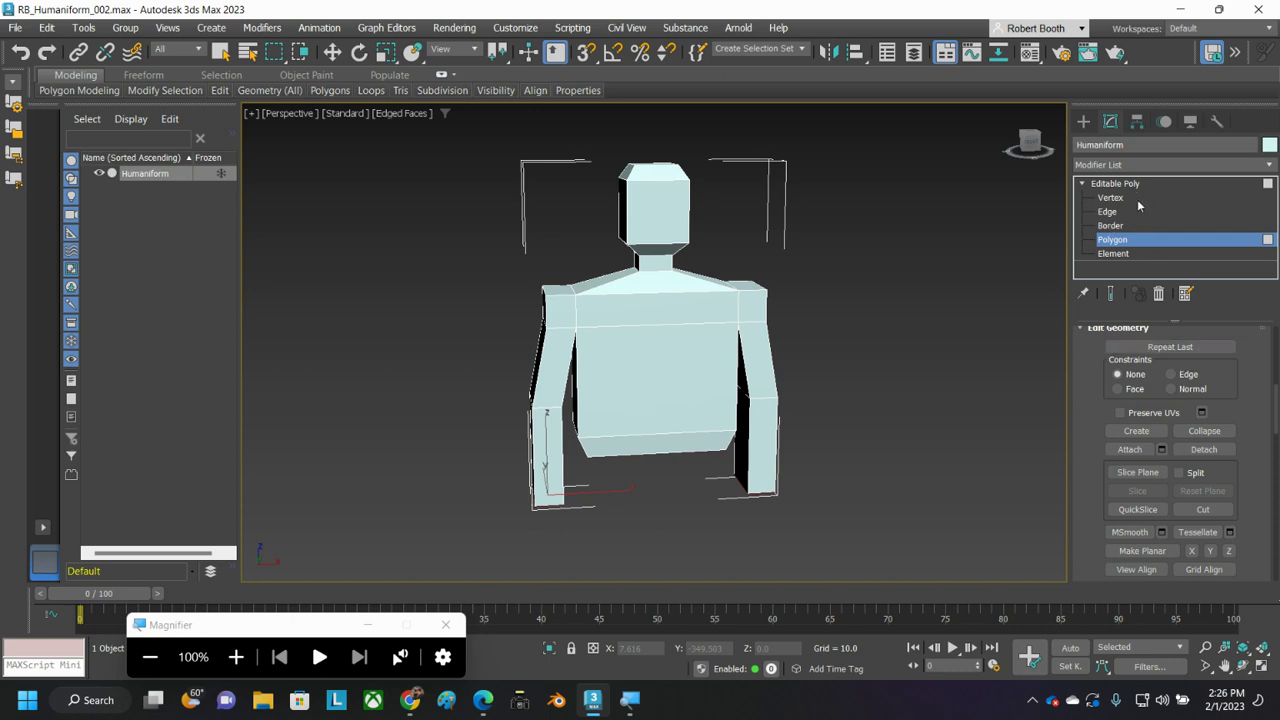
click(1137, 199)
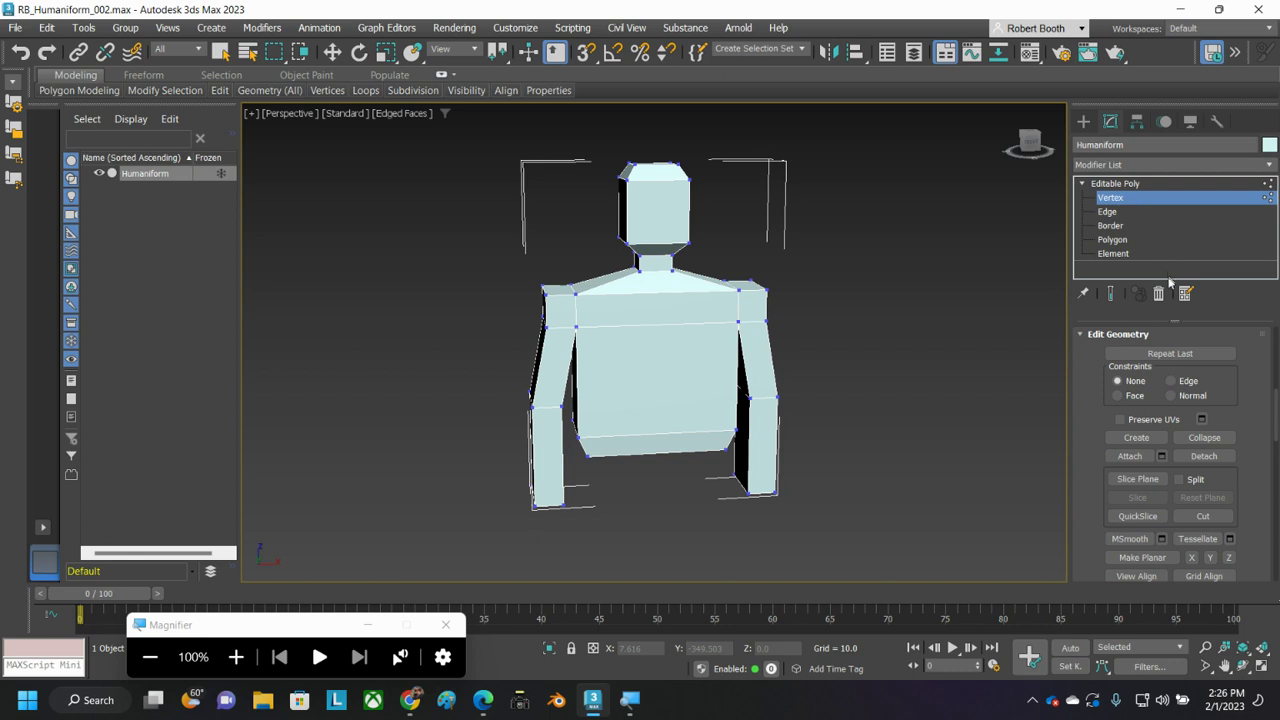
scroll(1146, 452, down, 1)
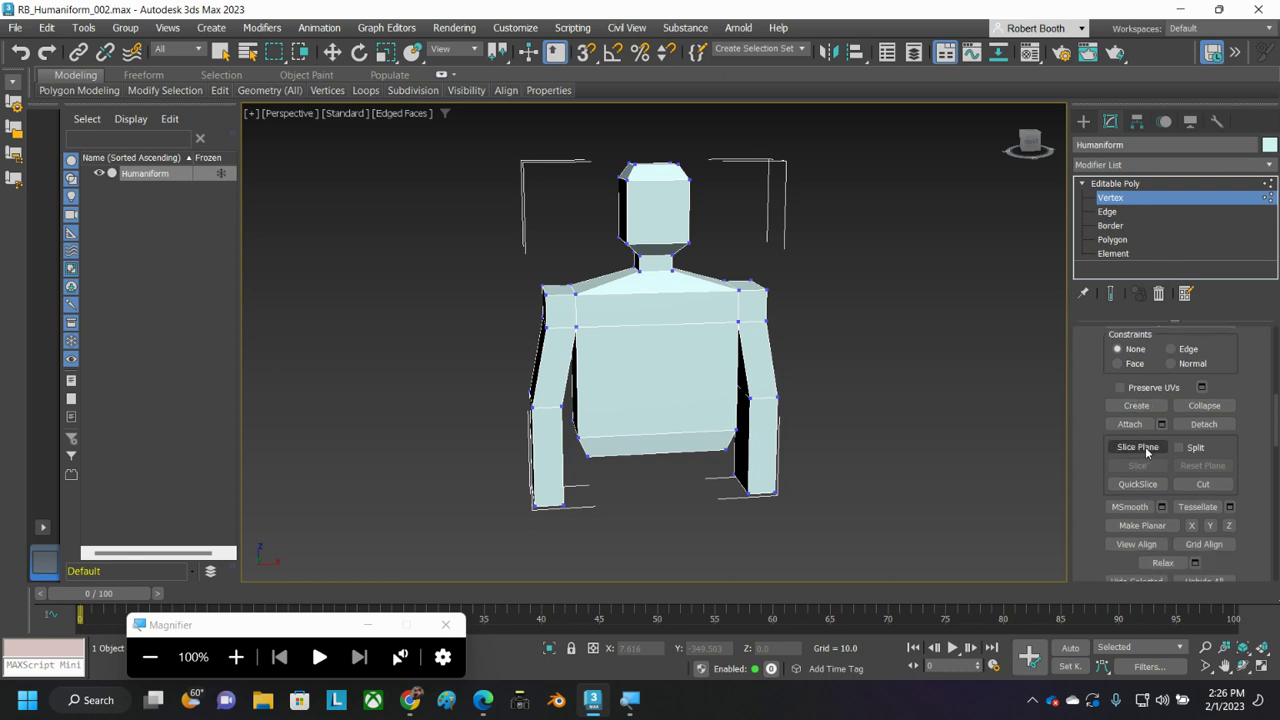
click(1138, 447)
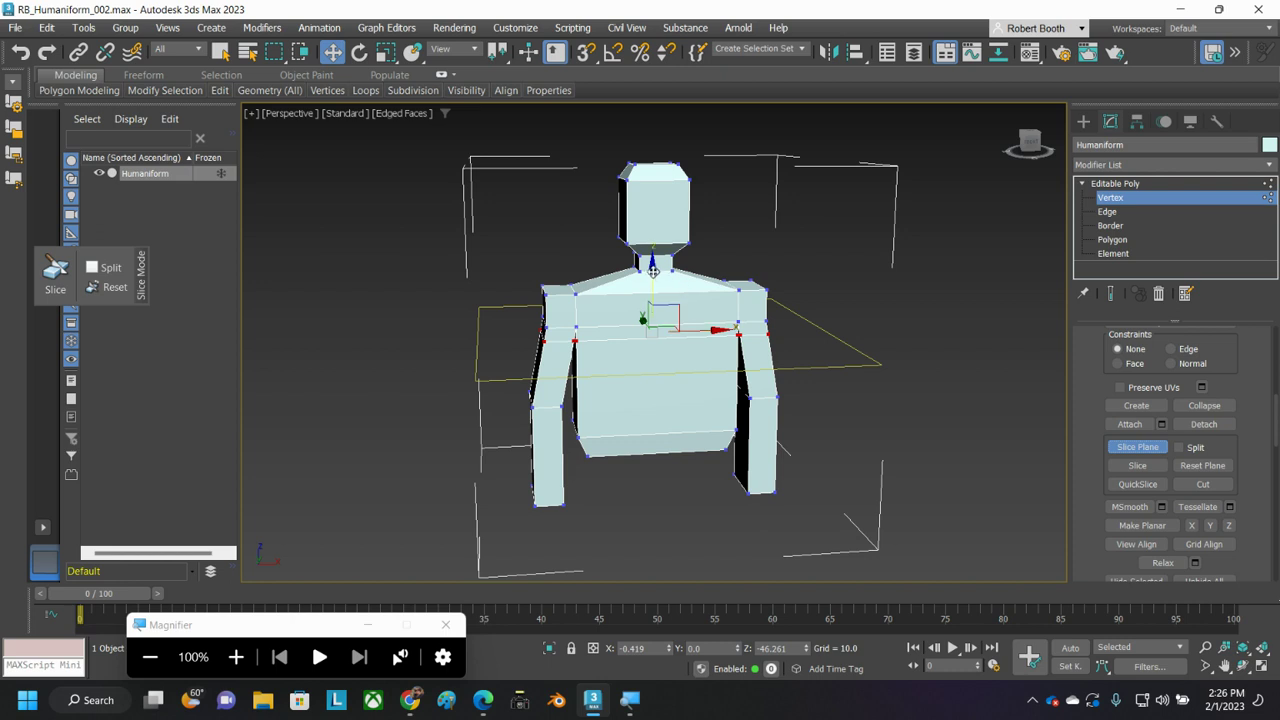
drag(645, 275, 660, 300)
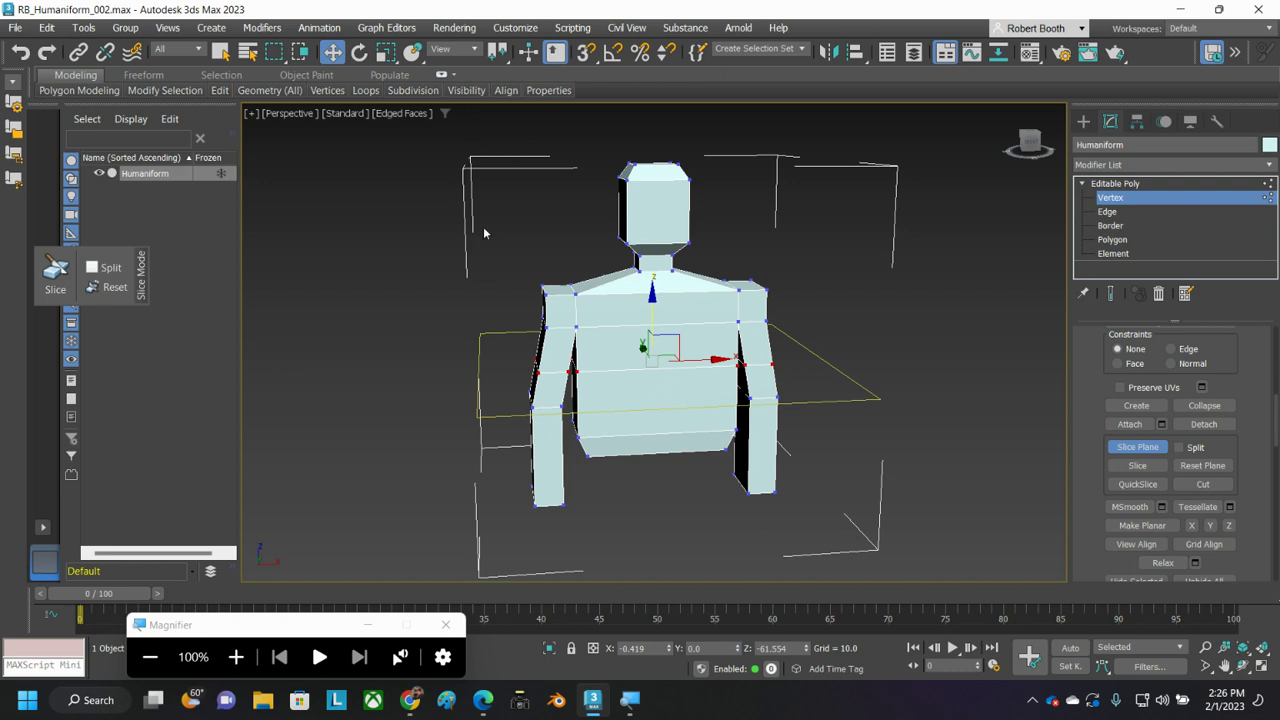
- Set the slice plane's Y rotation to 0 and slice the mesh vertically
key(e)
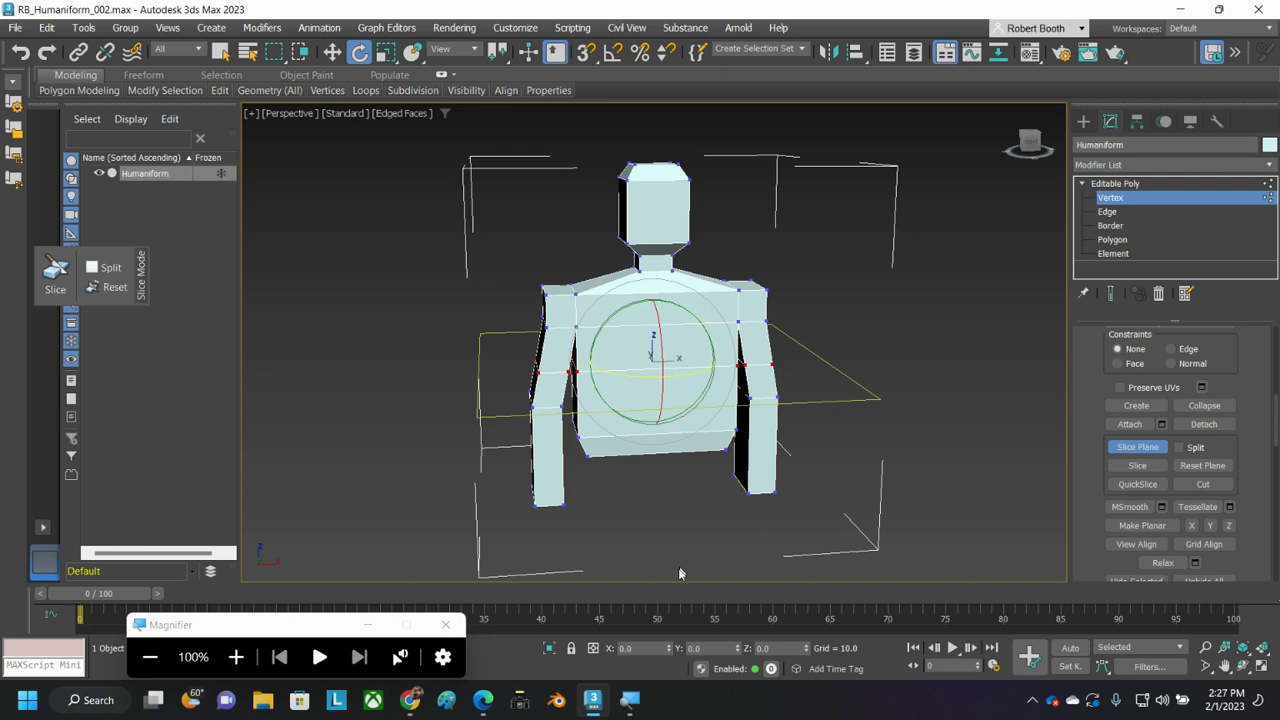
click(690, 648)
double_click(718, 647)
text(0)
key(Return)
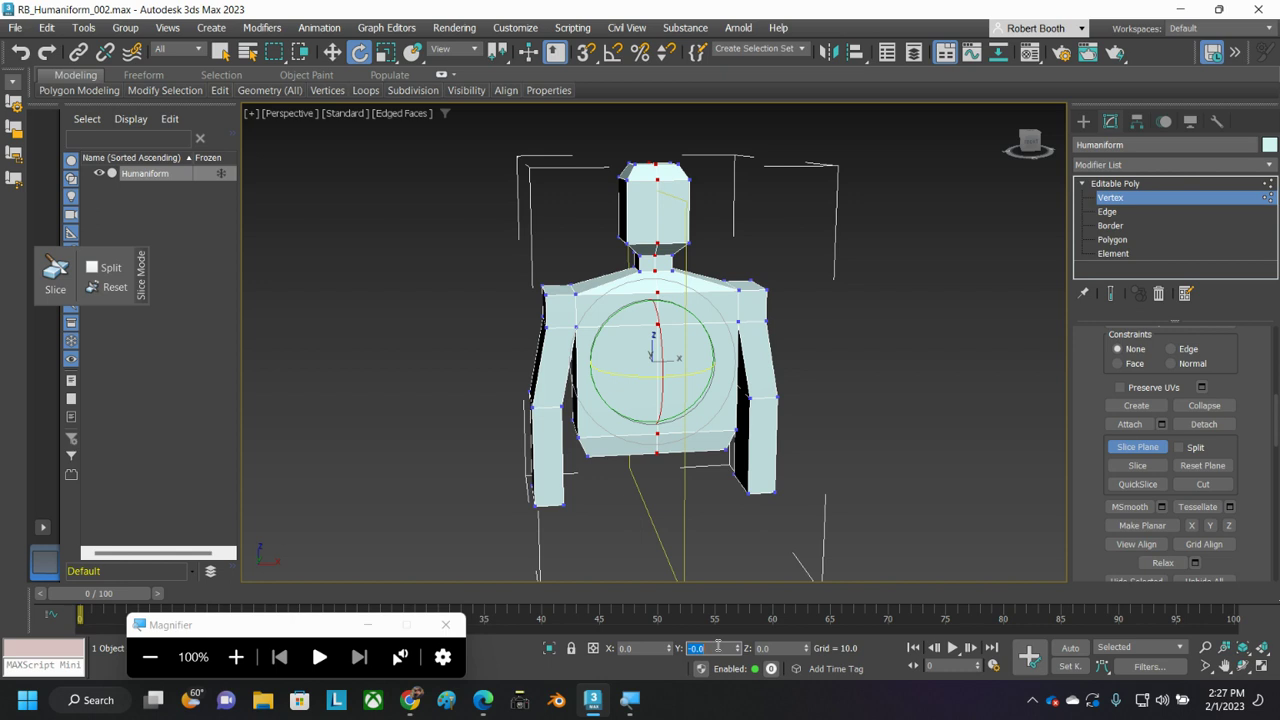
click(1138, 467)
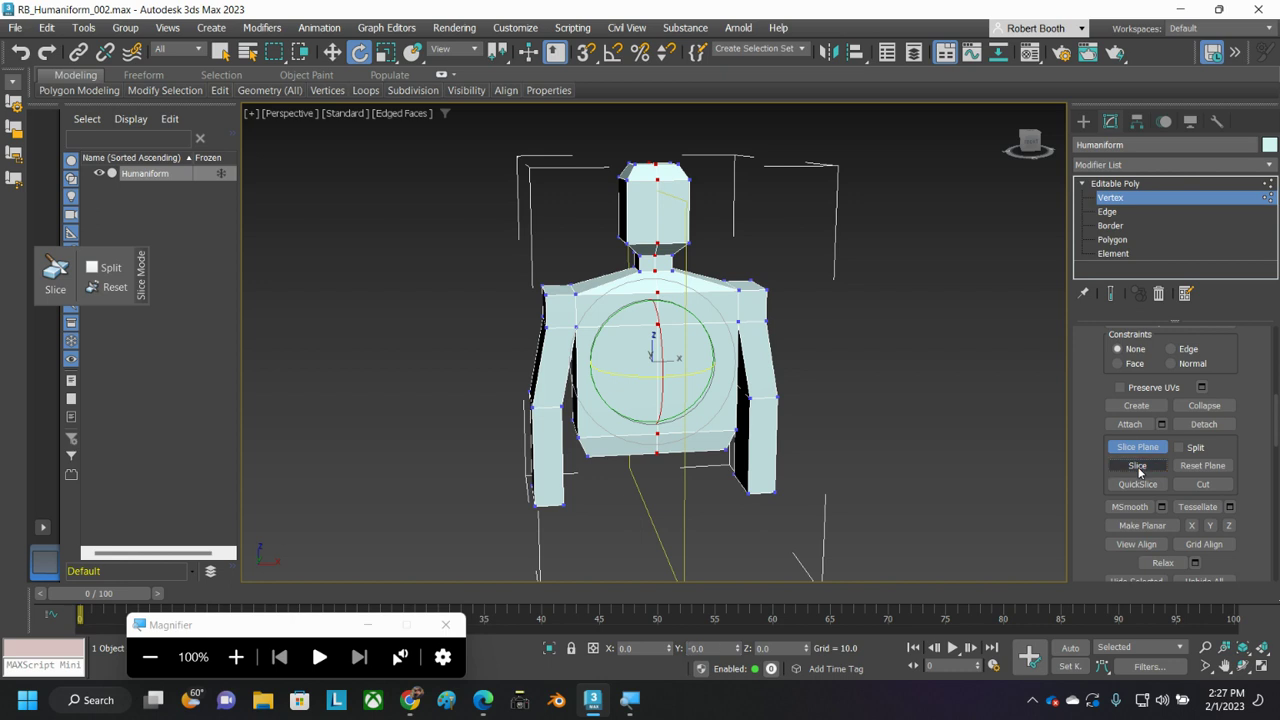
- Turn off Slice Plane and select both bottom torso polygons at Polygon level
click(1134, 449)
click(1134, 449)
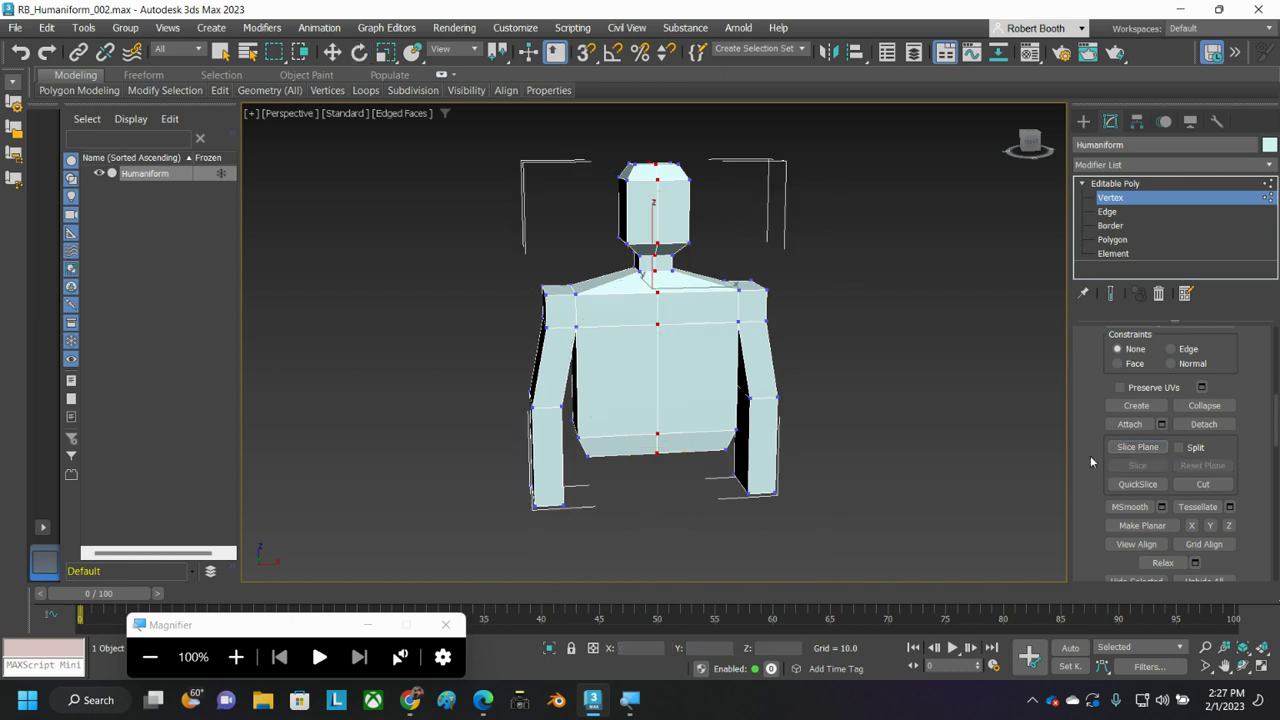
alt+middle_drag(929, 384, 923, 296)
click(1116, 240)
click(686, 398)
ctrl+click(610, 395)
mouse_move(597, 508)
alt+middle_down()
mouse_move(606, 491)
mouse_move(585, 510)
alt+middle_up()
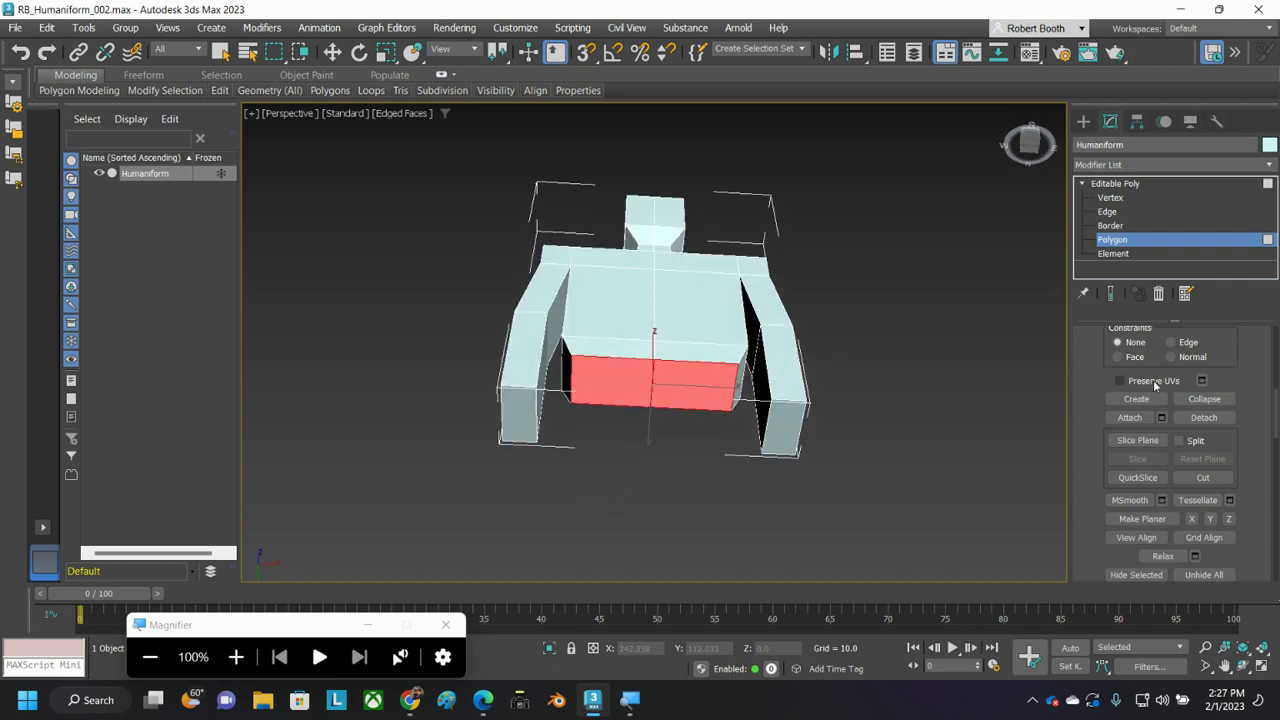
drag(1088, 362, 1093, 443)
scroll(1093, 448, up, 4)
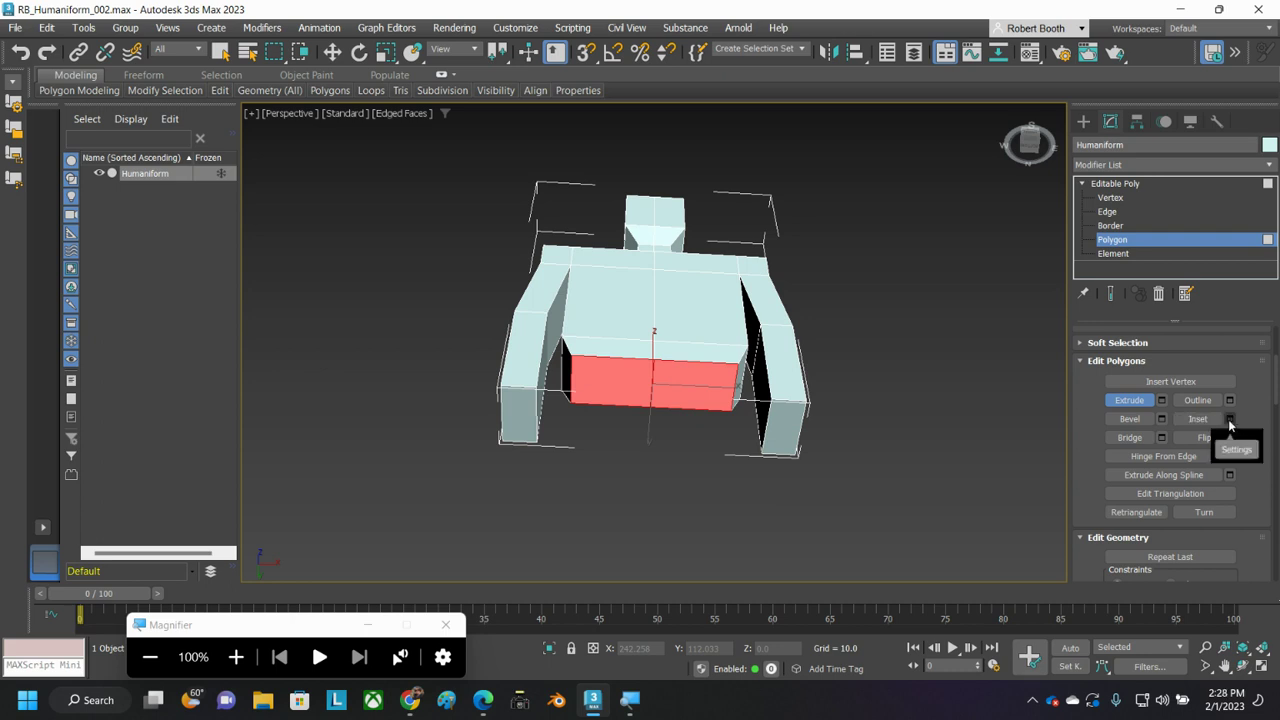
- Inset the two bottom polygons by 4.351 using By Polygon
click(1230, 420)
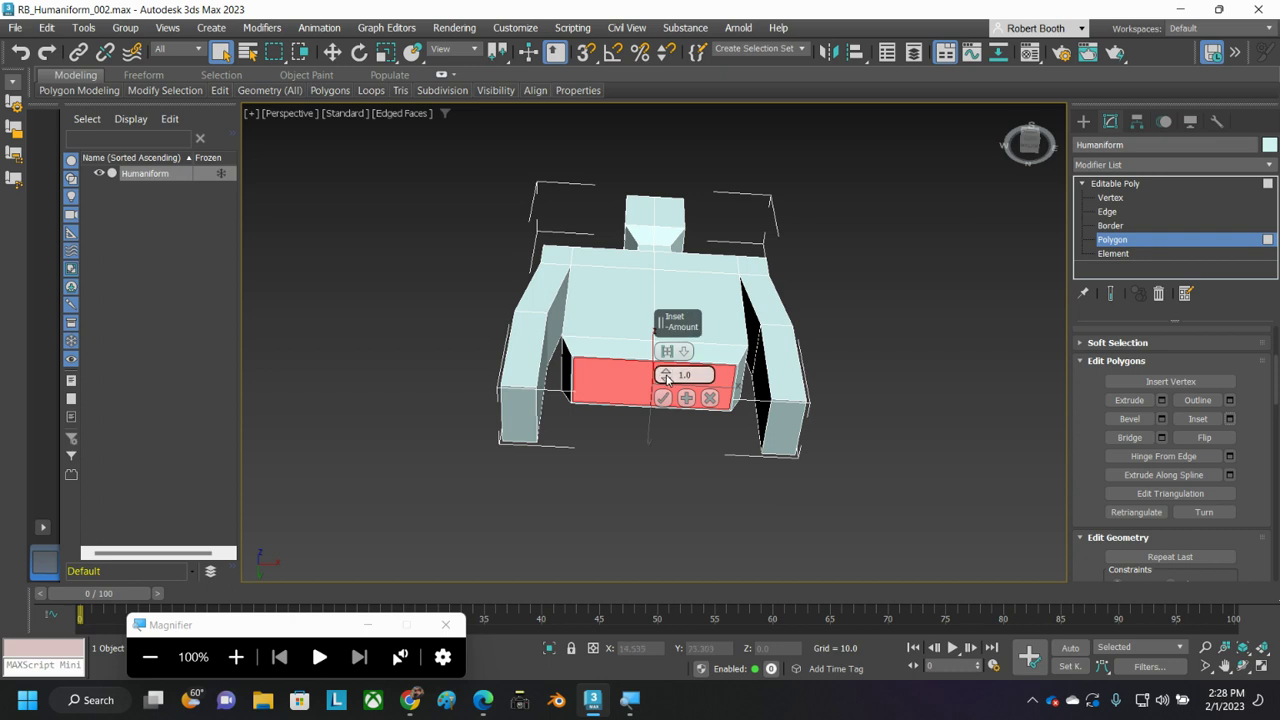
drag(665, 378, 667, 367)
alt+middle_drag(680, 362, 483, 359)
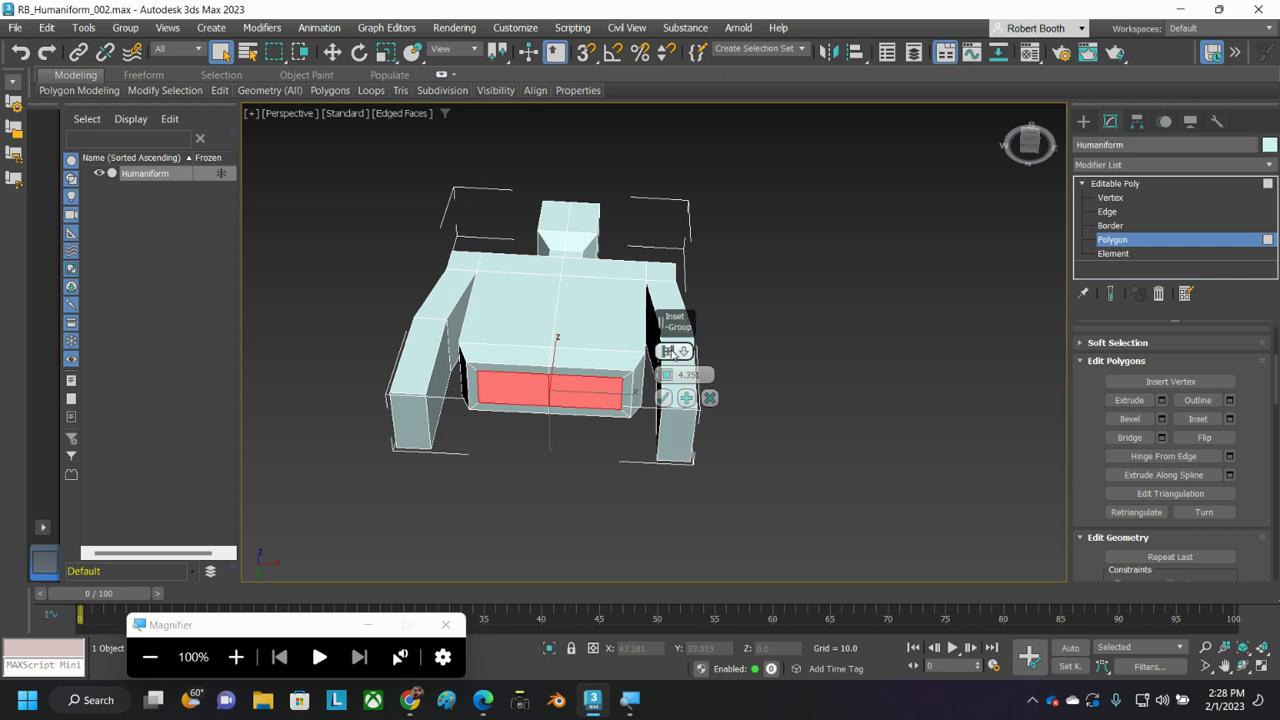
click(671, 353)
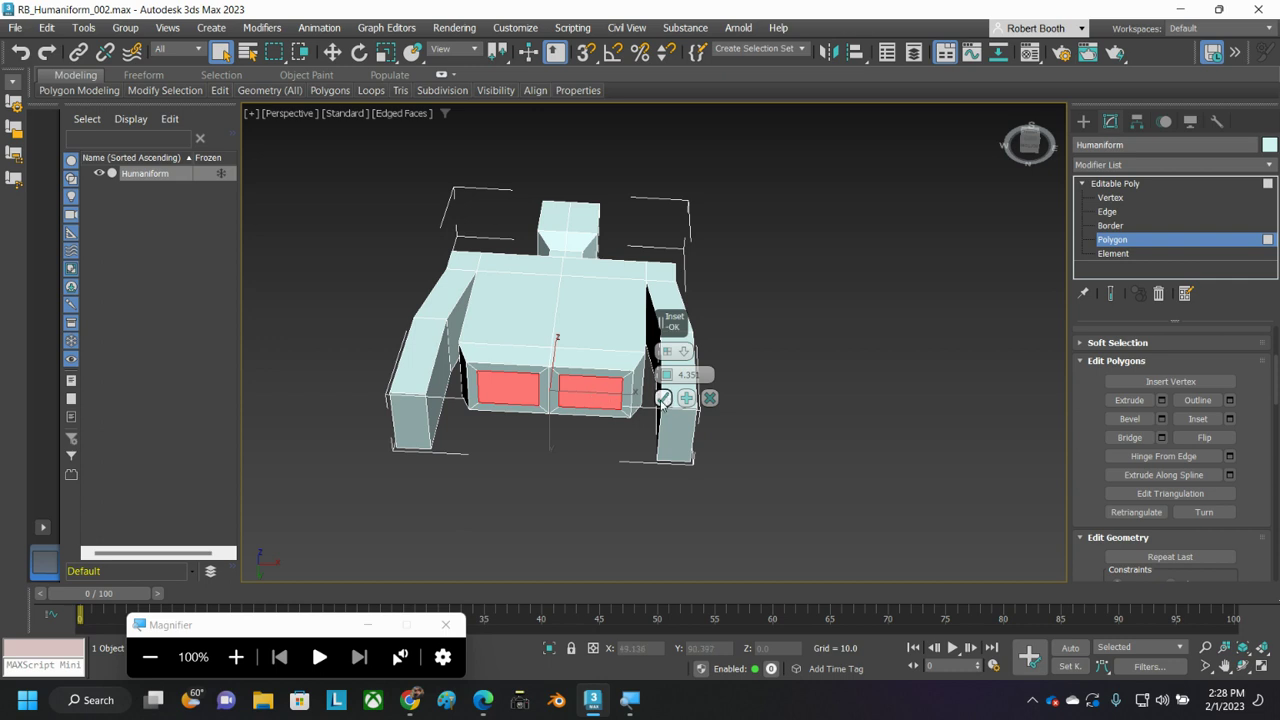
click(663, 398)
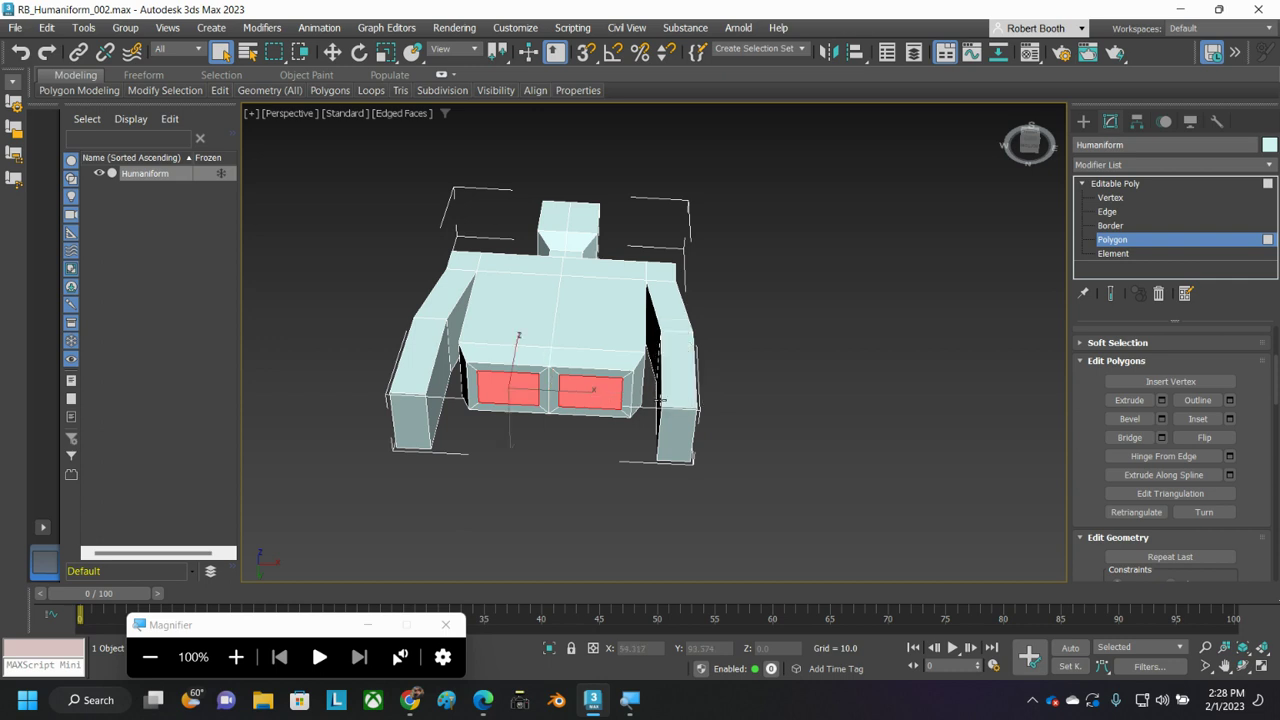
- Move the two inset hip polygons down about 4 units along Z
alt+middle_drag(530, 385, 478, 410)
key(t)
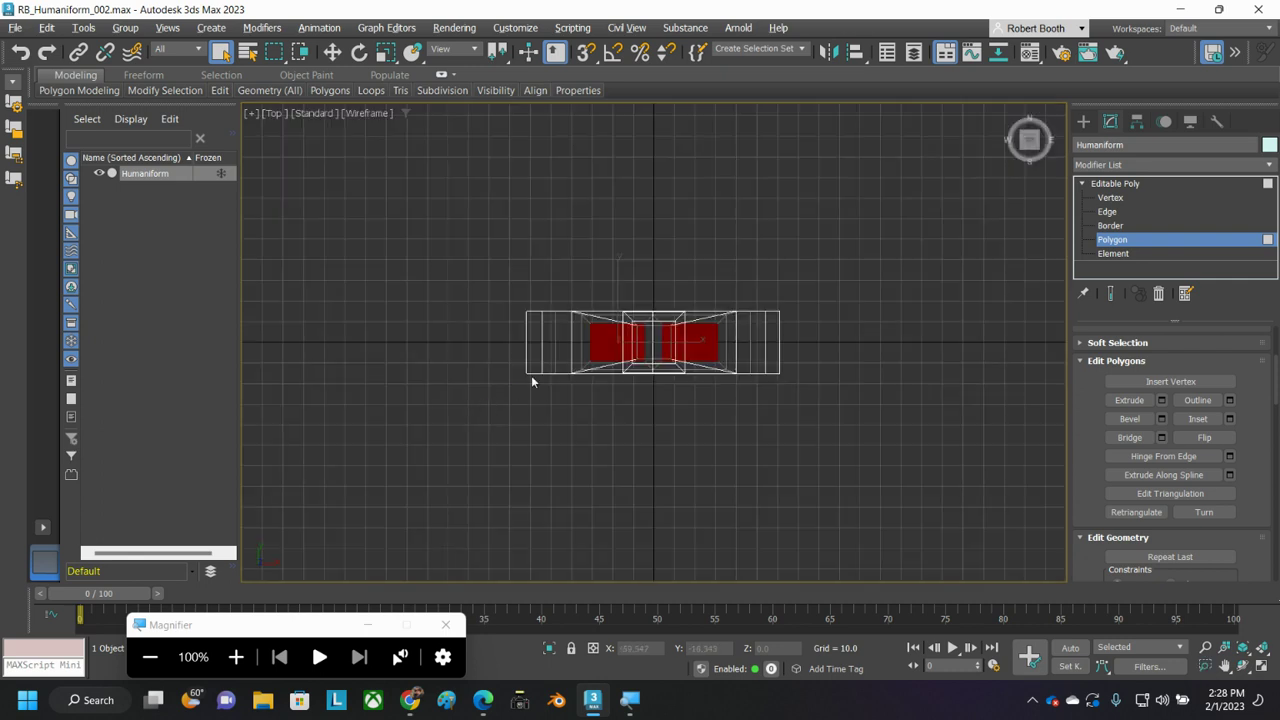
key(p)
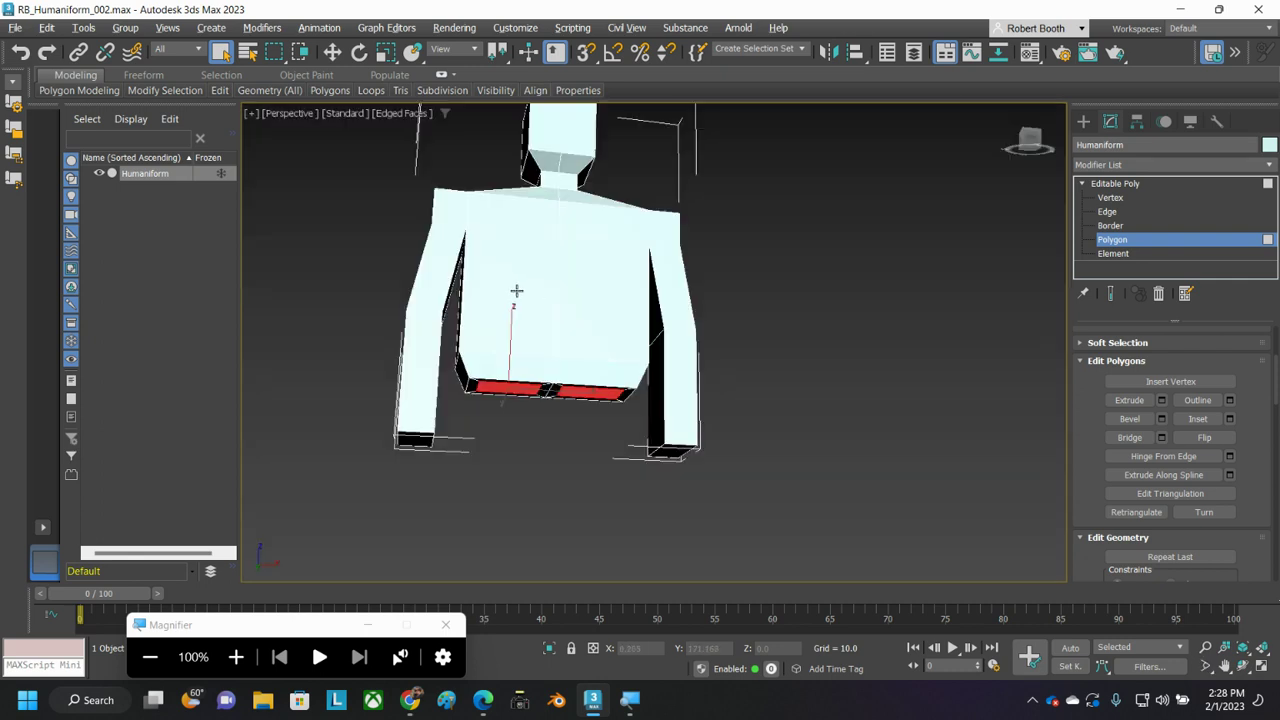
key(w)
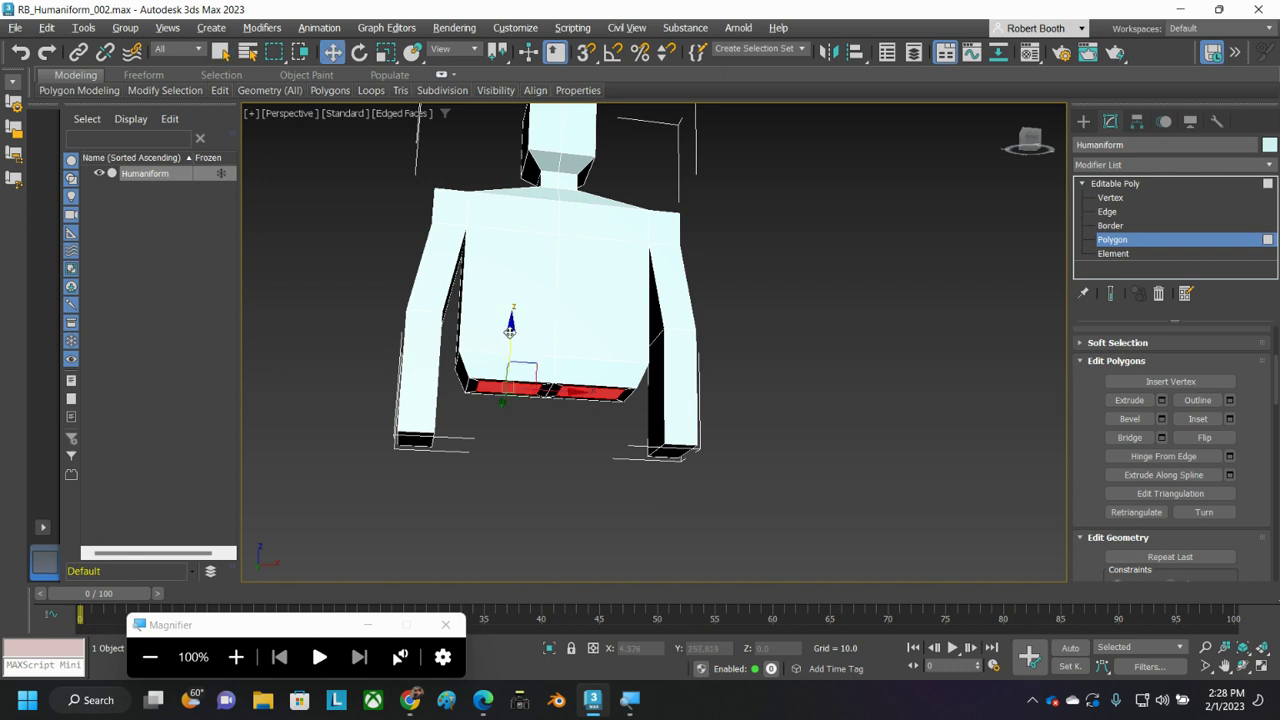
drag(510, 332, 524, 382)
mouse_move(524, 382)
alt+middle_down()
mouse_move(515, 410)
mouse_move(500, 352)
mouse_move(540, 371)
alt+middle_up()
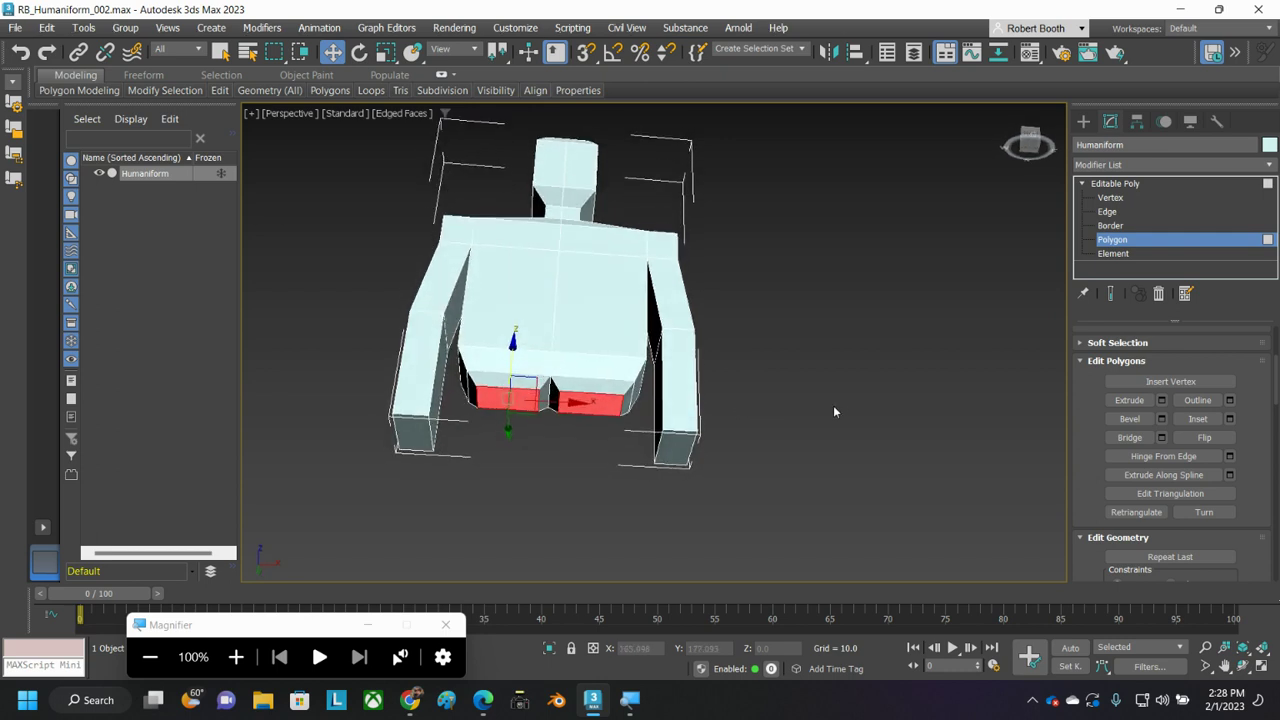
- Extrude the hip polygons downward repeatedly into two long separate legs
click(221, 52)
click(1129, 400)
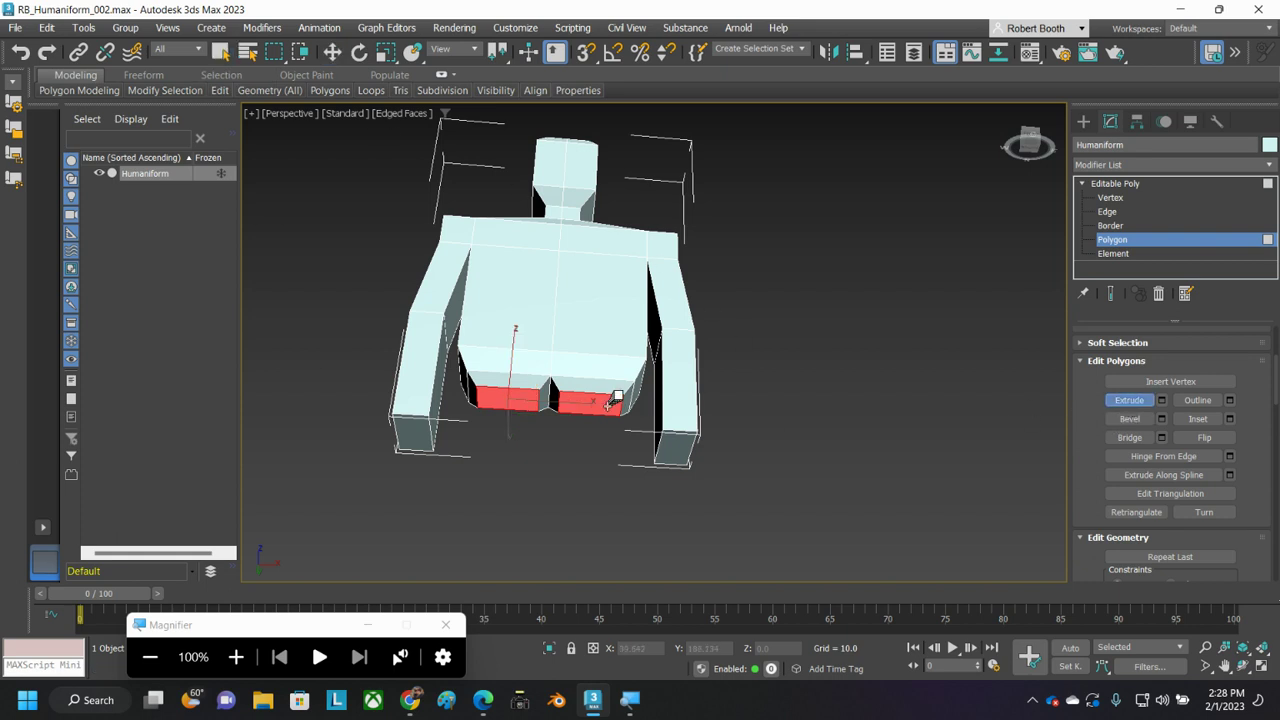
drag(590, 402, 667, 172)
middle_drag(791, 447, 870, 308)
scroll(870, 308, down, 4)
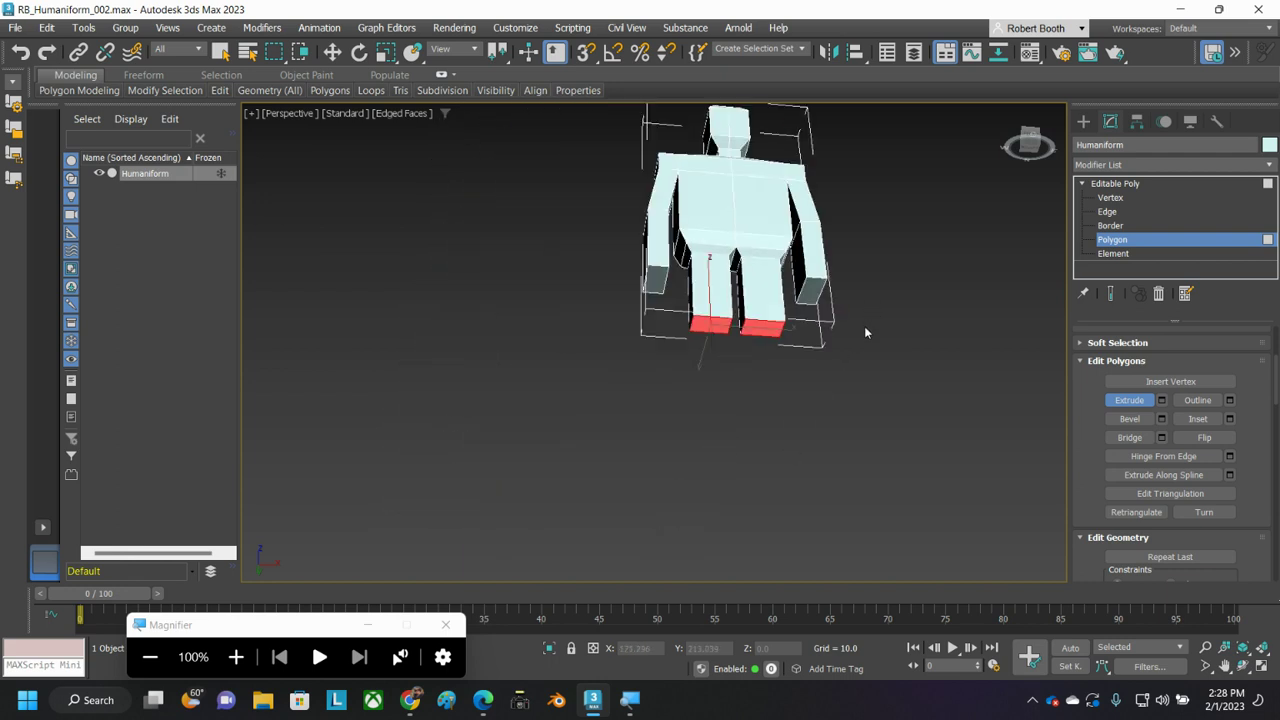
alt+middle_drag(788, 343, 788, 371)
drag(776, 322, 808, 74)
middle_drag(829, 438, 750, 457)
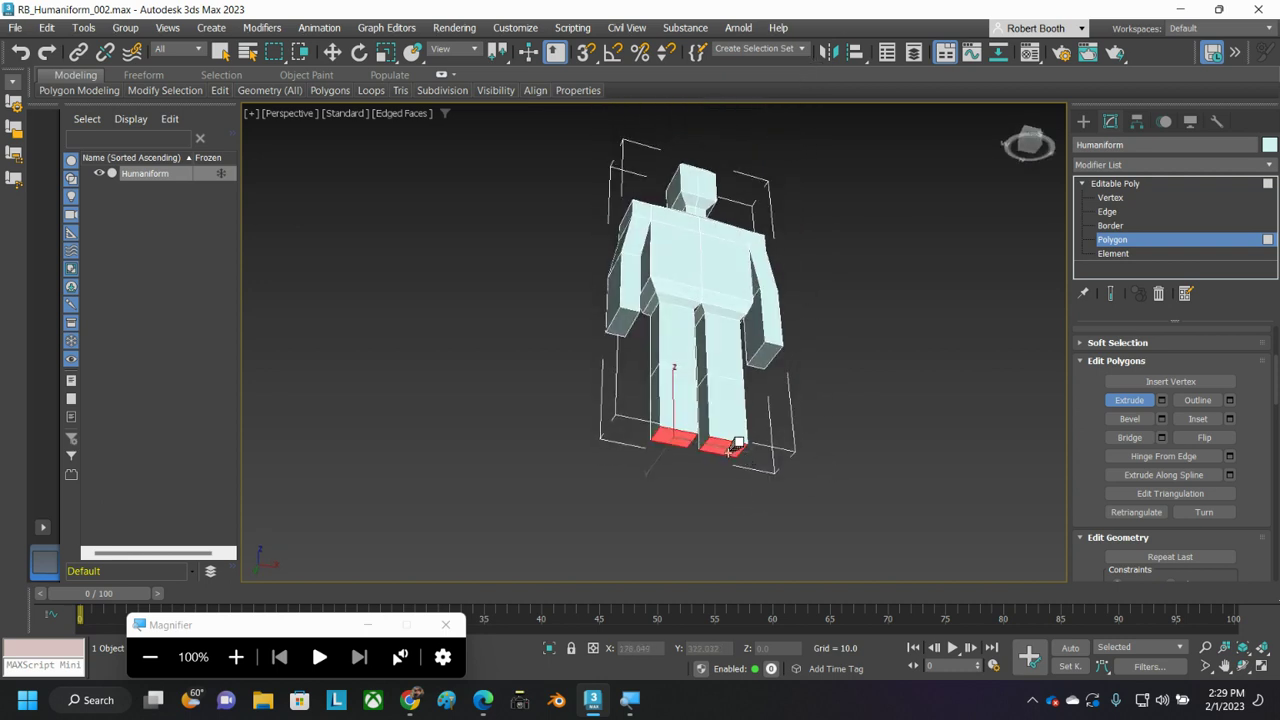
drag(736, 443, 752, 402)
scroll(756, 455, up, 6)
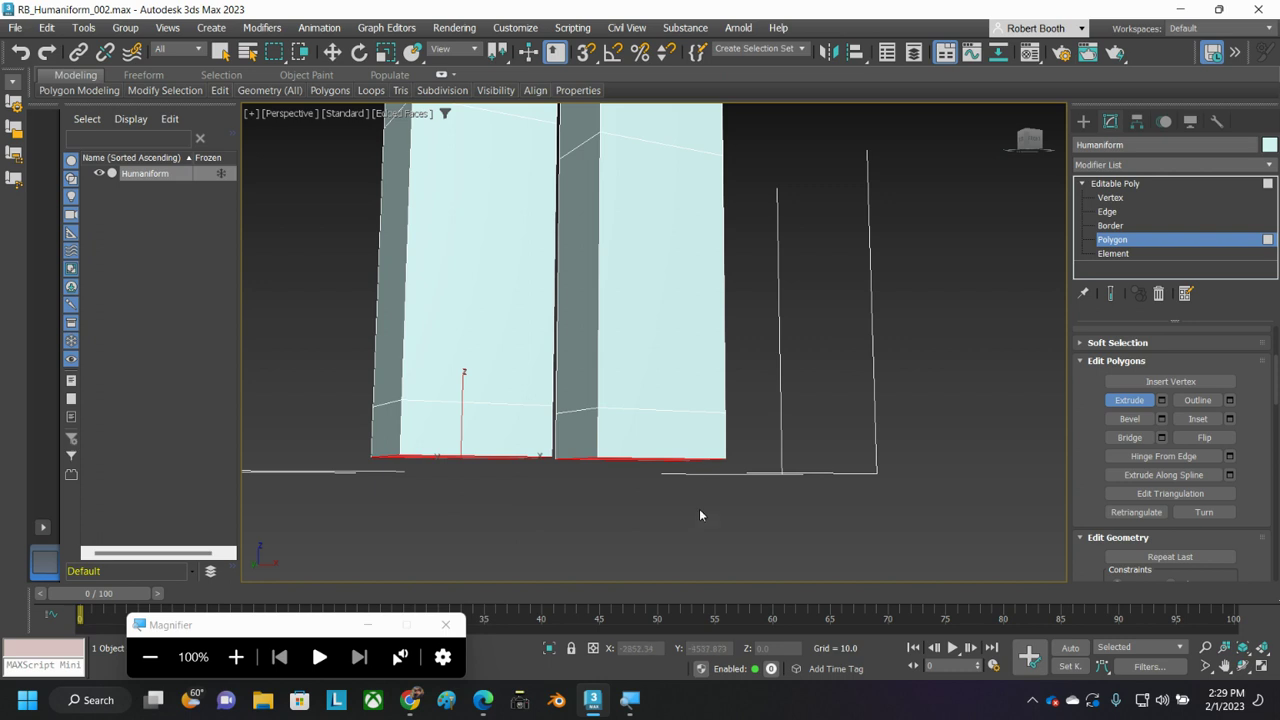
right_click(905, 408)
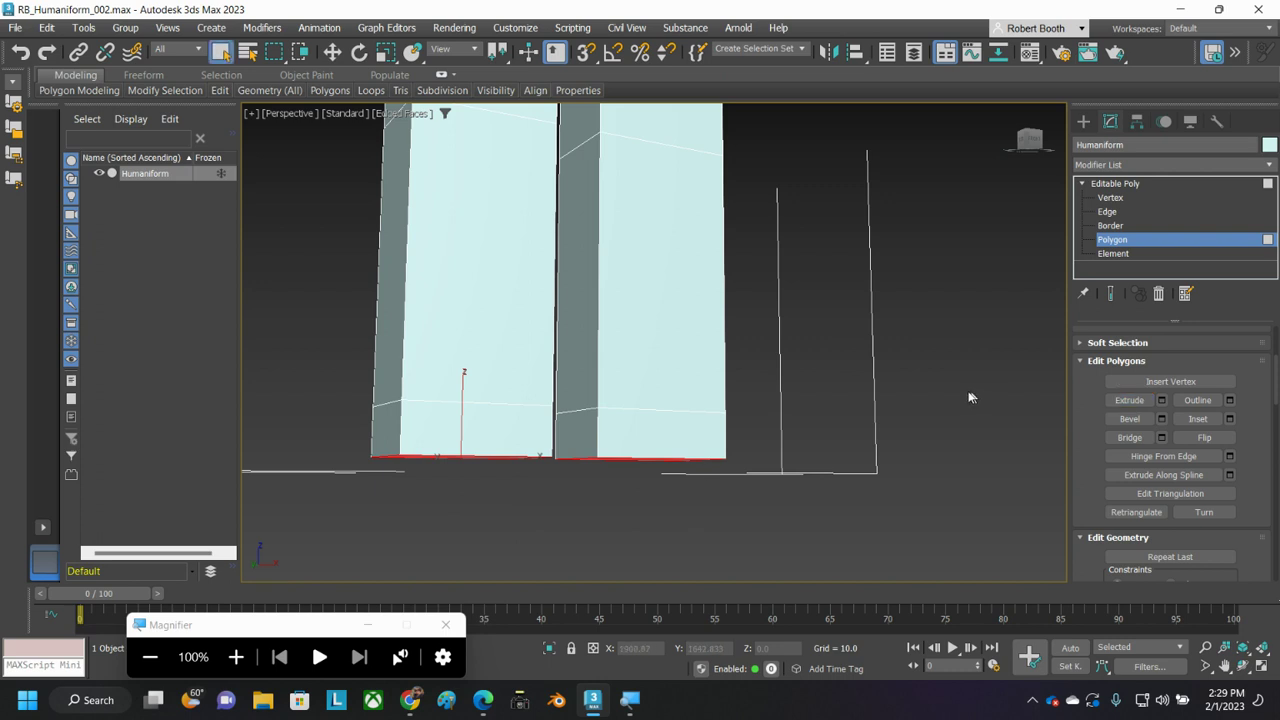
- Extrude the front faces at both leg bases forward into feet
click(684, 418)
ctrl+click(481, 408)
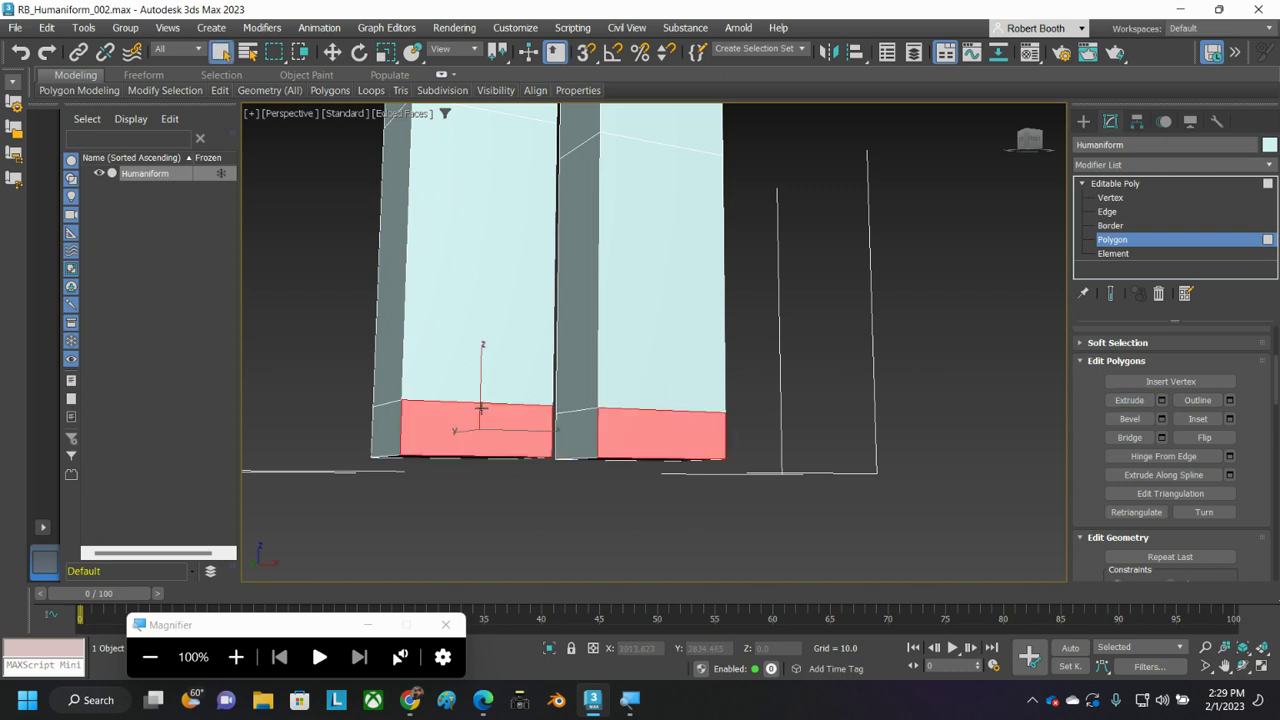
alt+middle_drag(678, 481, 574, 488)
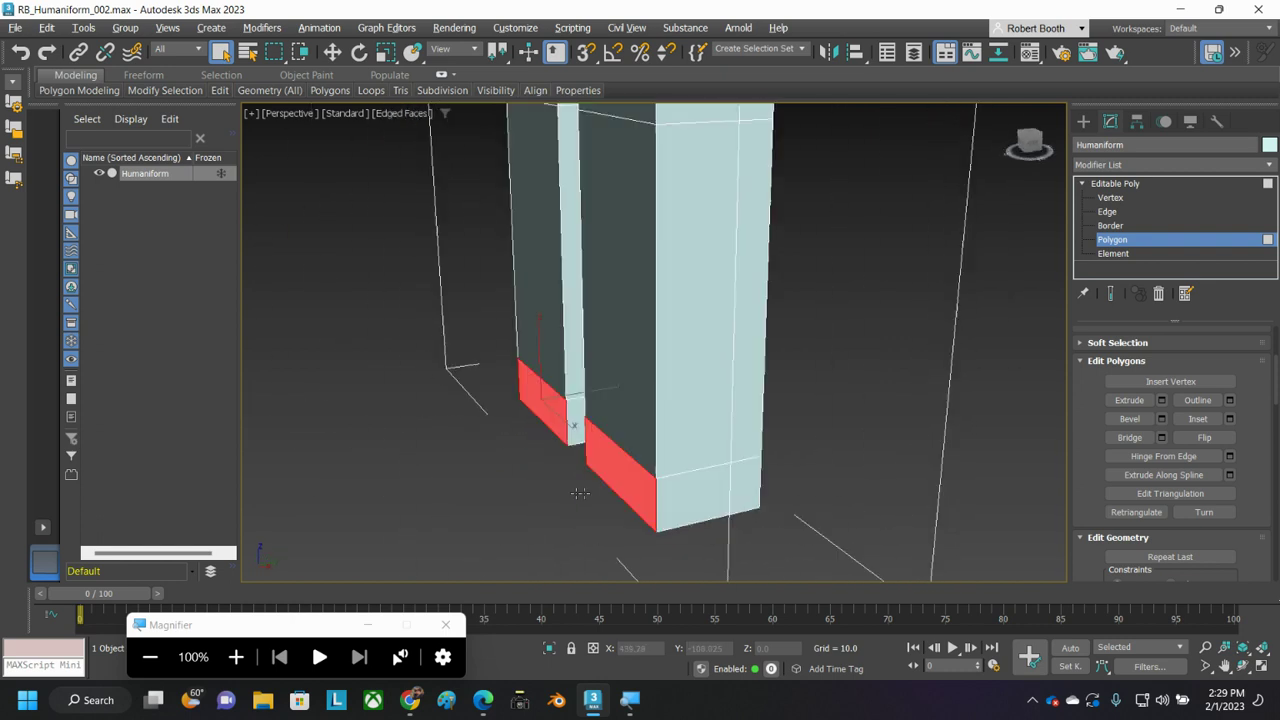
alt+middle_drag(603, 493, 685, 502)
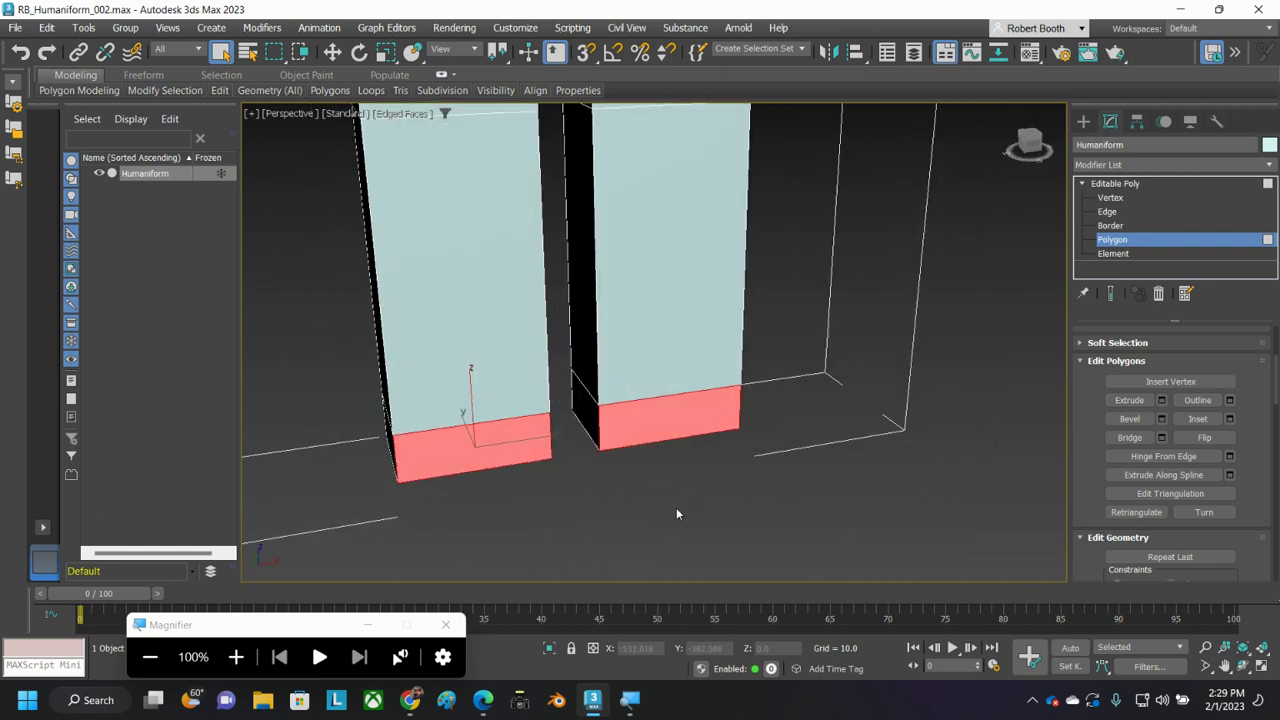
click(1131, 400)
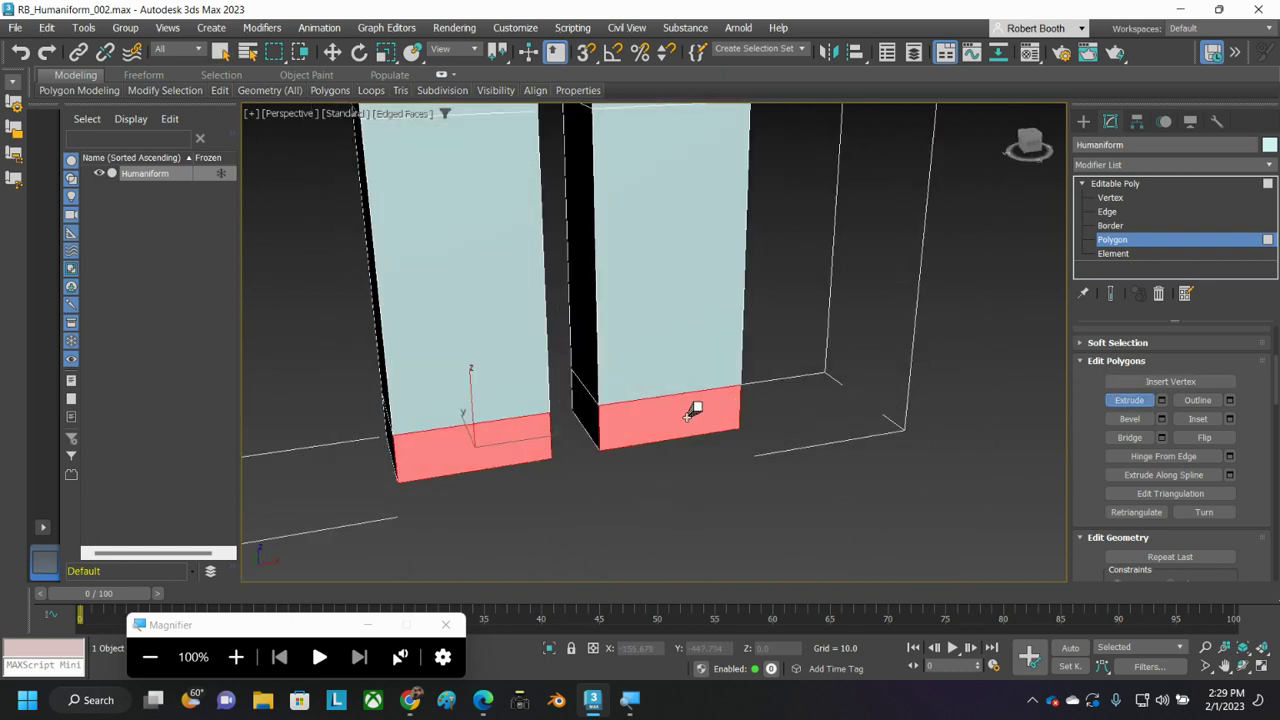
drag(693, 412, 791, 206)
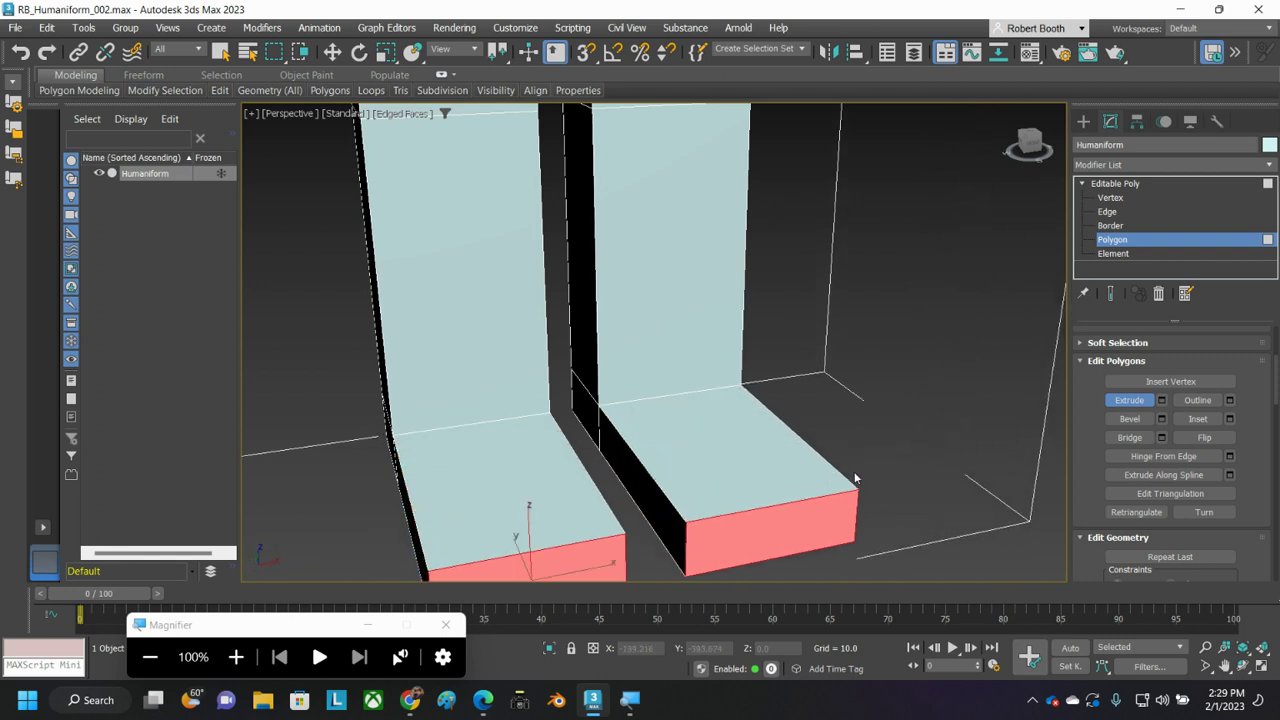
right_click(911, 381)
- Scale the front faces of both feet smaller so they taper
middle_drag(855, 453, 875, 357)
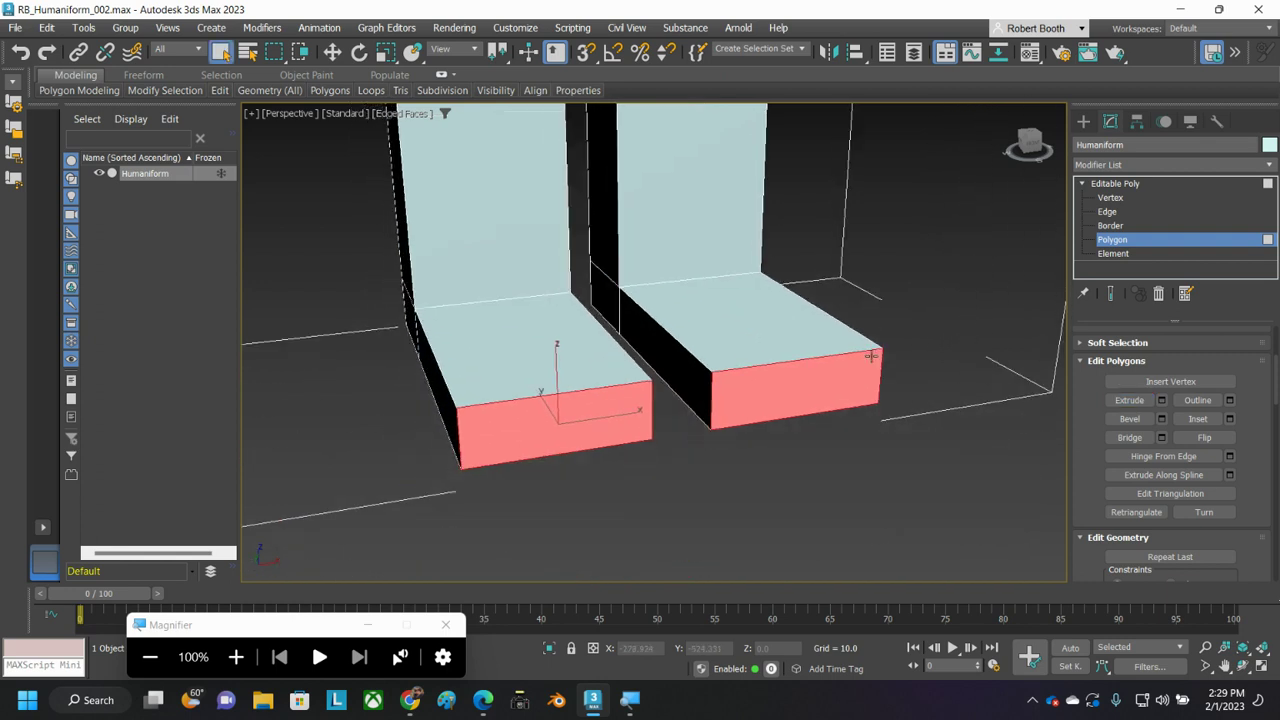
key(r)
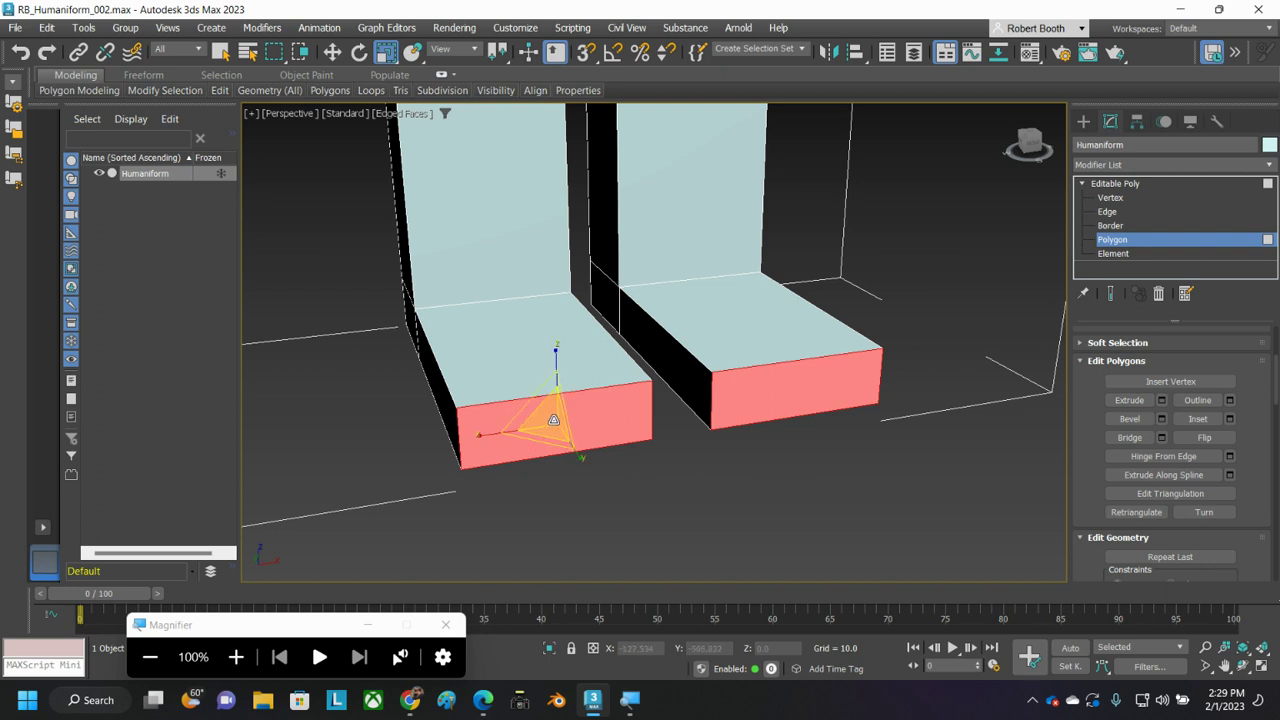
drag(553, 419, 566, 474)
scroll(660, 428, down, 6)
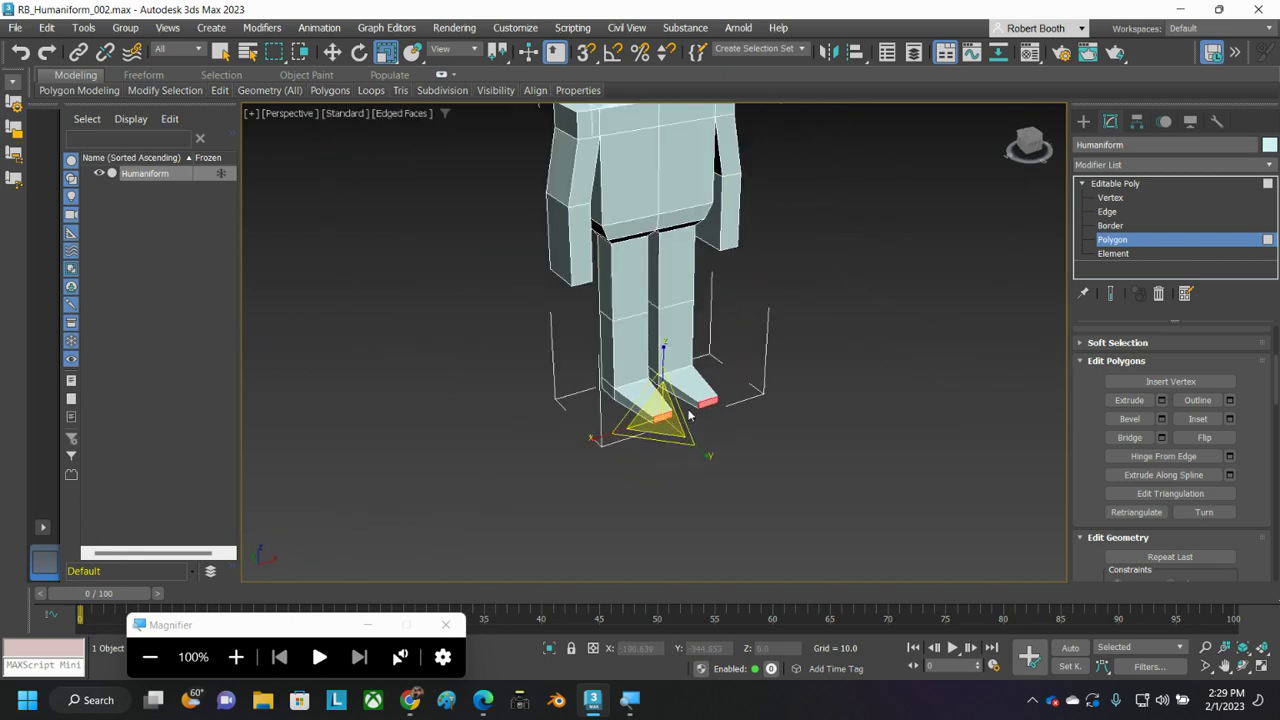
middle_drag(686, 410, 941, 432)
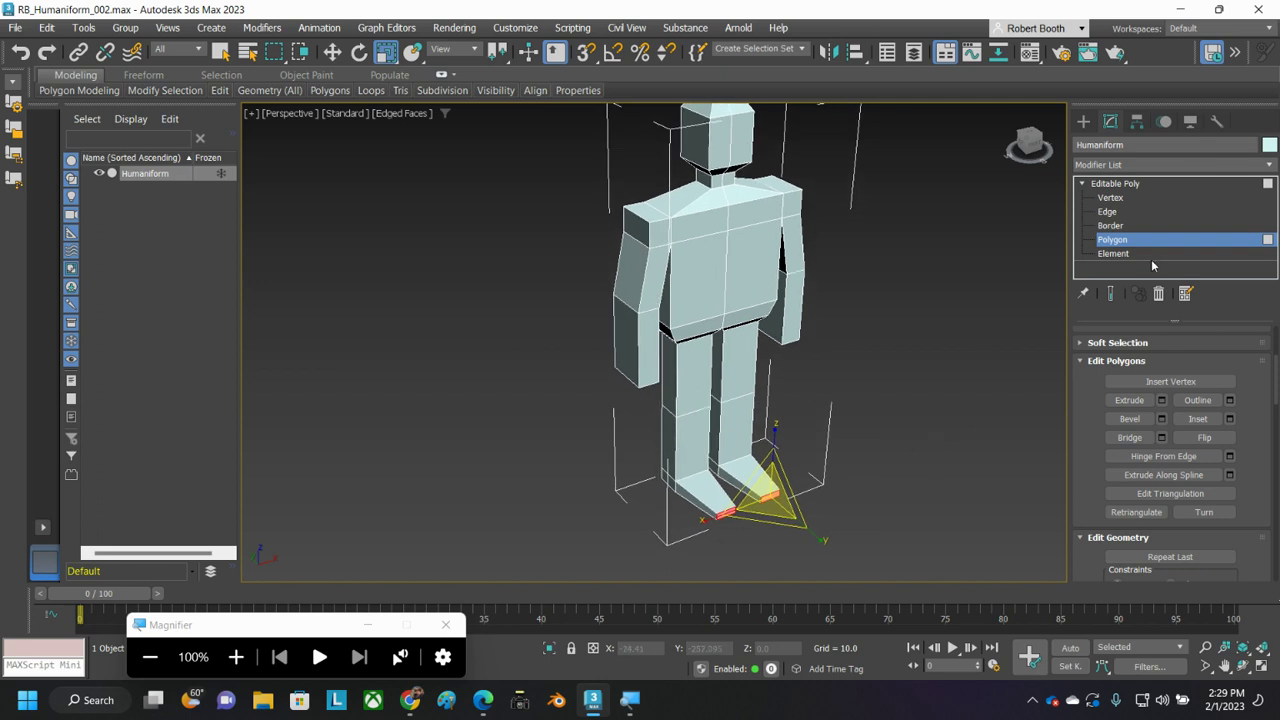
- At Edge level, replace the neck edge selection with a torso edge loop
click(1110, 212)
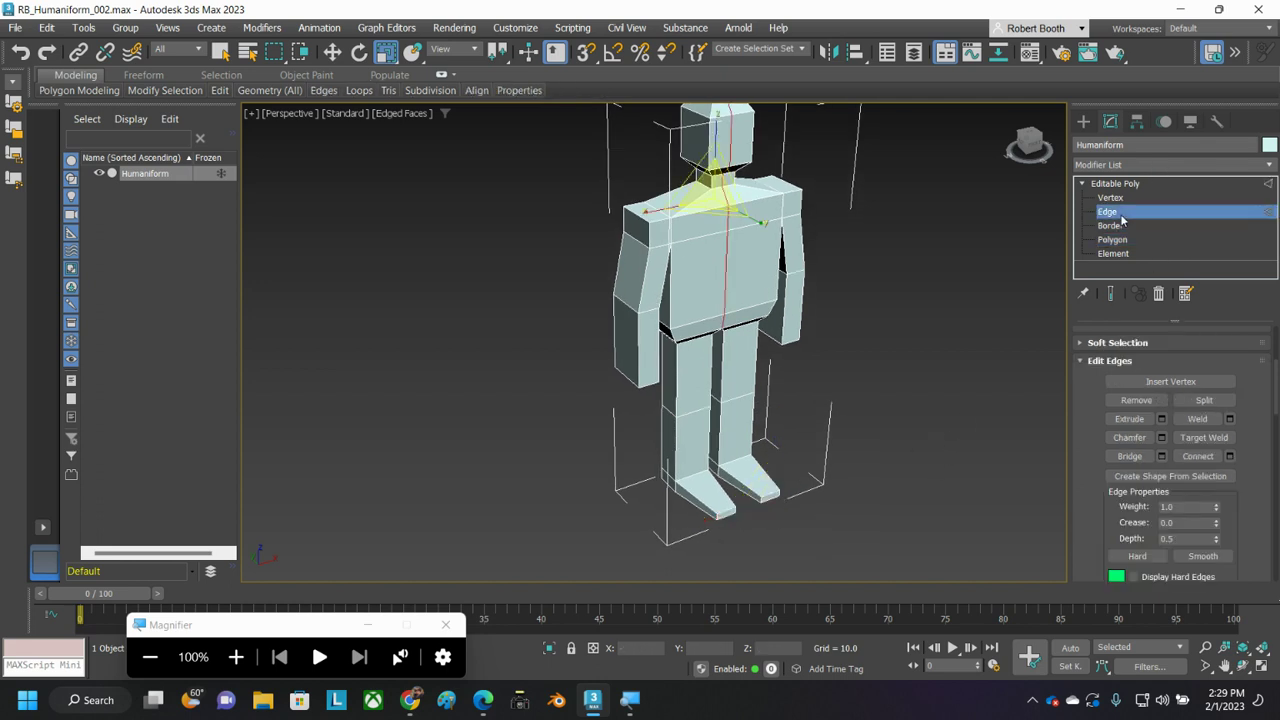
click(865, 260)
click(724, 263)
mouse_move(358, 90)
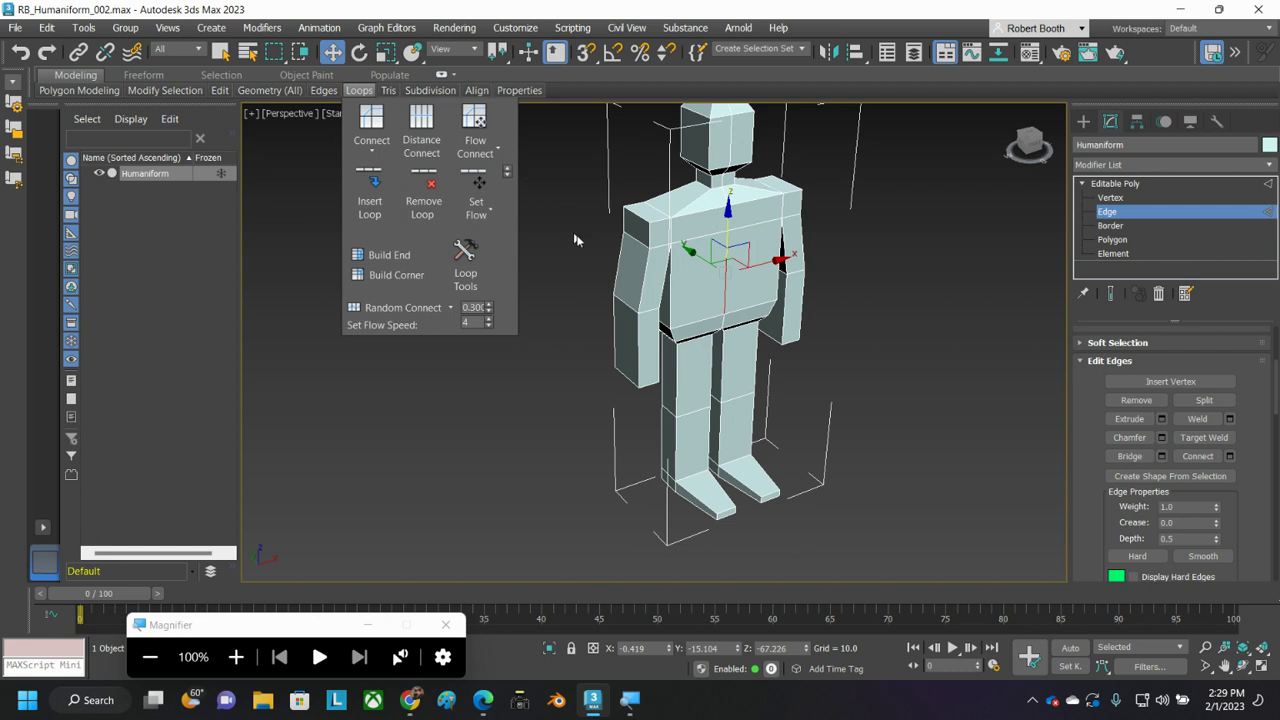
click(697, 256)
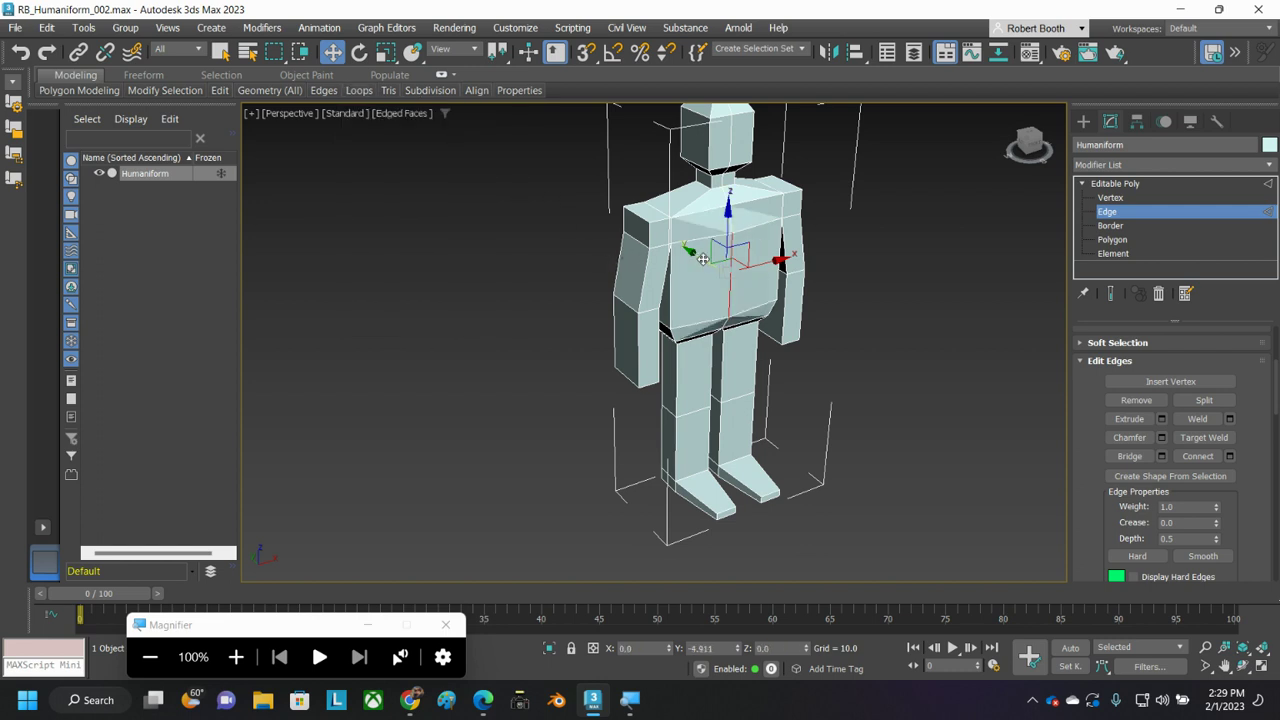
alt+middle_drag(604, 275, 528, 283)
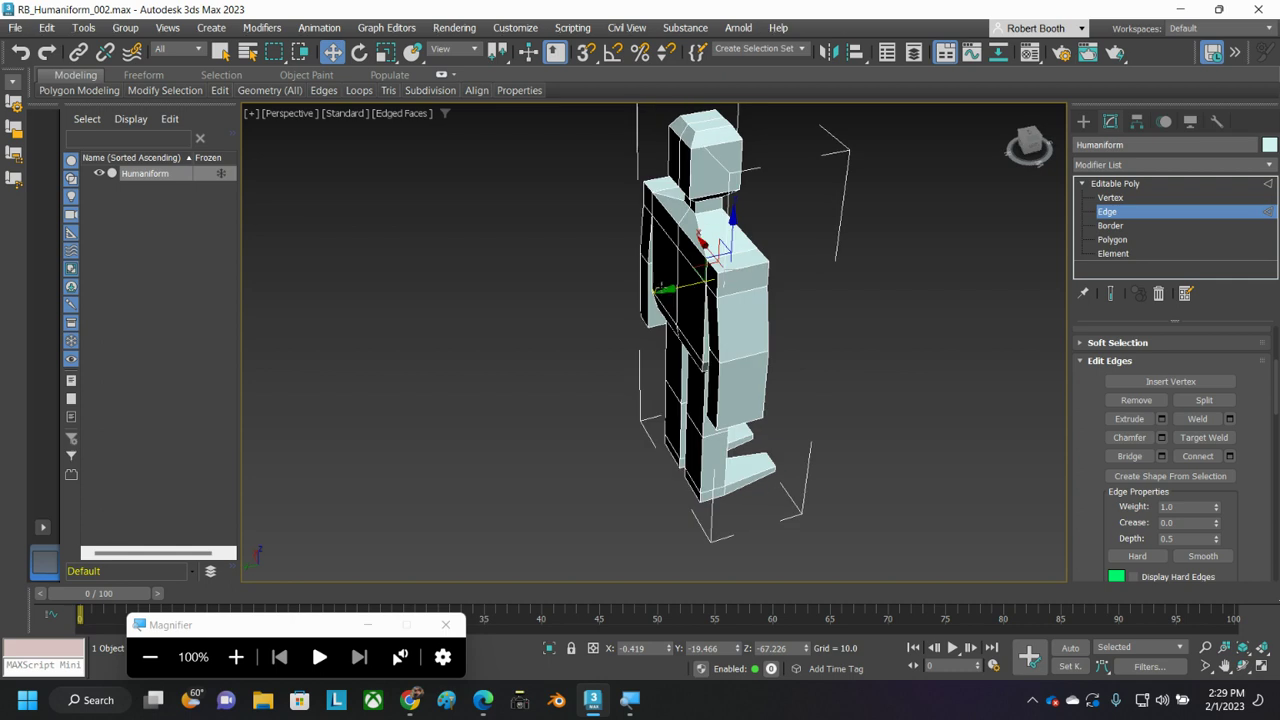
- Push the middle torso edges outward front and back along Y
click(676, 287)
drag(624, 298, 610, 301)
mouse_move(743, 313)
alt+middle_down()
mouse_move(725, 313)
mouse_move(741, 312)
alt+middle_up()
click(733, 305)
drag(693, 300, 701, 298)
alt+middle_drag(745, 313, 766, 286)
- In Front view at Vertex level, pull the right shoulder corner down and inward
key(f)
scroll(800, 366, up, 3)
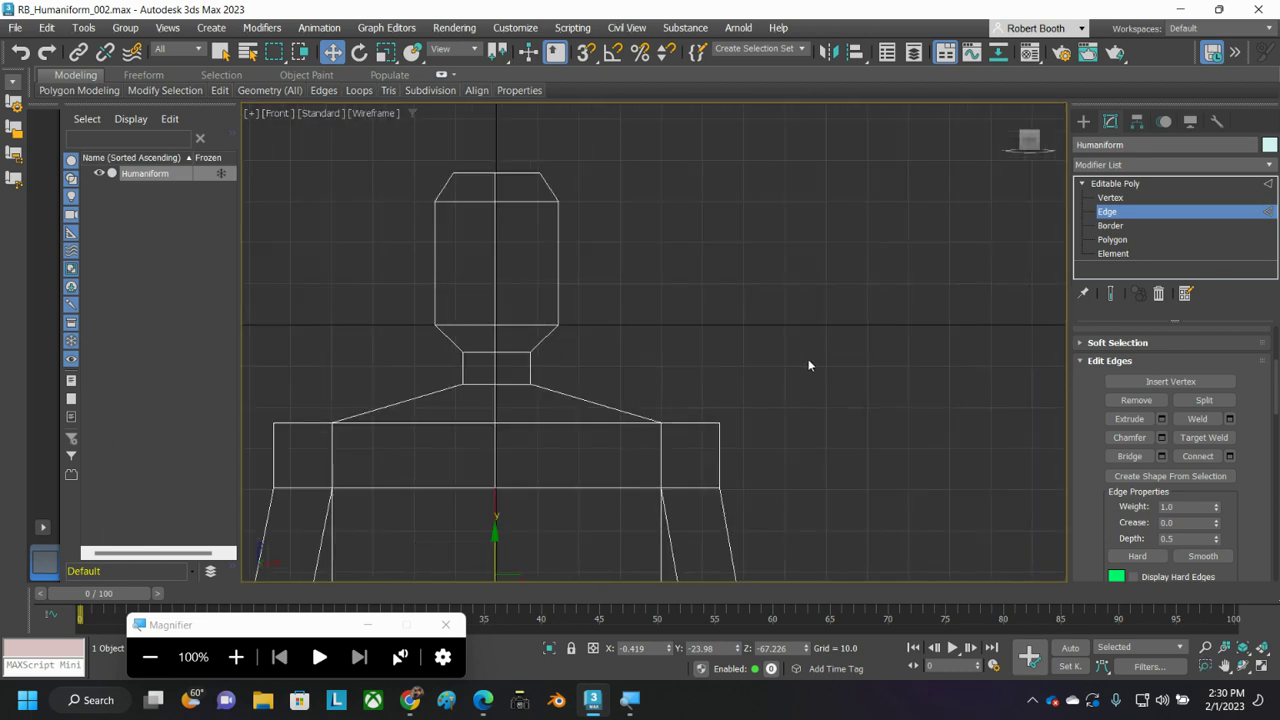
middle_drag(806, 363, 920, 230)
scroll(920, 230, up, 2)
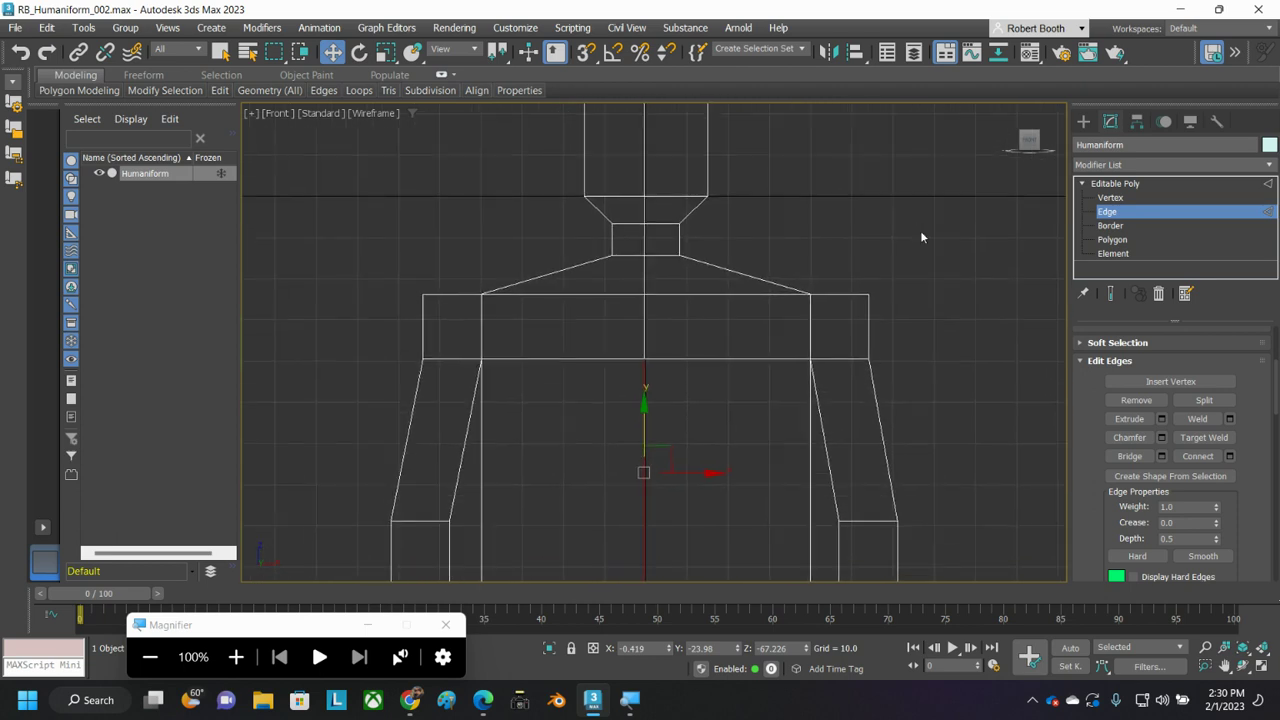
click(1110, 197)
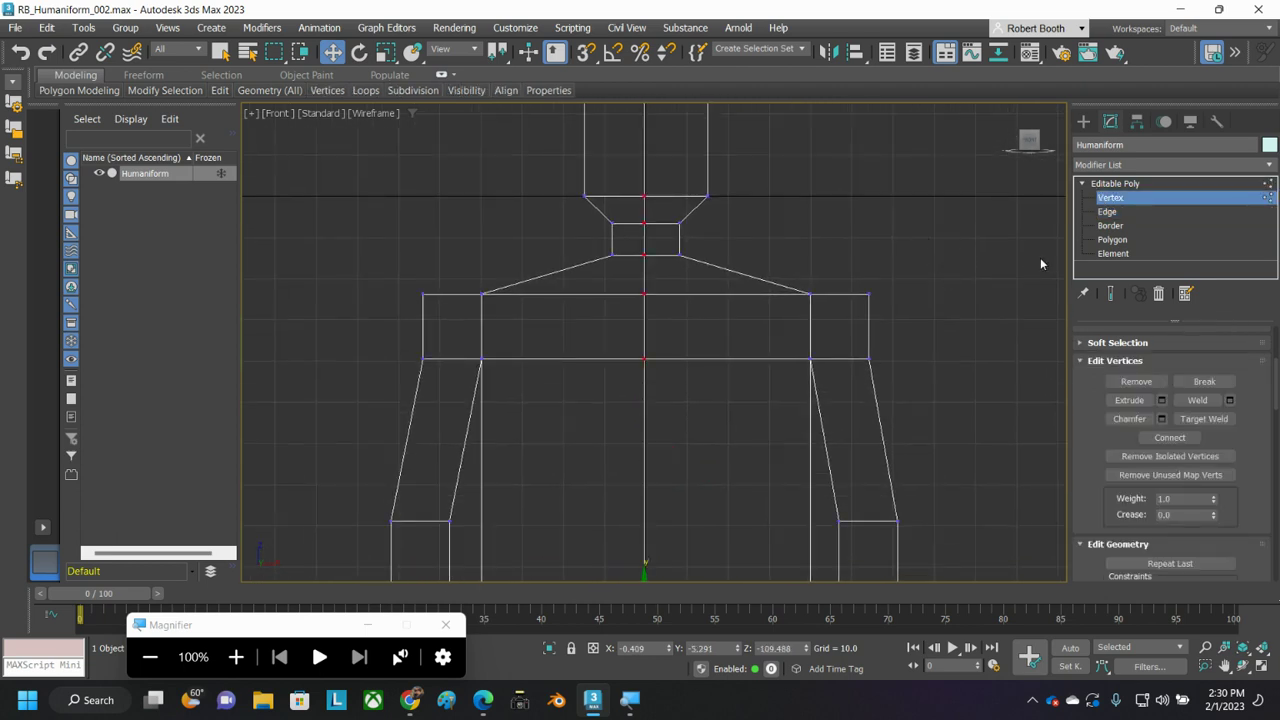
drag(884, 292, 848, 326)
drag(892, 266, 880, 289)
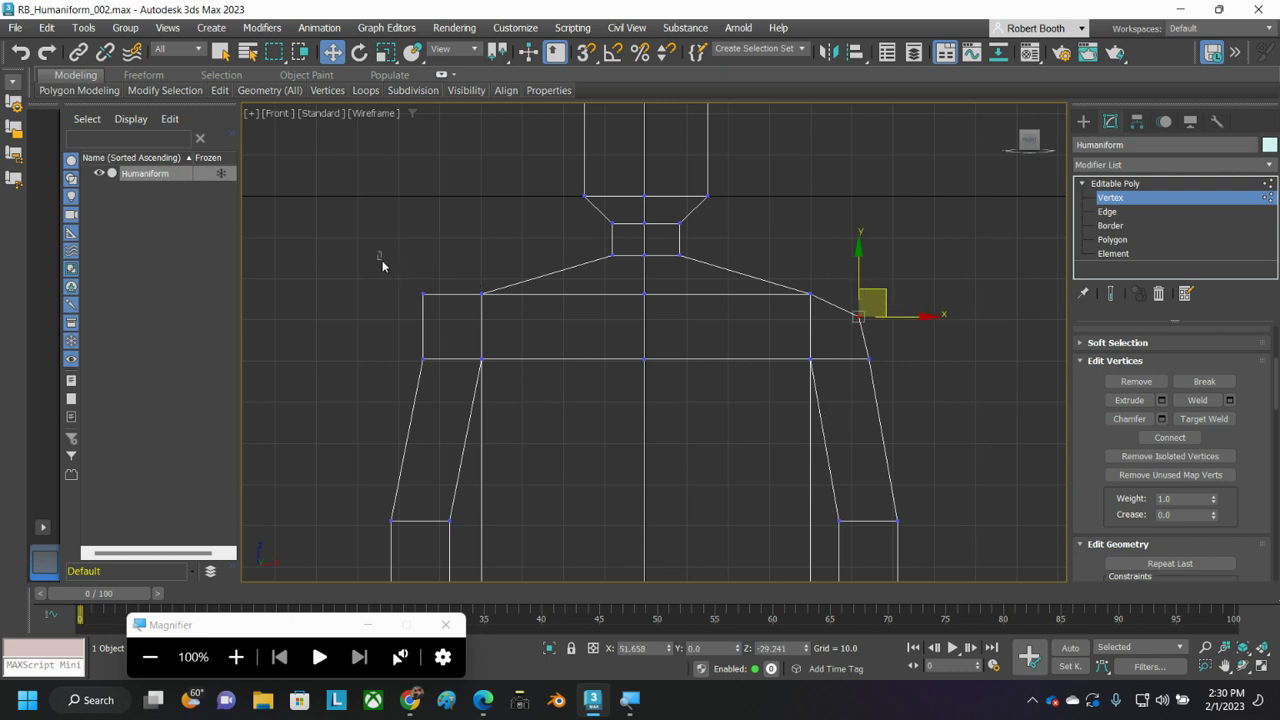
- Pull the left shoulder corner vertex down and inward, then deselect the vertices
drag(432, 313, 471, 313)
drag(443, 268, 458, 288)
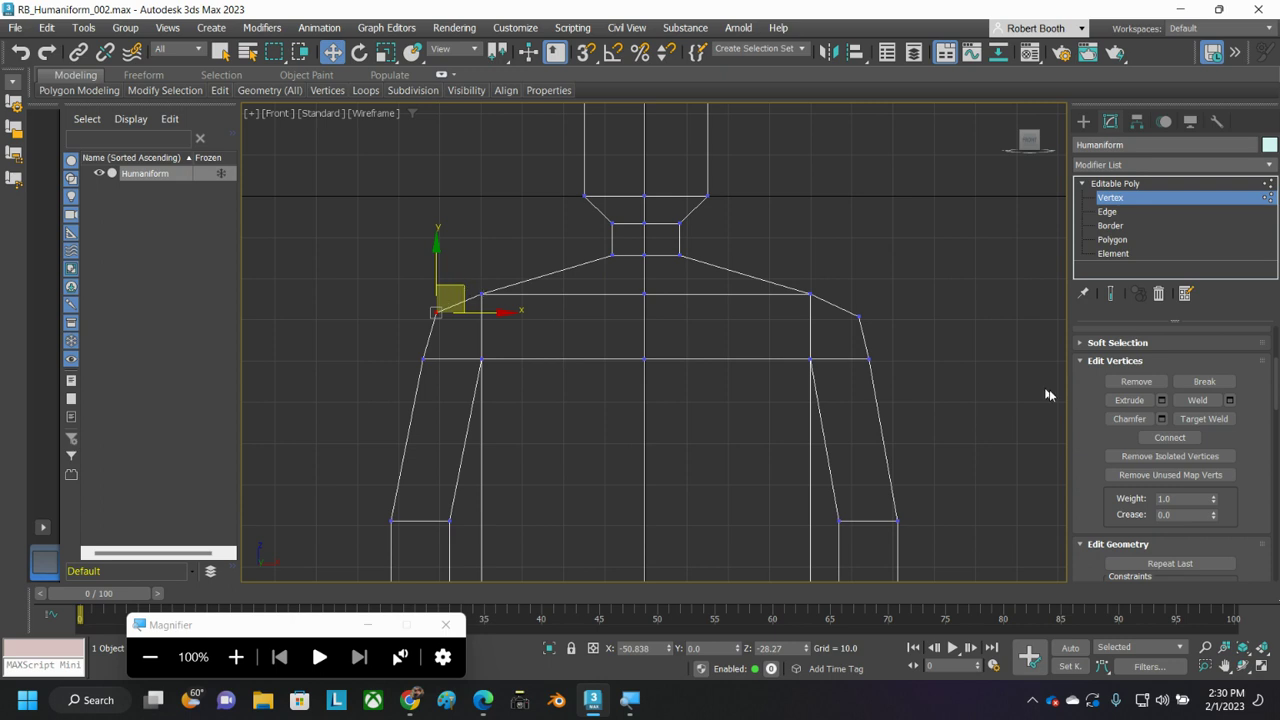
drag(1082, 392, 1088, 434)
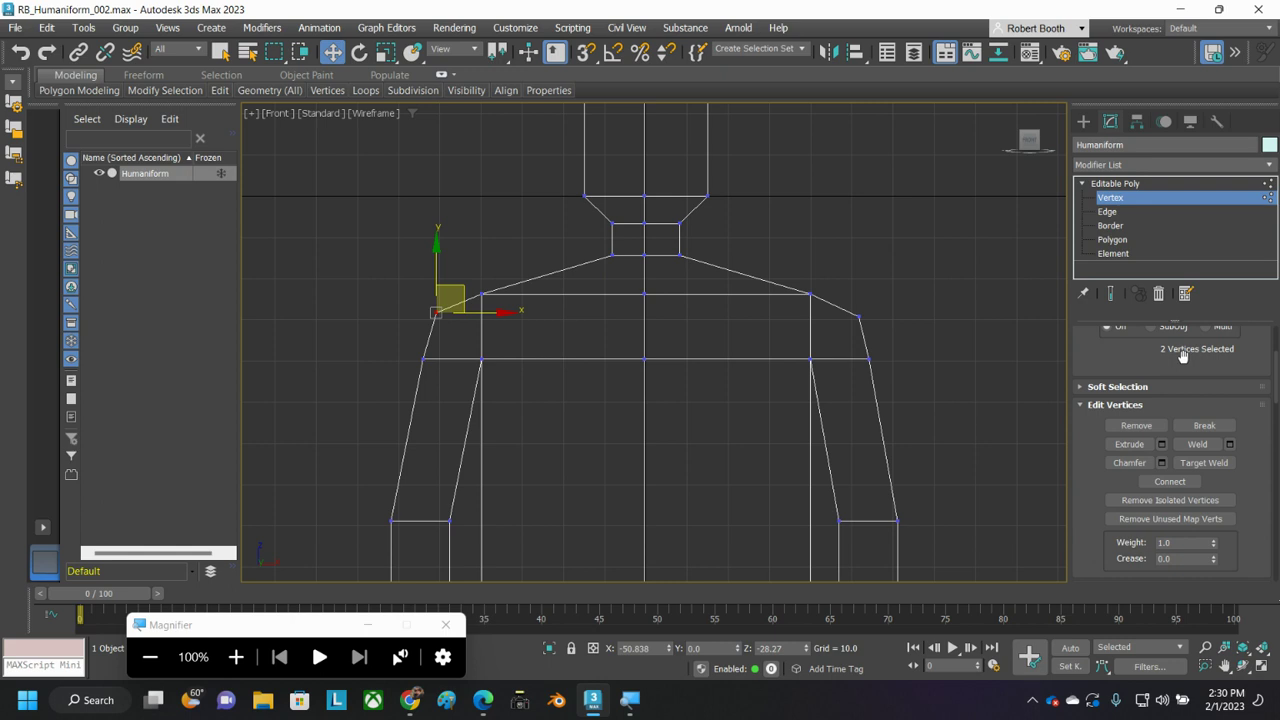
click(930, 285)
drag(848, 246, 789, 316)
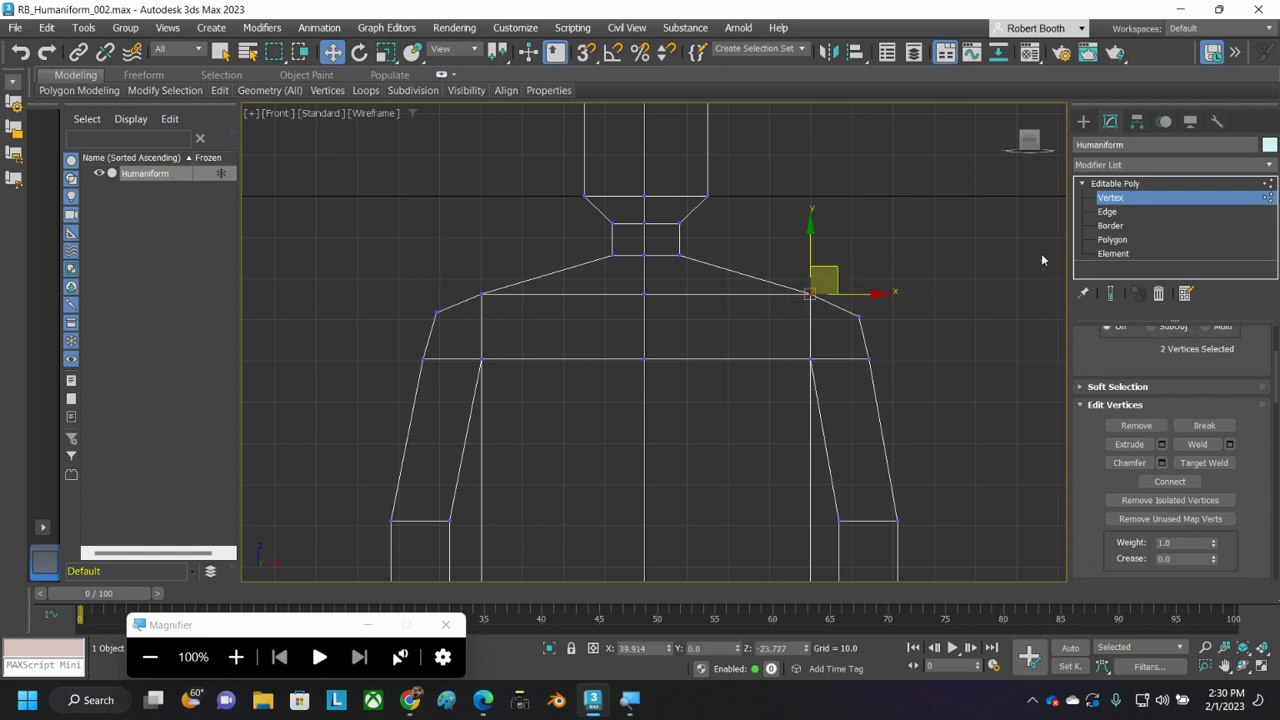
click(955, 283)
drag(906, 292, 850, 335)
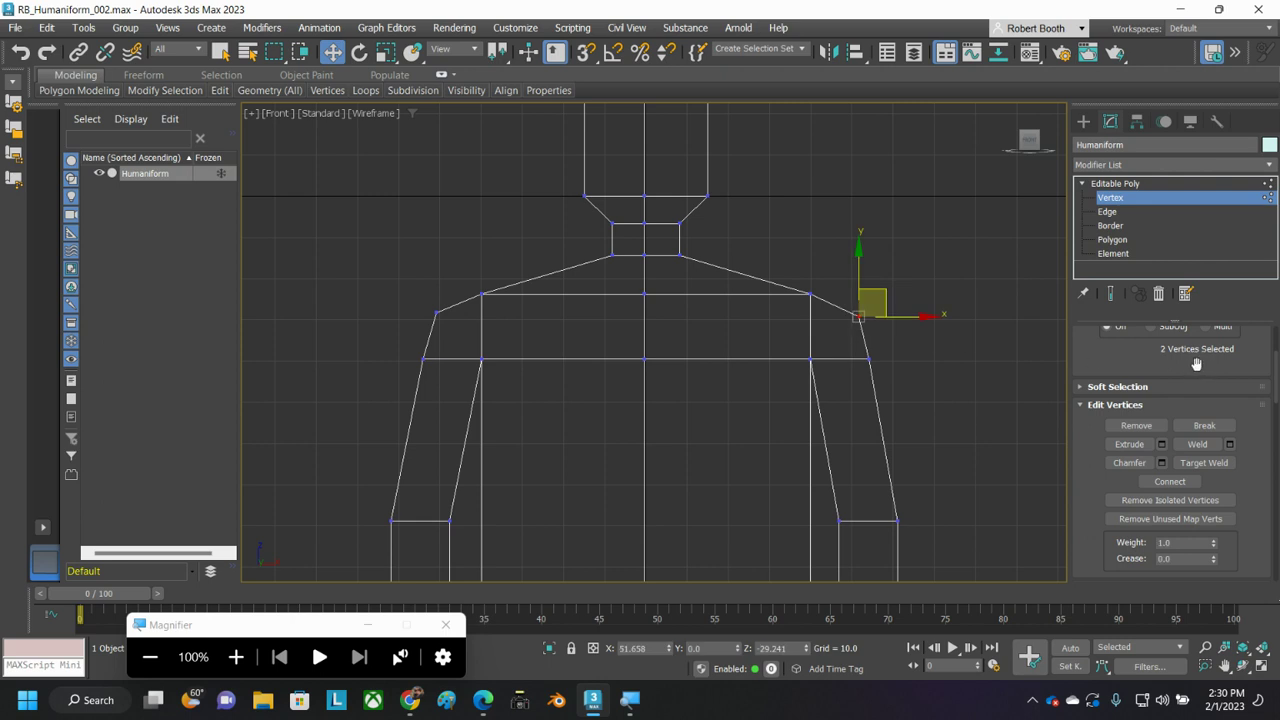
click(970, 235)
- Return to Perspective view and exit vertex sub-object mode
key(p)
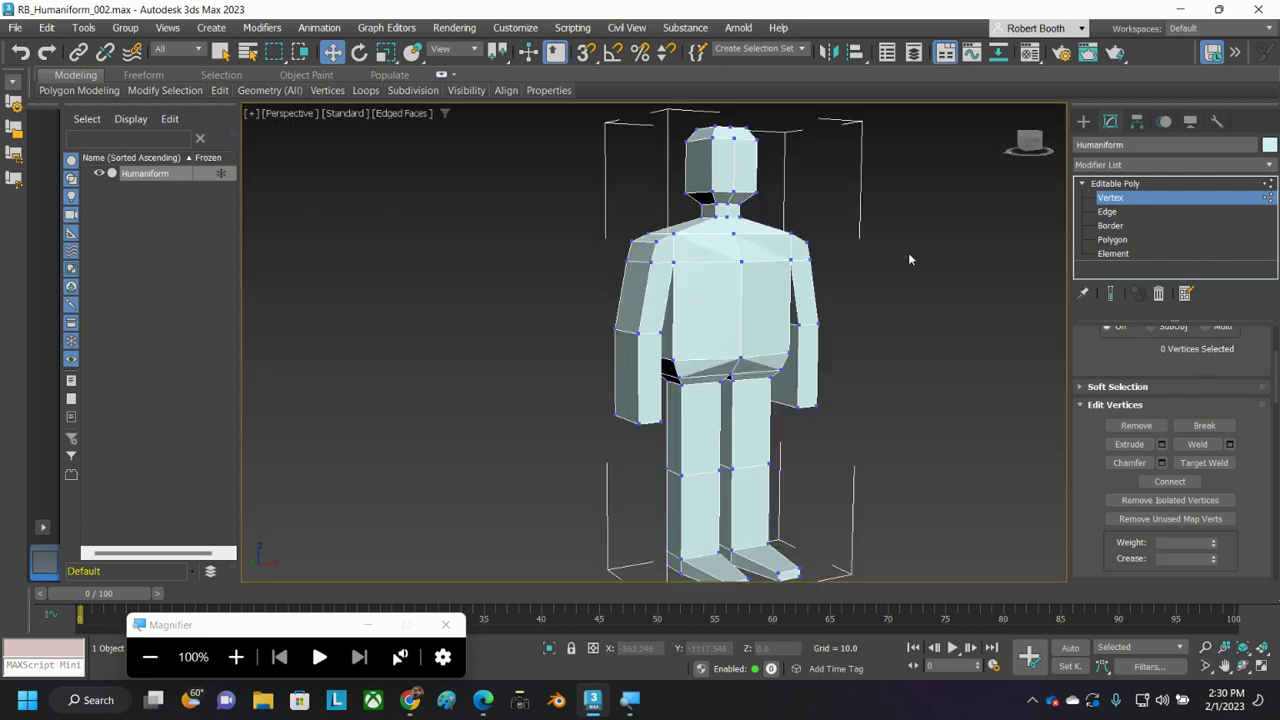
scroll(914, 286, down, 3)
middle_drag(931, 297, 854, 323)
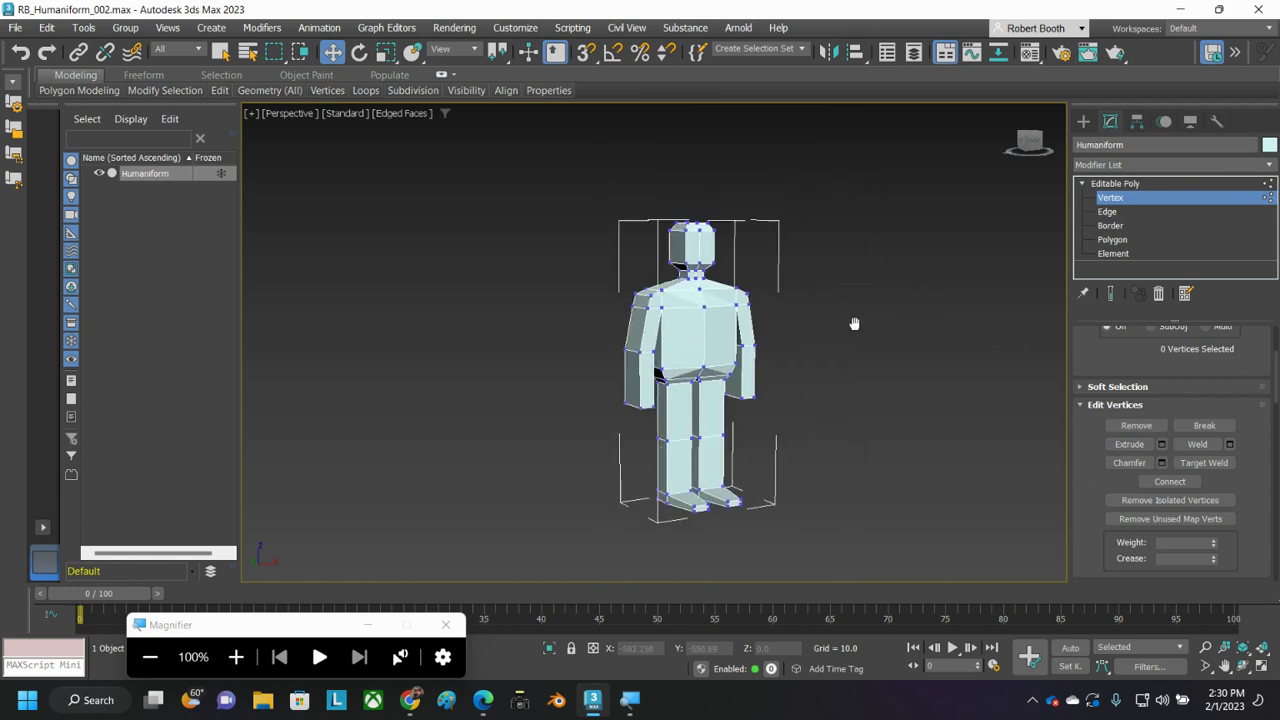
click(1117, 185)
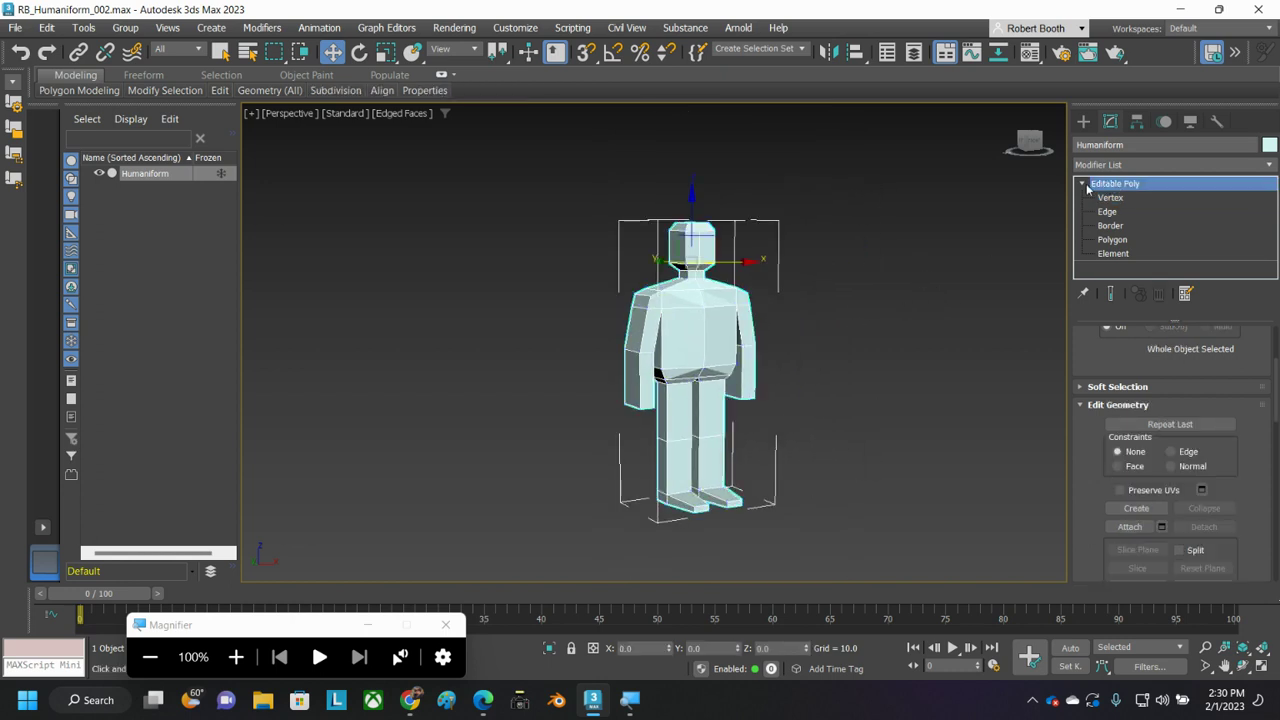
click(1081, 184)
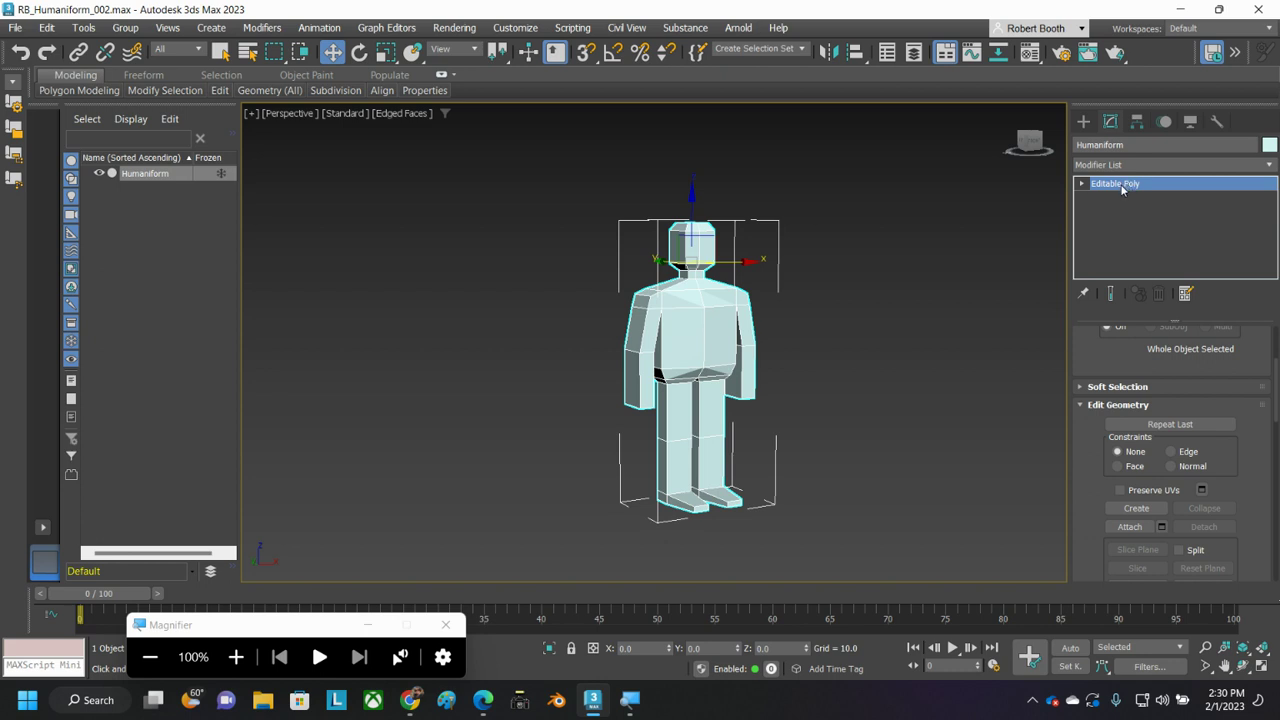
- Add a TurboSmooth modifier with 2 iterations, then reselect Editable Poly in the stack
click(1134, 164)
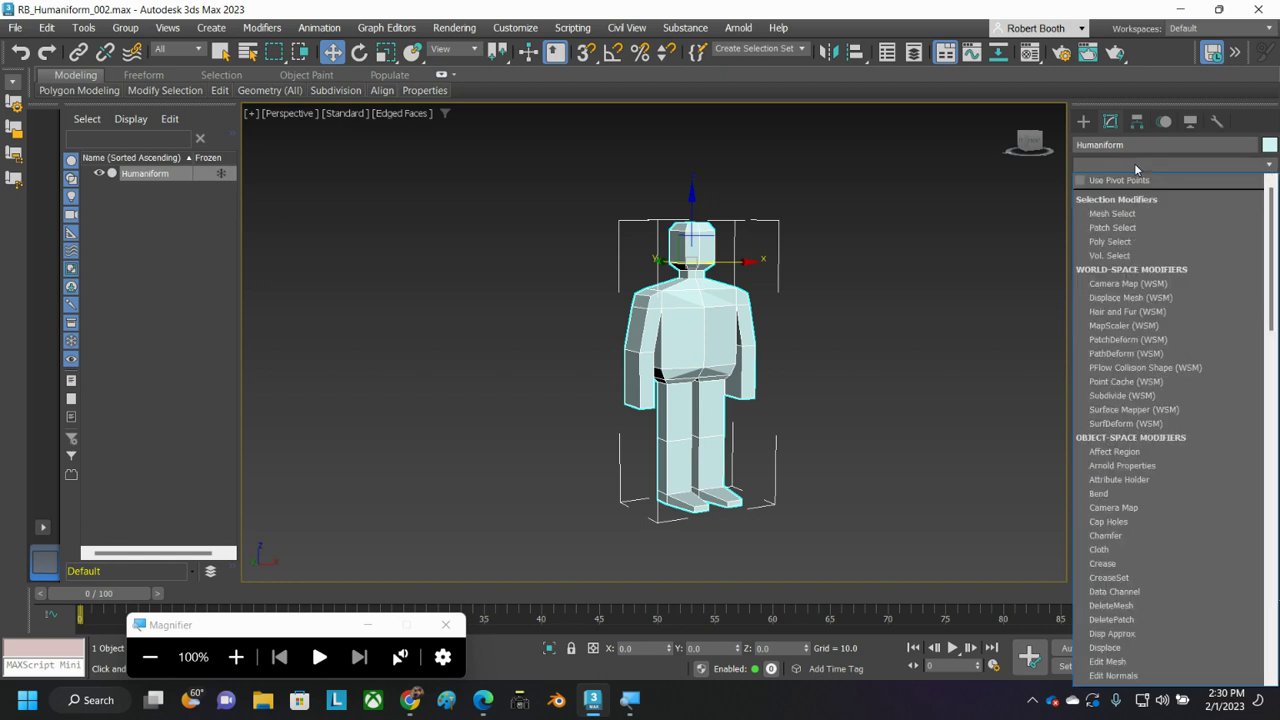
text(turbo)
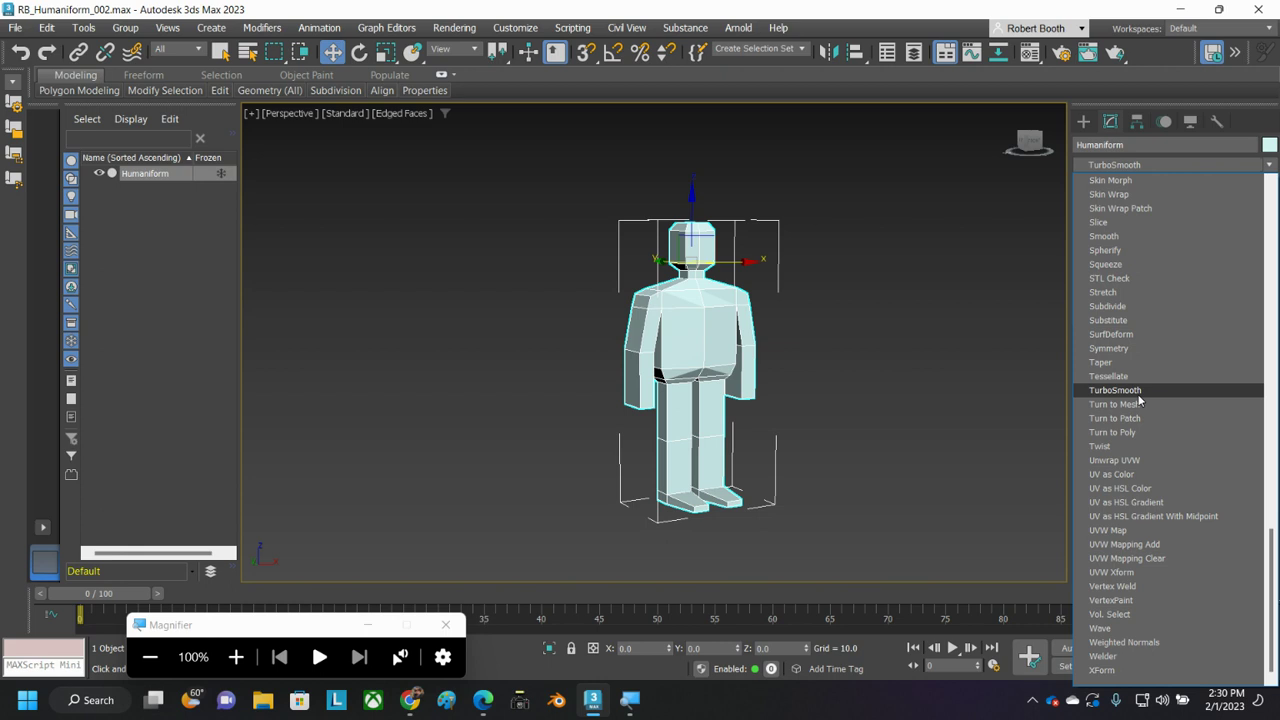
click(1138, 395)
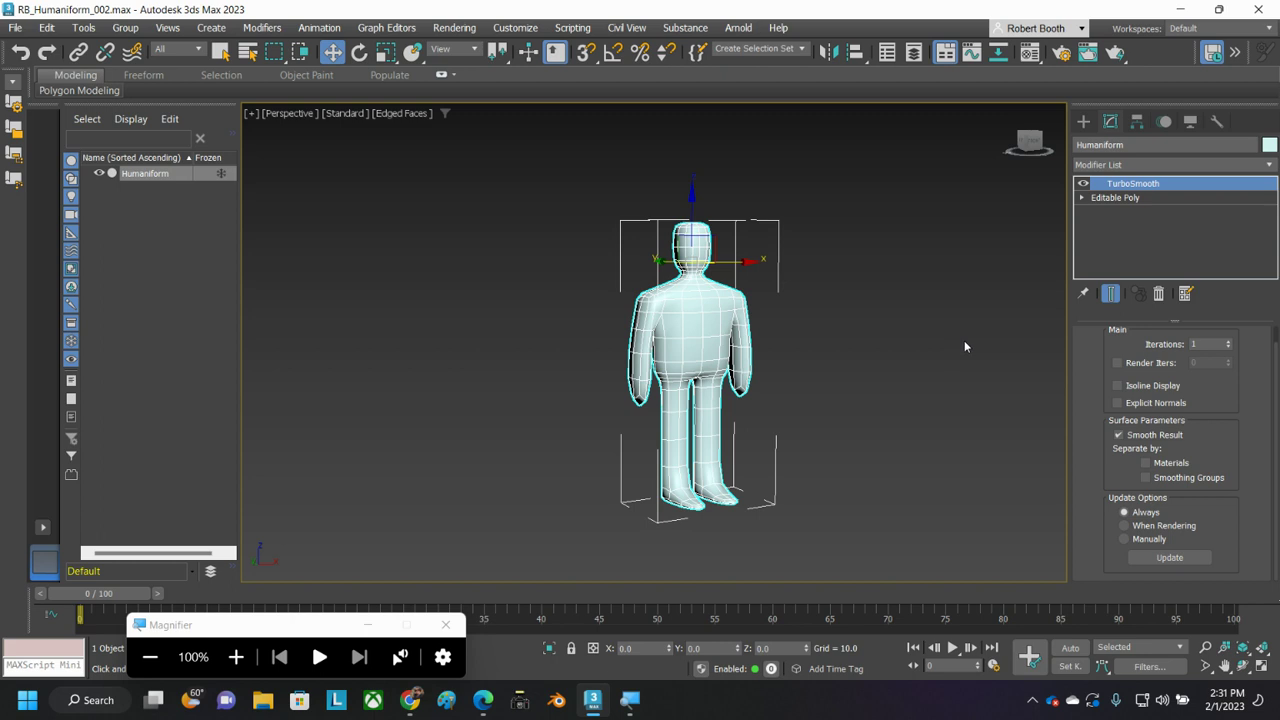
alt+middle_drag(866, 329, 828, 342)
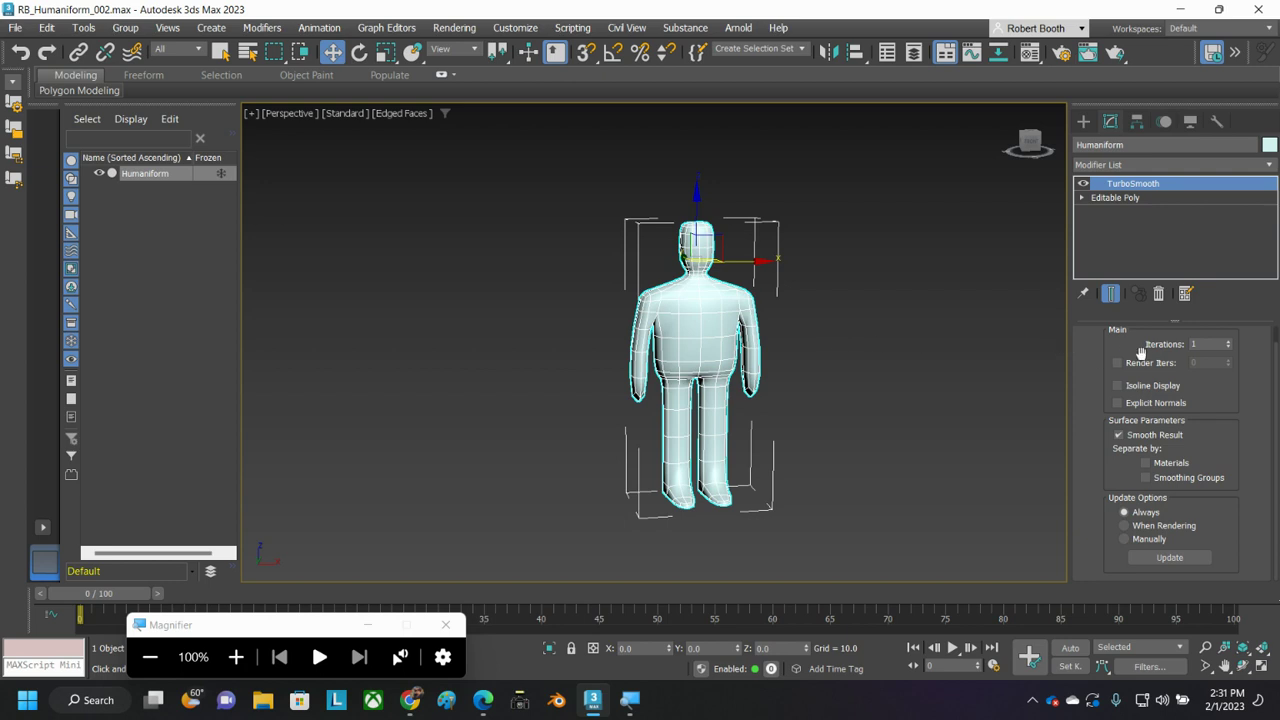
click(1228, 341)
alt+middle_drag(1000, 345, 916, 320)
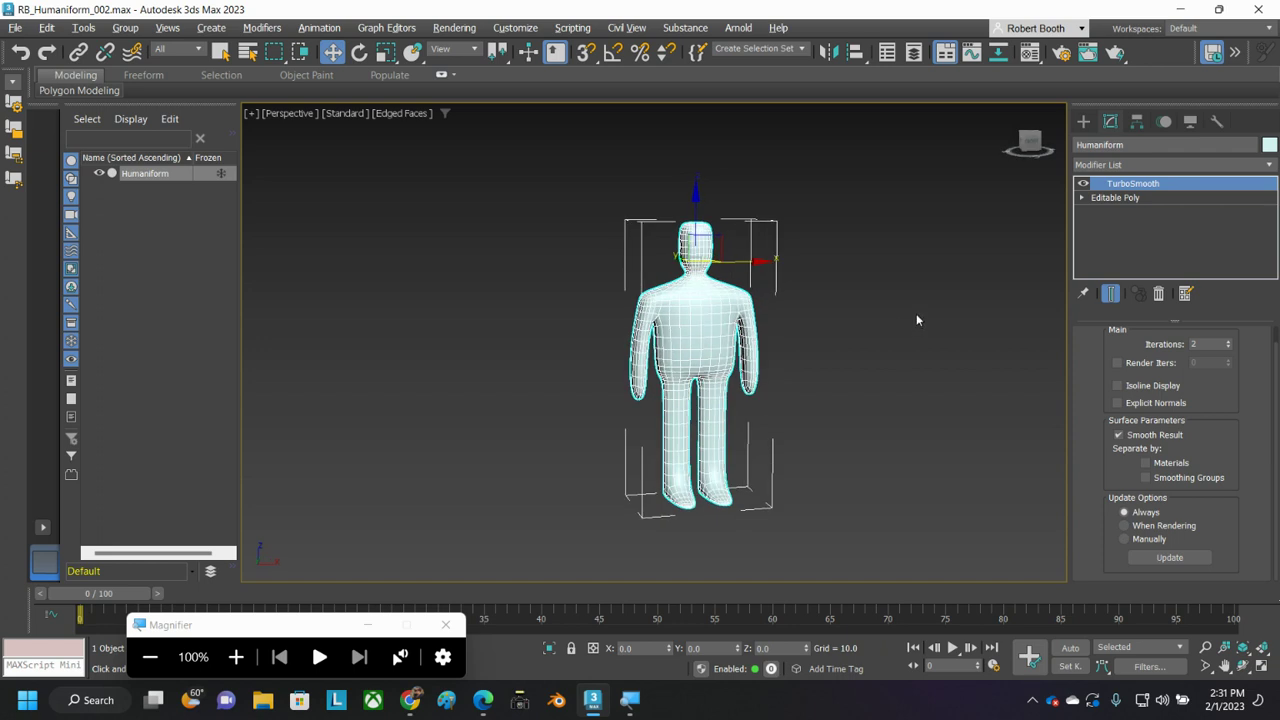
click(1105, 198)
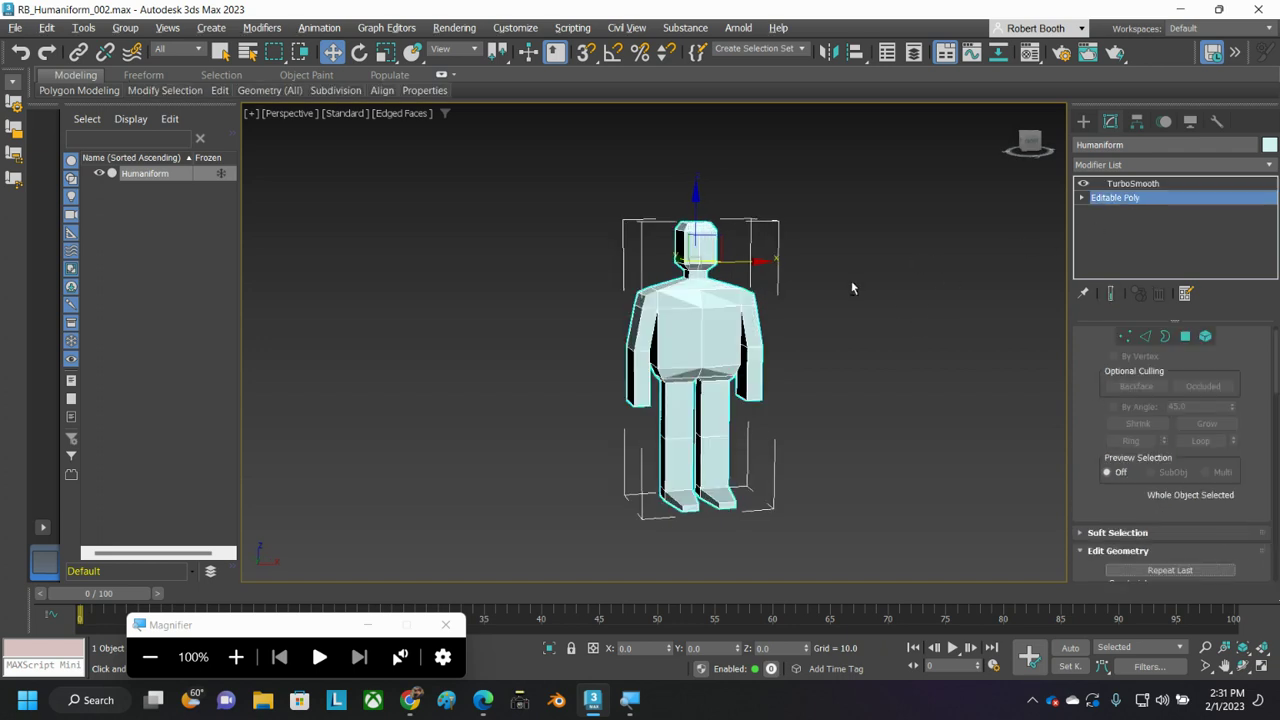
mouse_move(871, 288)
alt+middle_down()
mouse_move(961, 331)
mouse_move(914, 286)
mouse_move(851, 282)
alt+middle_up()
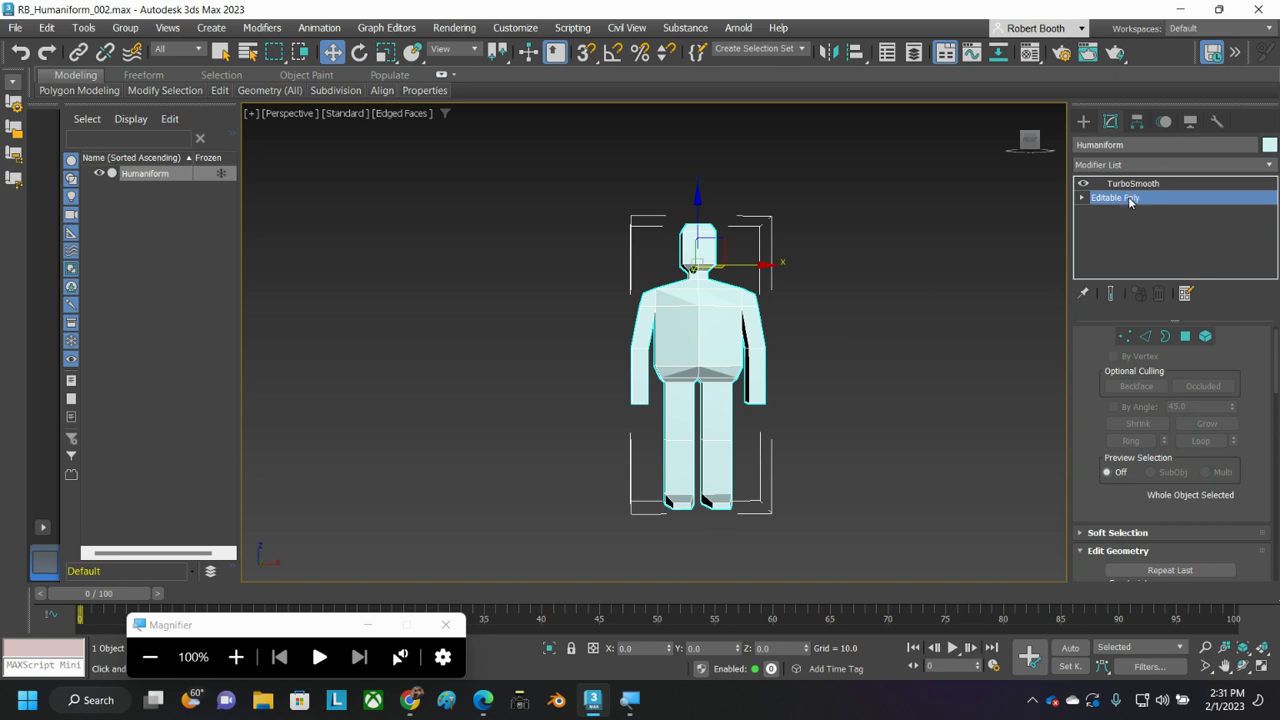
- Save the smoothed Humaniform scene as RB_Humaniform_003.max in the Demos folder
click(15, 27)
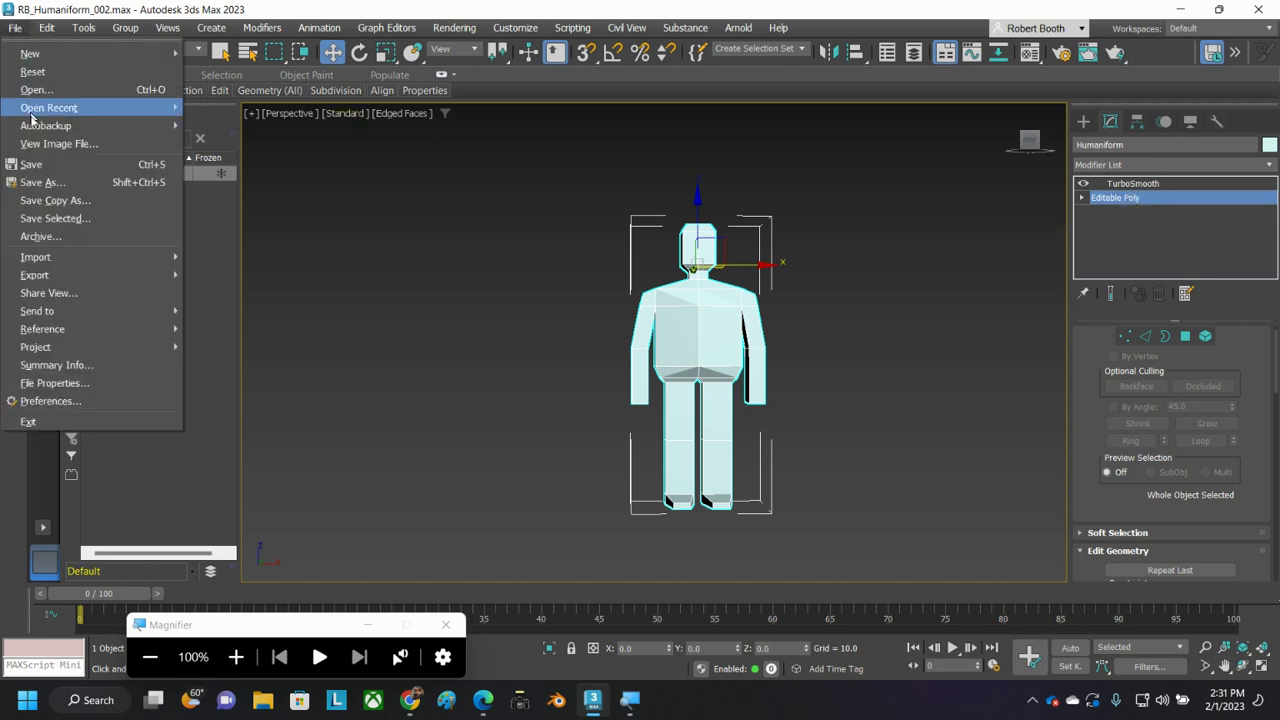
click(40, 182)
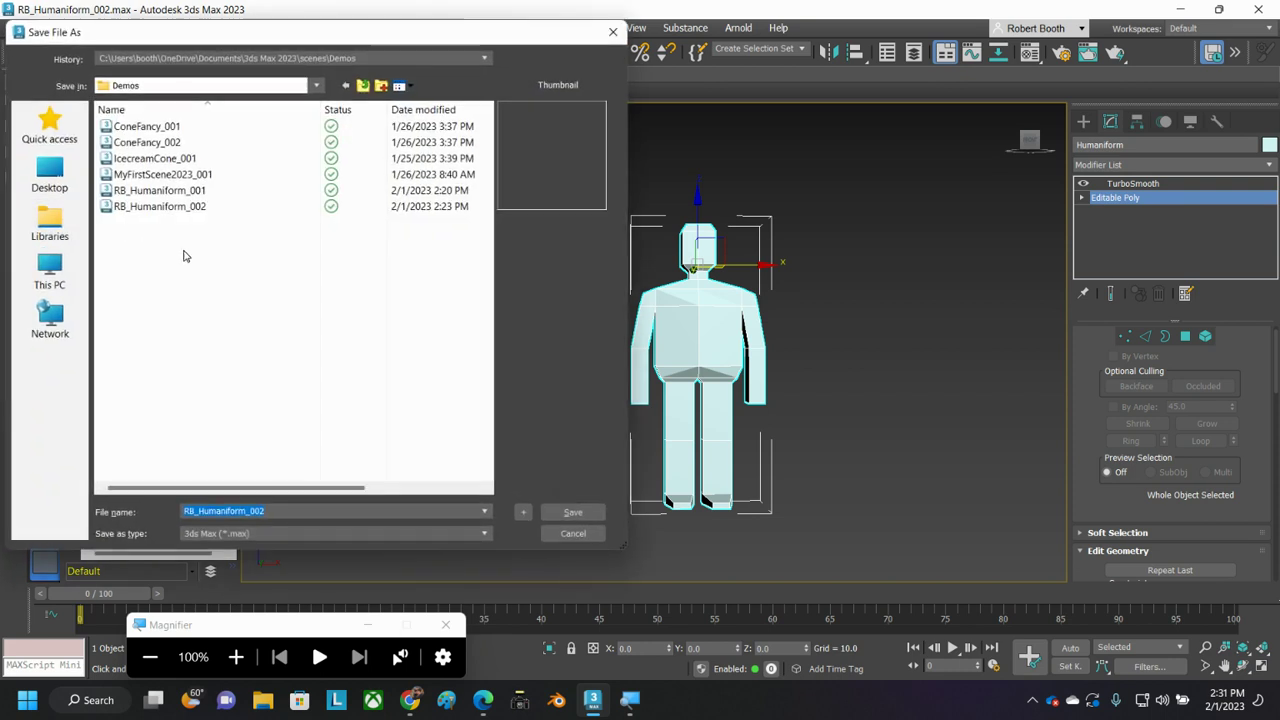
click(523, 511)
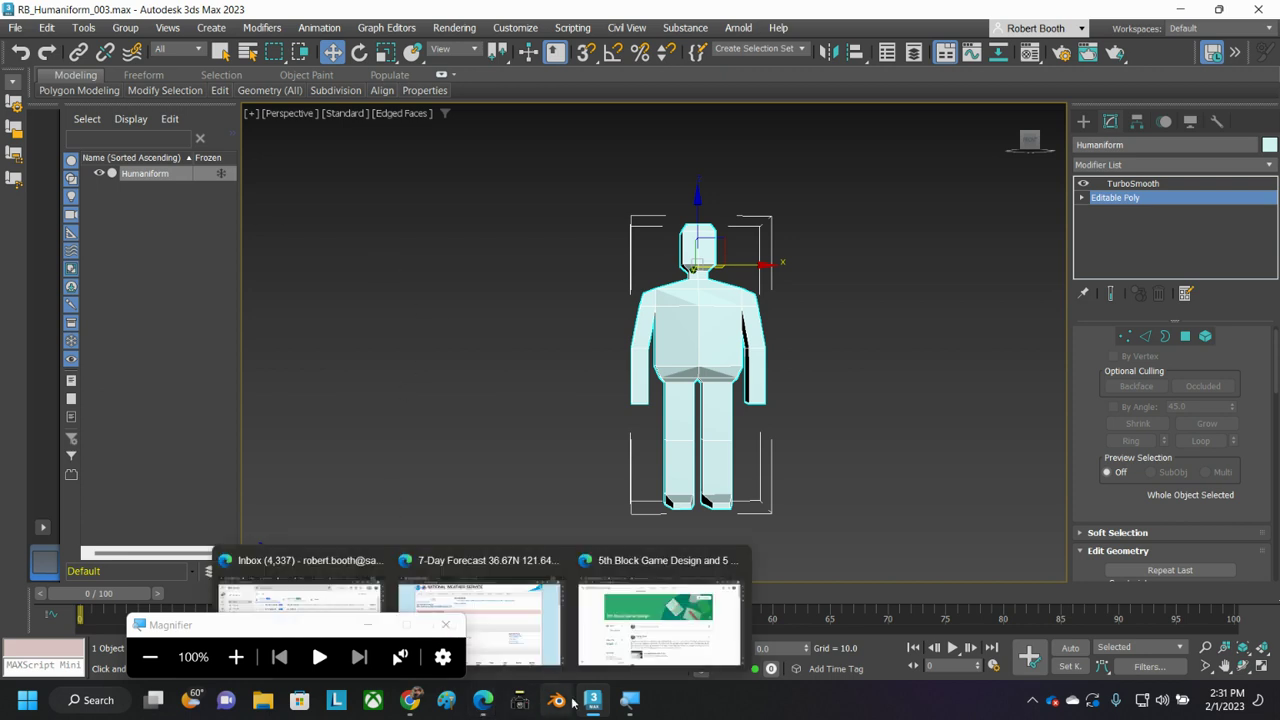
mouse_move(411, 703)
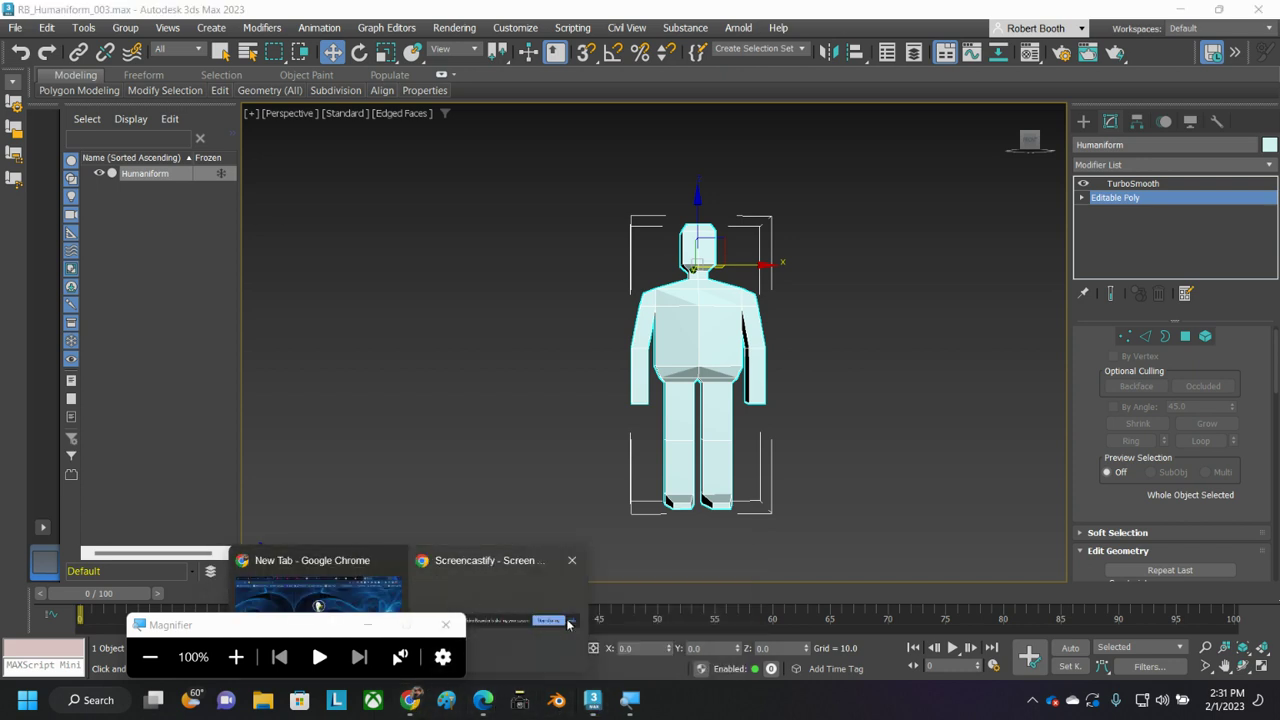
click(573, 623)
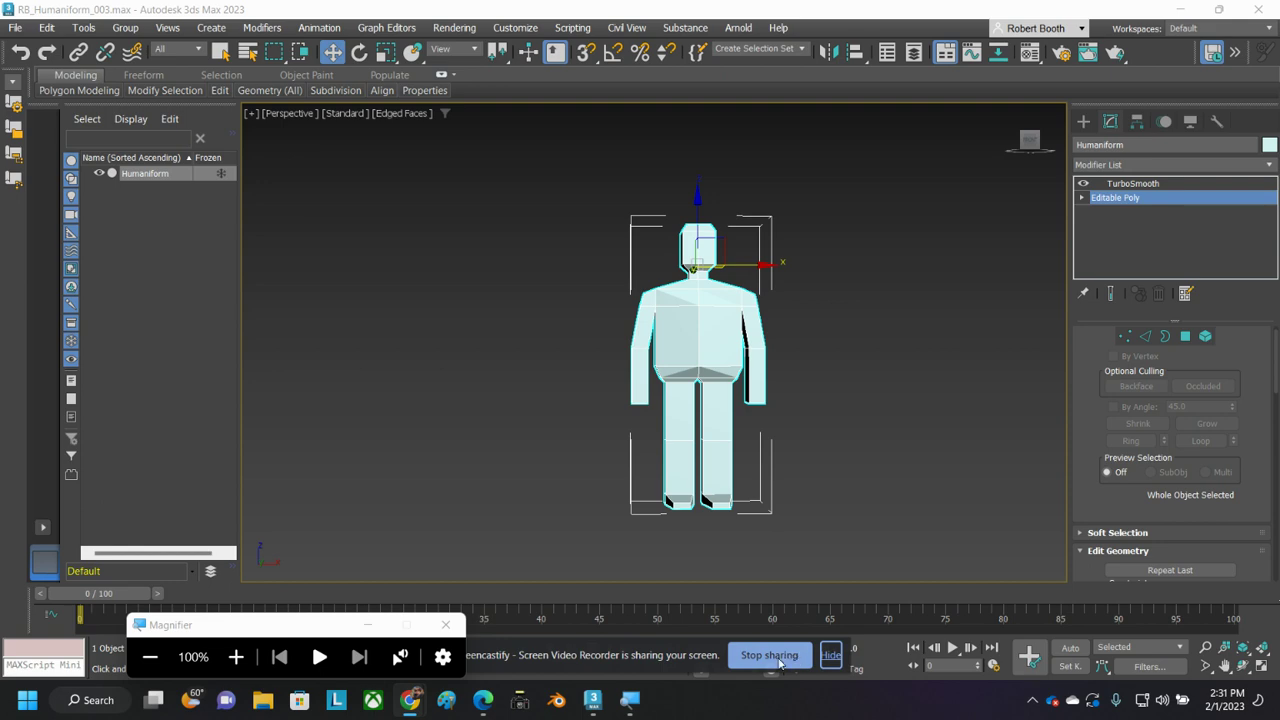